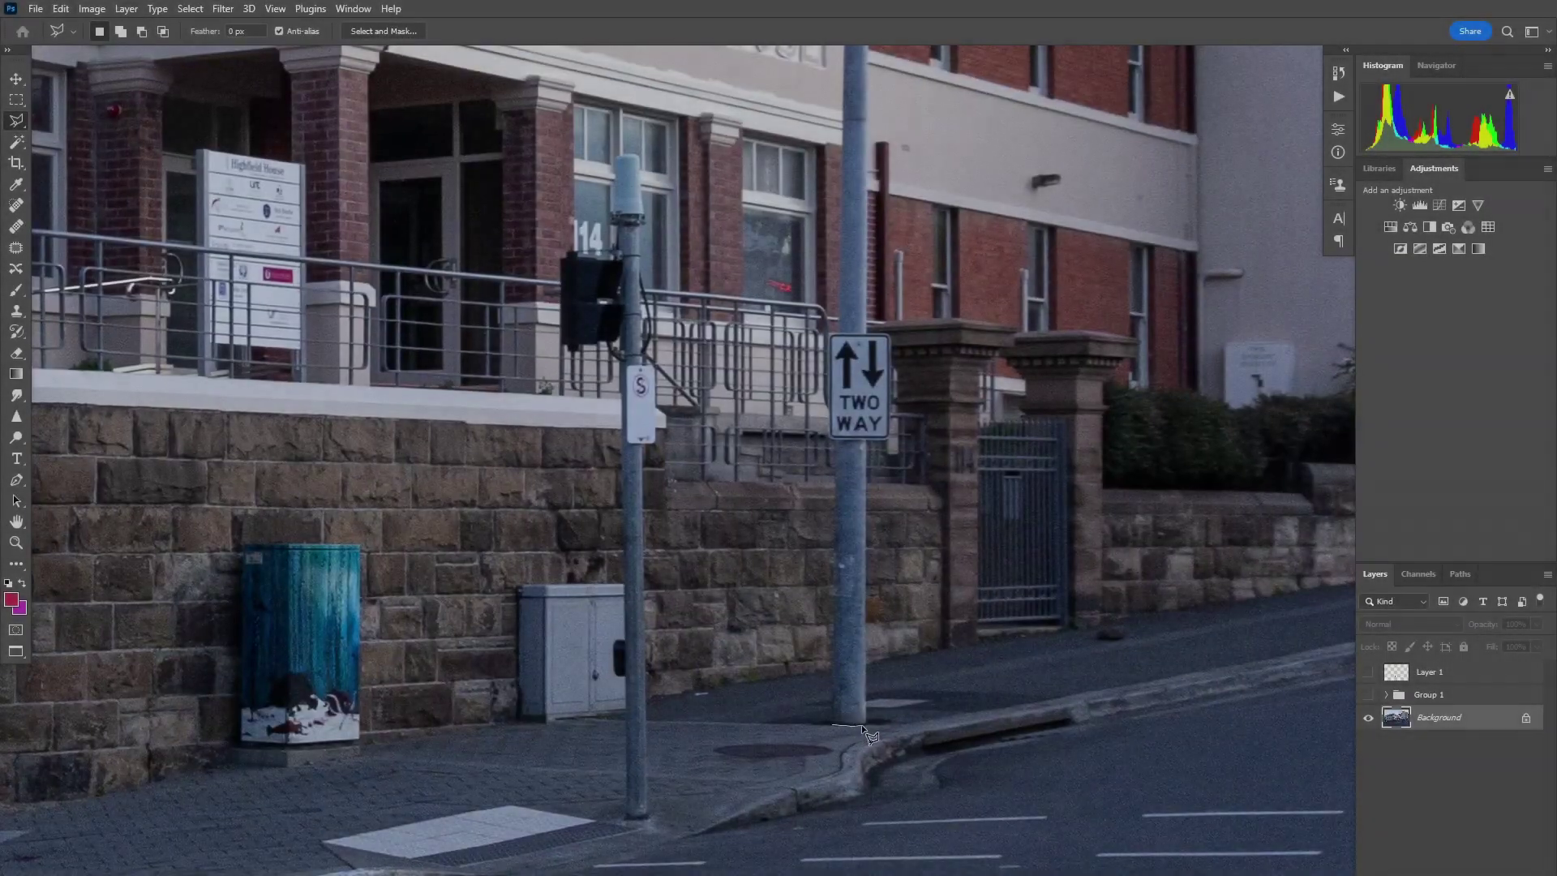
# Lasso the street lamp and place a flipped copy at the building's left corner
pyautogui.click(861, 723)
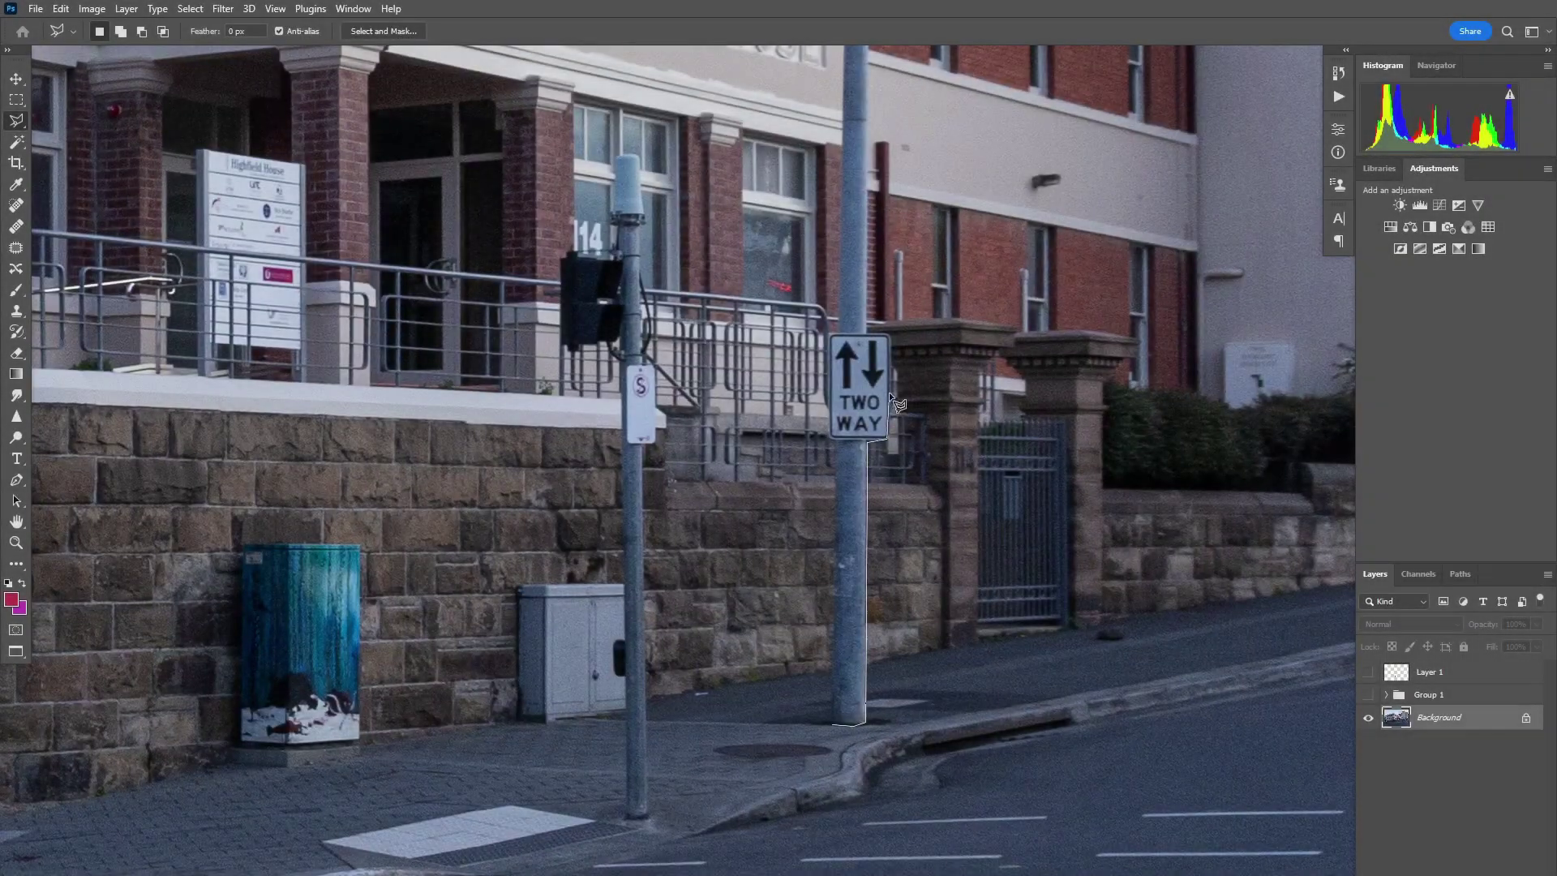
pyautogui.moveTo(861, 724); pyautogui.dragTo(873, 355)
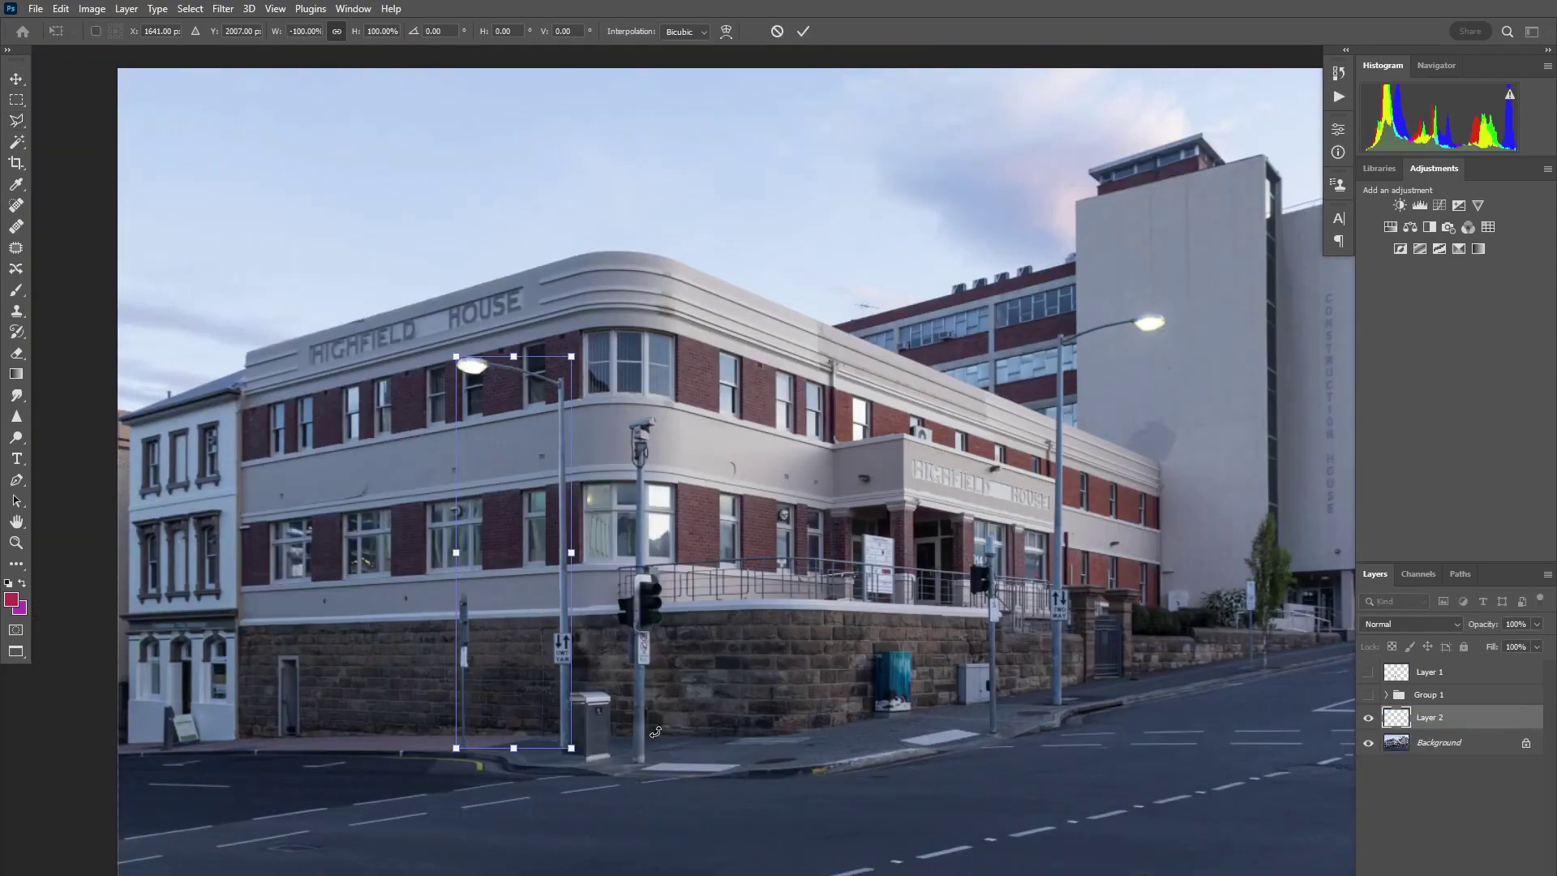
pyautogui.moveTo(697, 484); pyautogui.dragTo(365, 484)
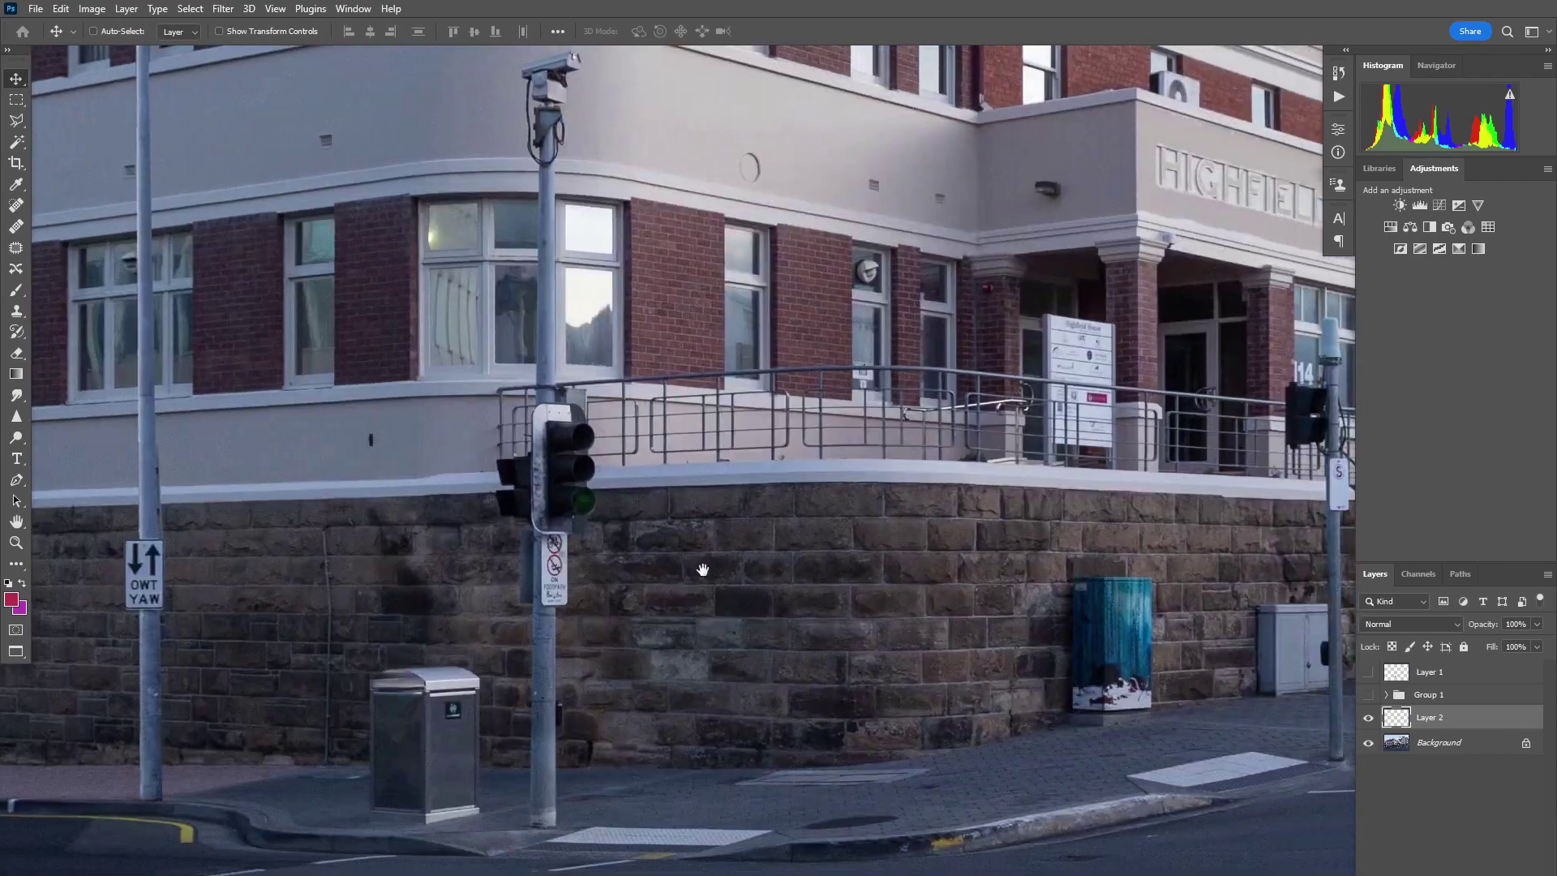
# Select the two-way sign on the pole with Polygonal Lasso and delete it
pyautogui.click(17, 120)
pyautogui.click(450, 323)
pyautogui.click(449, 565)
pyautogui.click(402, 561)
pyautogui.doubleClick(397, 324)
pyautogui.press('Delete')
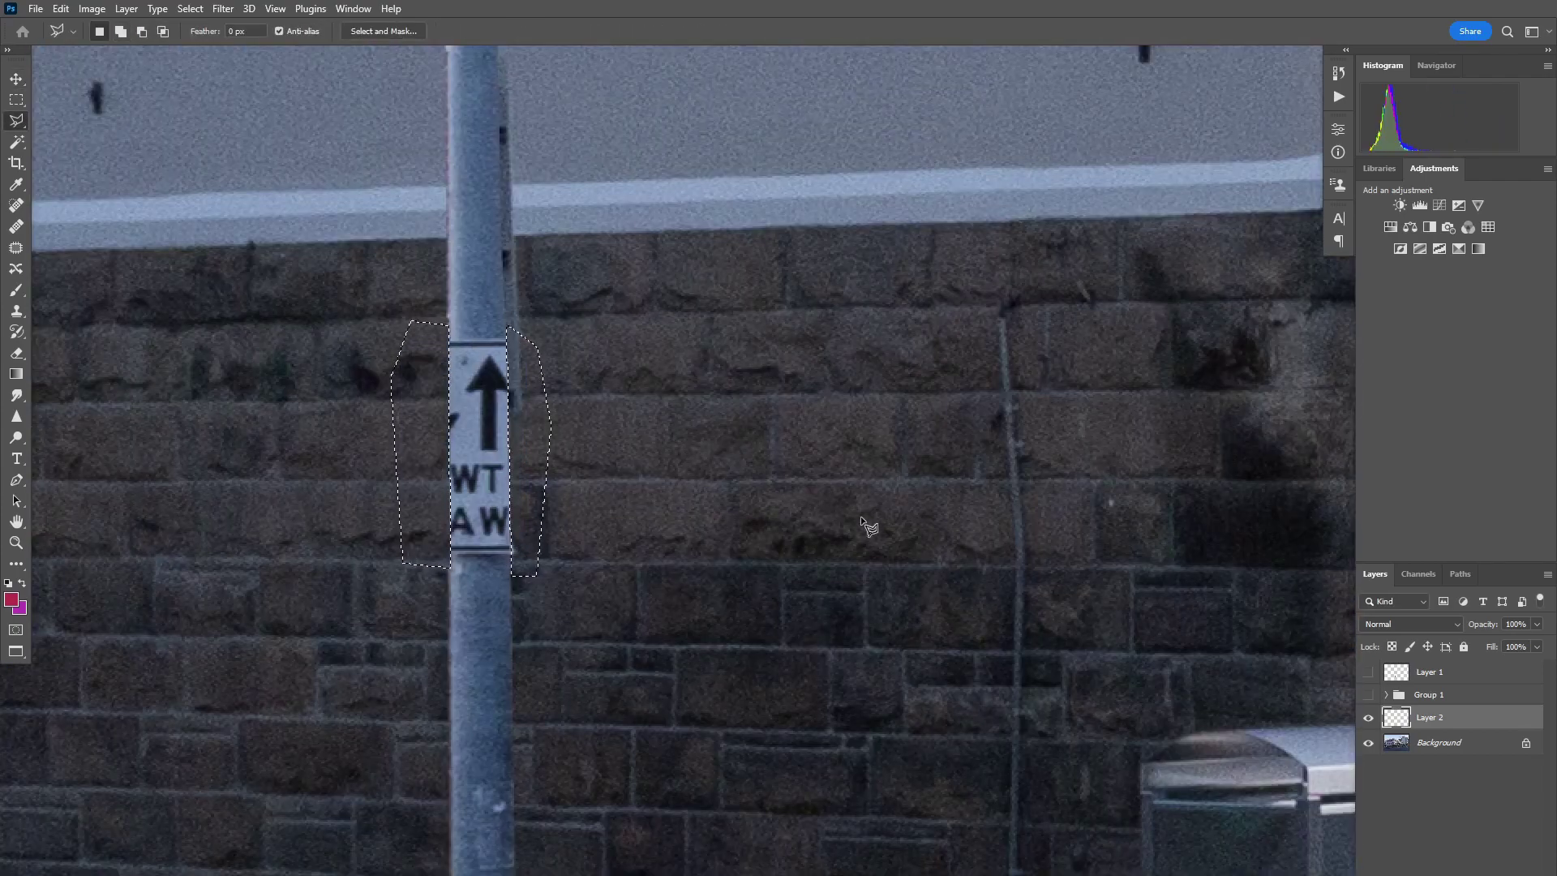
pyautogui.hotkey('ctrl', 'd')
# Clone Stamp bare pole over the remaining sign with a smaller brush, then fit the image to the screen
pyautogui.press('s')
pyautogui.press('[')
pyautogui.press('[')
pyautogui.press('[')
pyautogui.moveTo(478, 642); pyautogui.dragTo(478, 357)
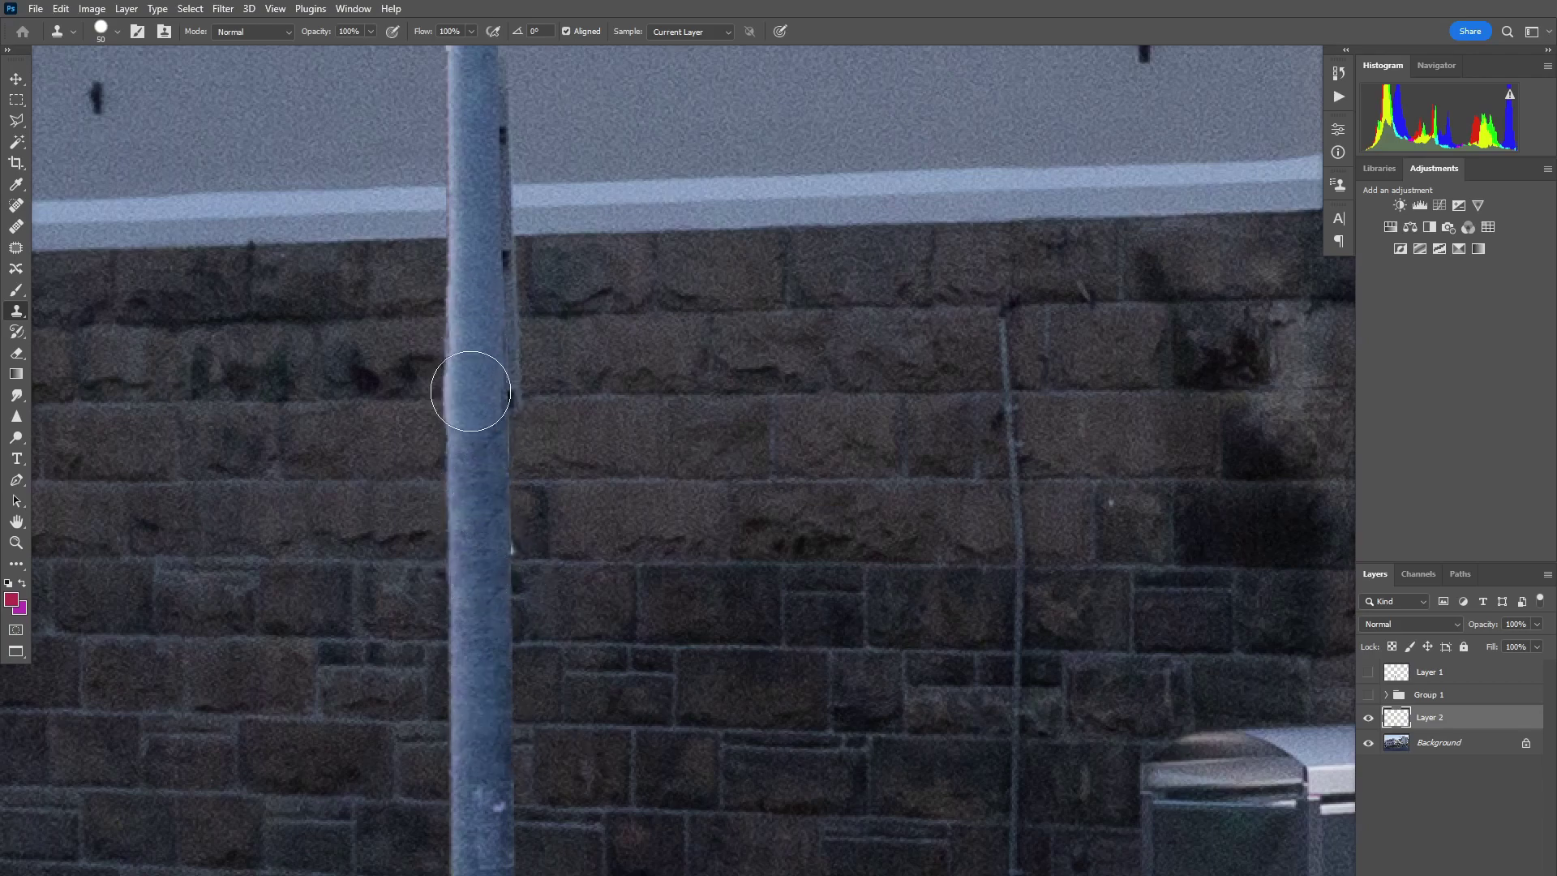
pyautogui.hotkey('ctrl', '0')
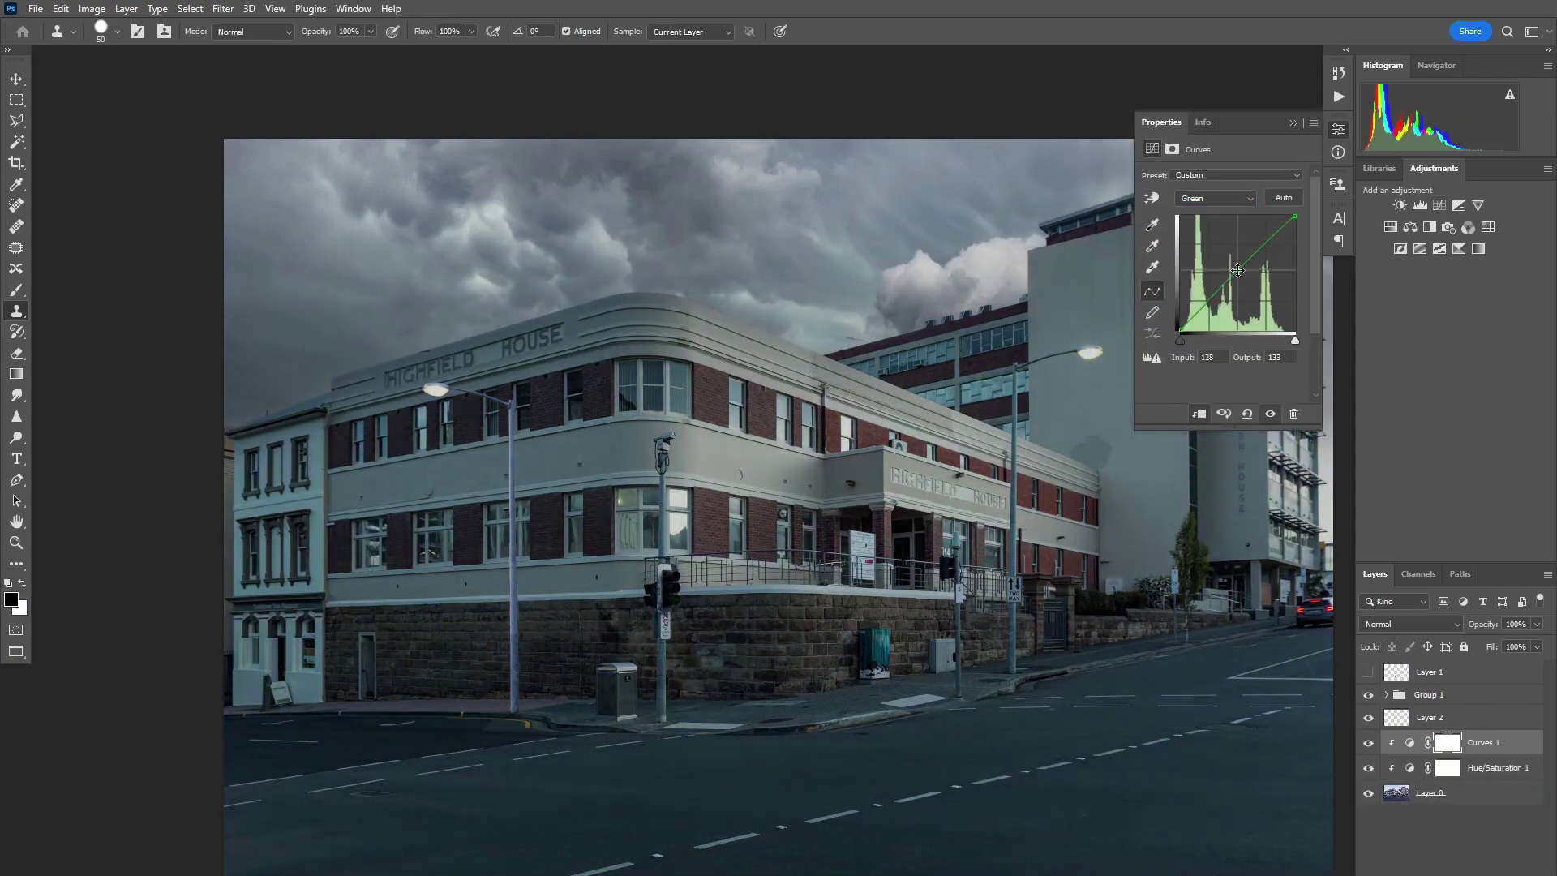
# Adjust the Curves layer's blue, red and green channels for a green tint
pyautogui.click(1213, 198)
pyautogui.click(1214, 213)
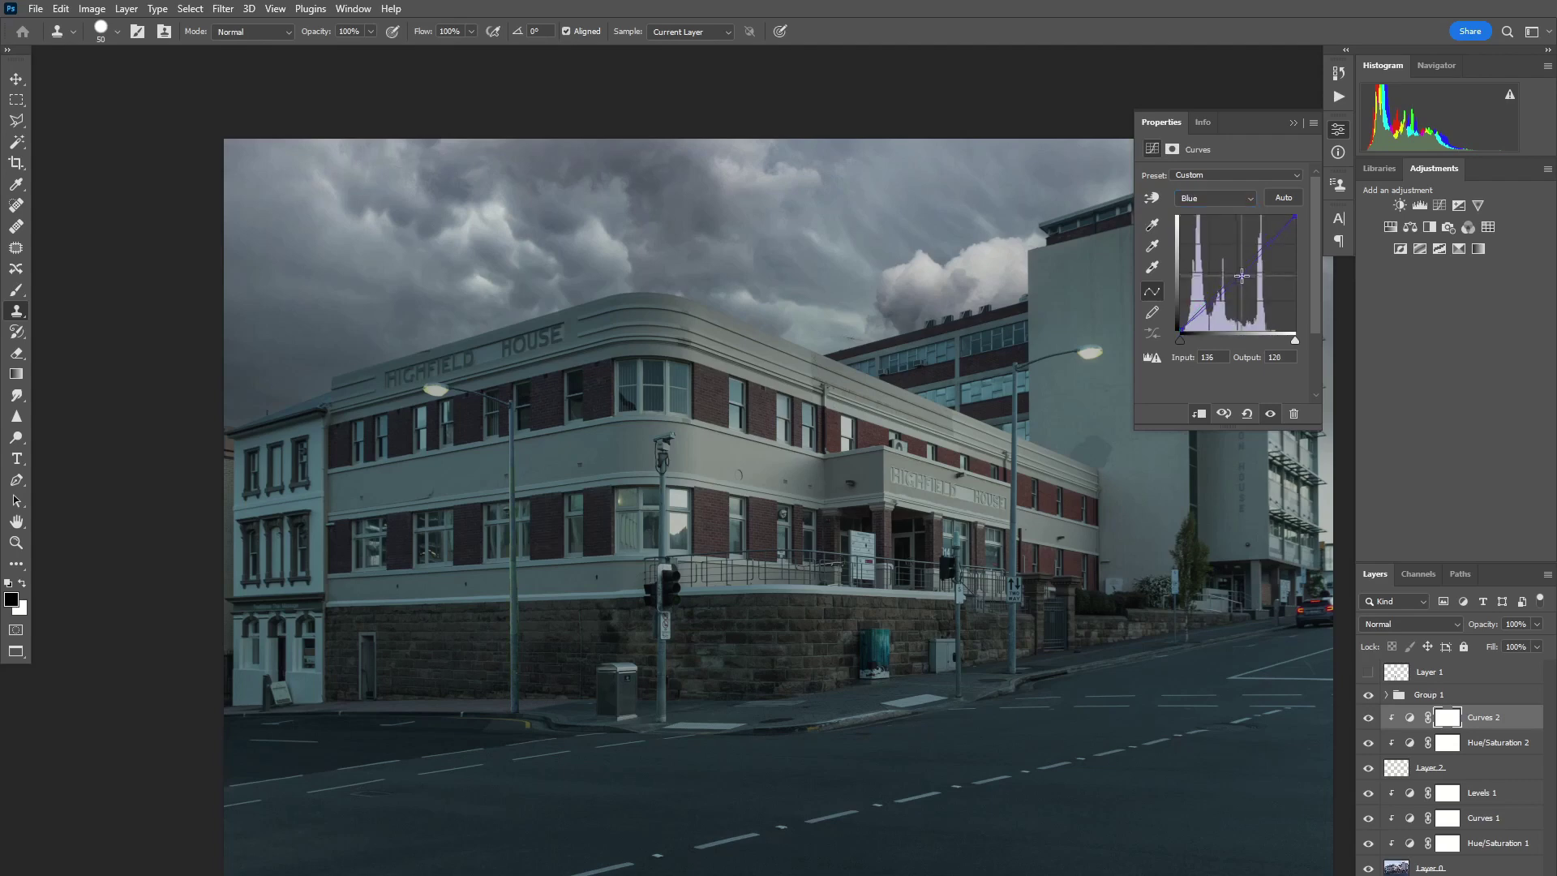
pyautogui.hotkey('alt', '3')
pyautogui.hotkey('alt', '4')
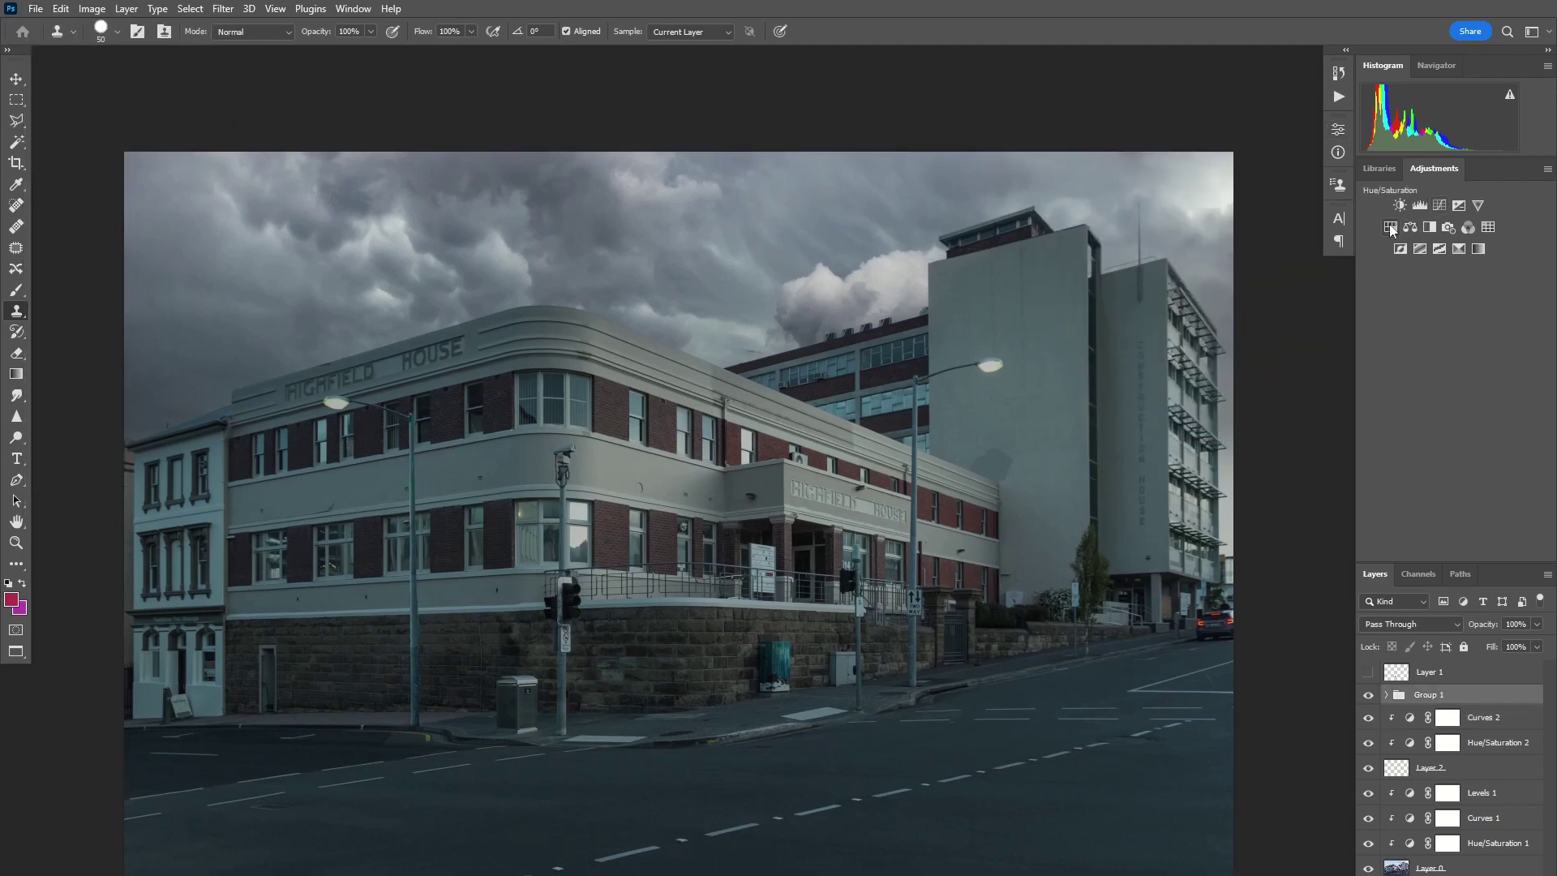
# Add a desaturating, darkening Hue/Saturation layer, a red-channel Curves layer and a midtone-darkening Levels layer
pyautogui.click(1391, 228)
pyautogui.moveTo(1222, 297)
pyautogui.mouseDown()
pyautogui.moveTo(1206, 302)
pyautogui.moveTo(1244, 258)
pyautogui.mouseUp()
pyautogui.click(1439, 205)
pyautogui.hotkey('alt', '3')
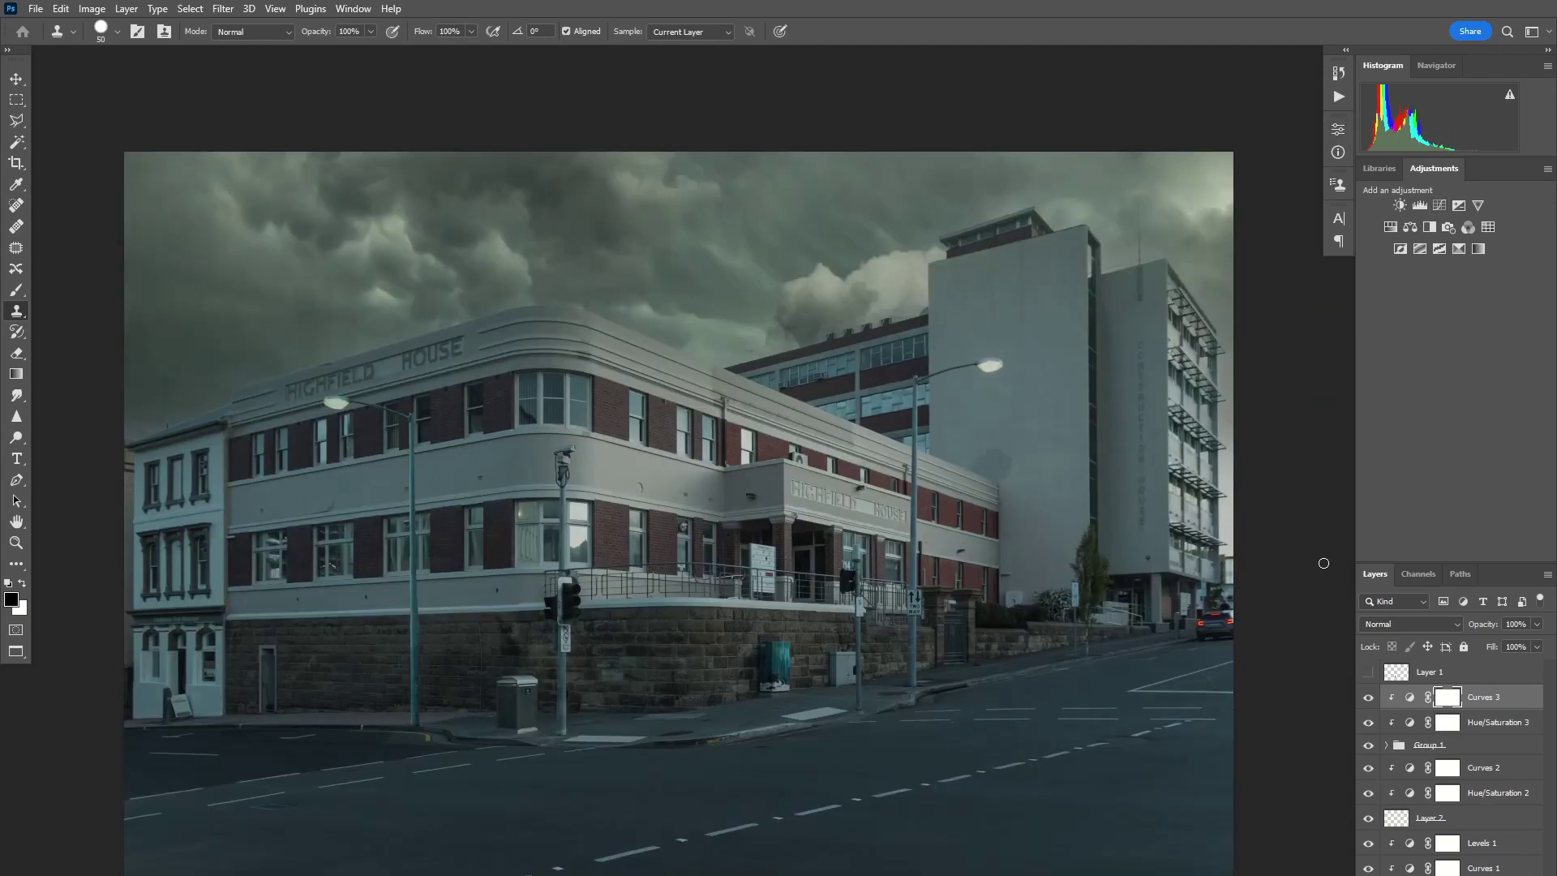
pyautogui.click(1420, 205)
pyautogui.moveTo(1233, 294); pyautogui.dragTo(1238, 296)
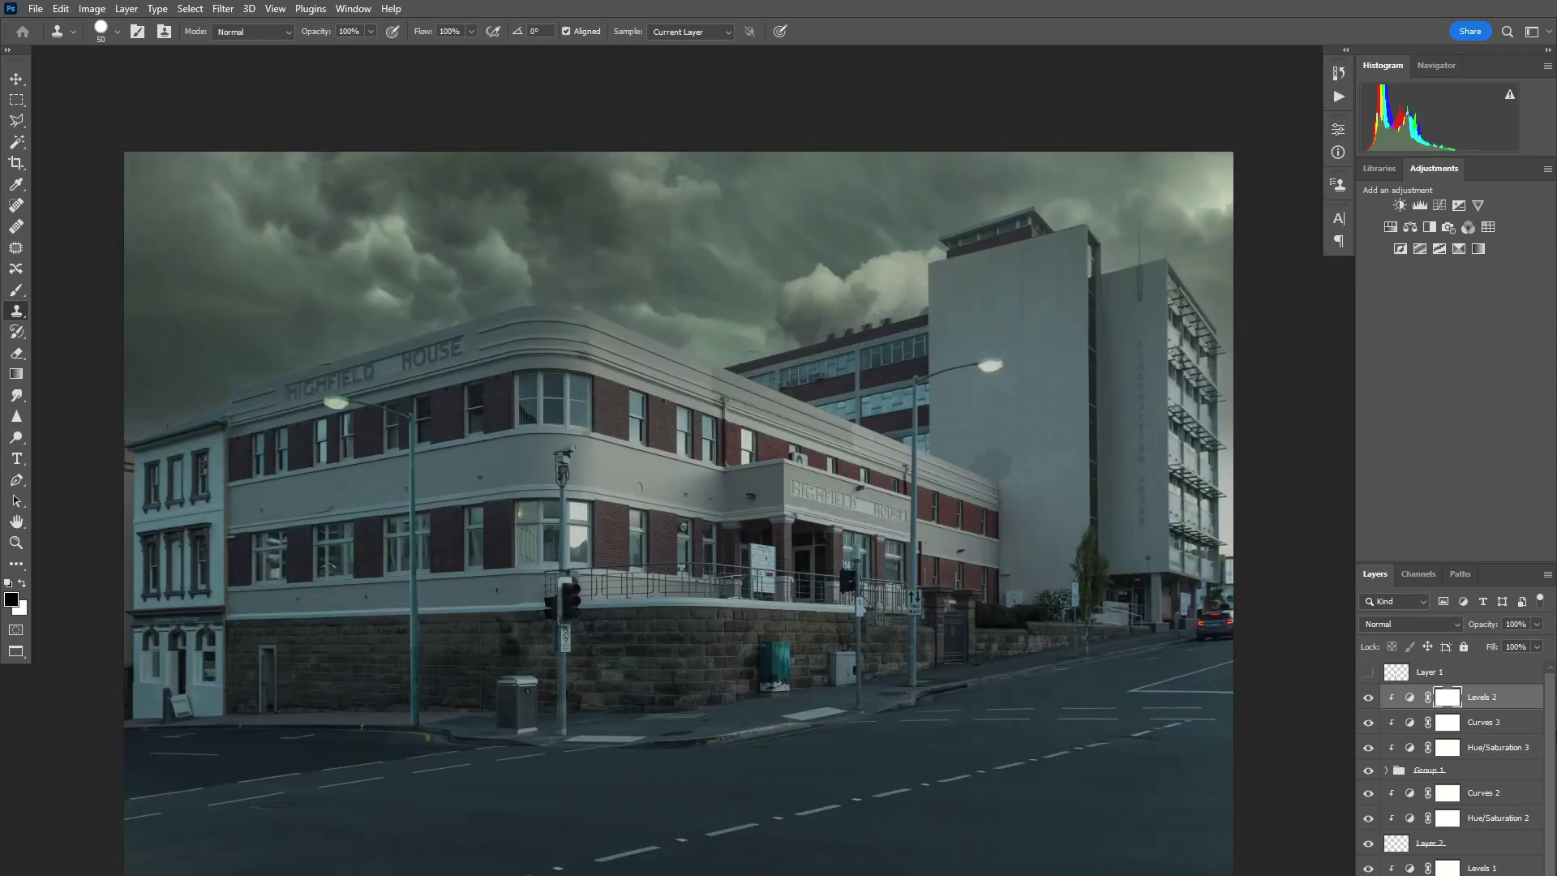
pyautogui.doubleClick(1447, 868)
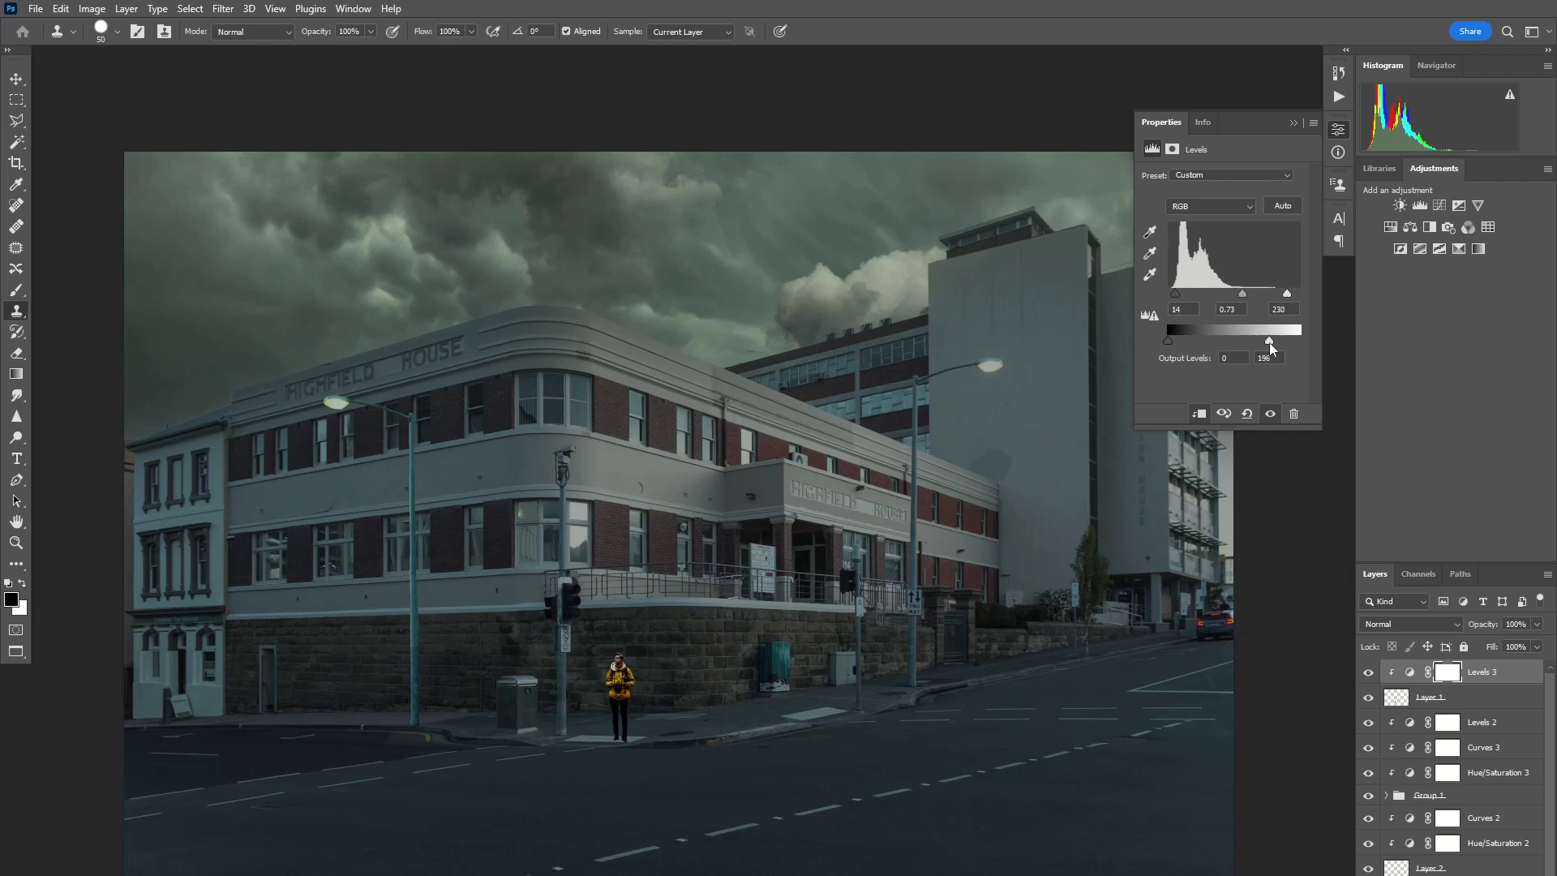
# Clip Hue/Saturation and Curves layers to the person, adjusting the white point and green channel, and brighten the head and jacket
pyautogui.click(1410, 227)
pyautogui.click(1222, 301)
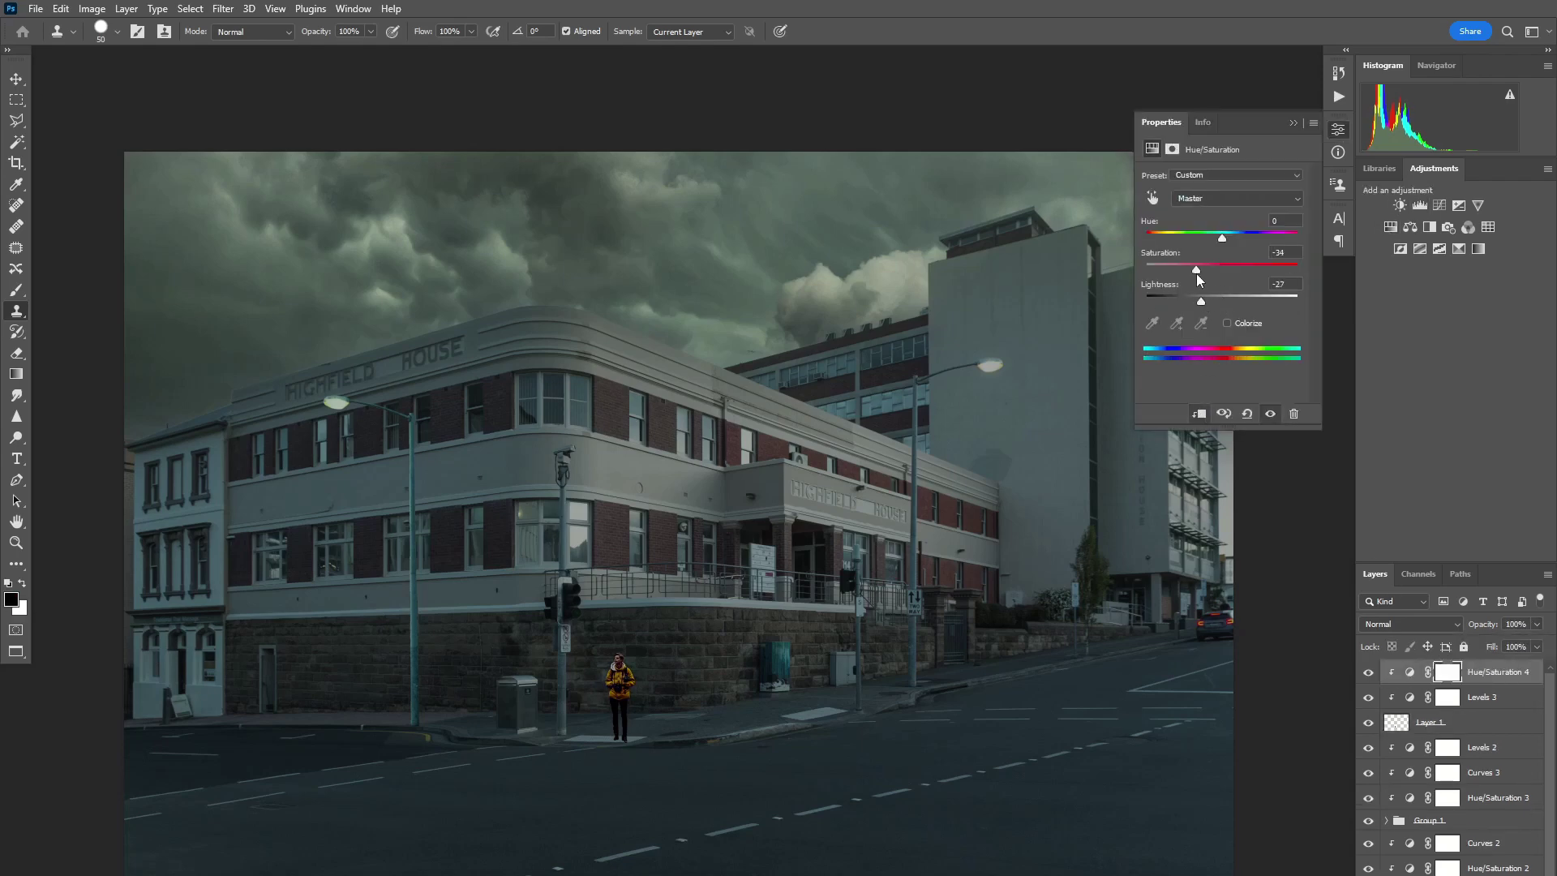
pyautogui.click(1439, 205)
pyautogui.moveTo(1295, 340); pyautogui.dragTo(1286, 340)
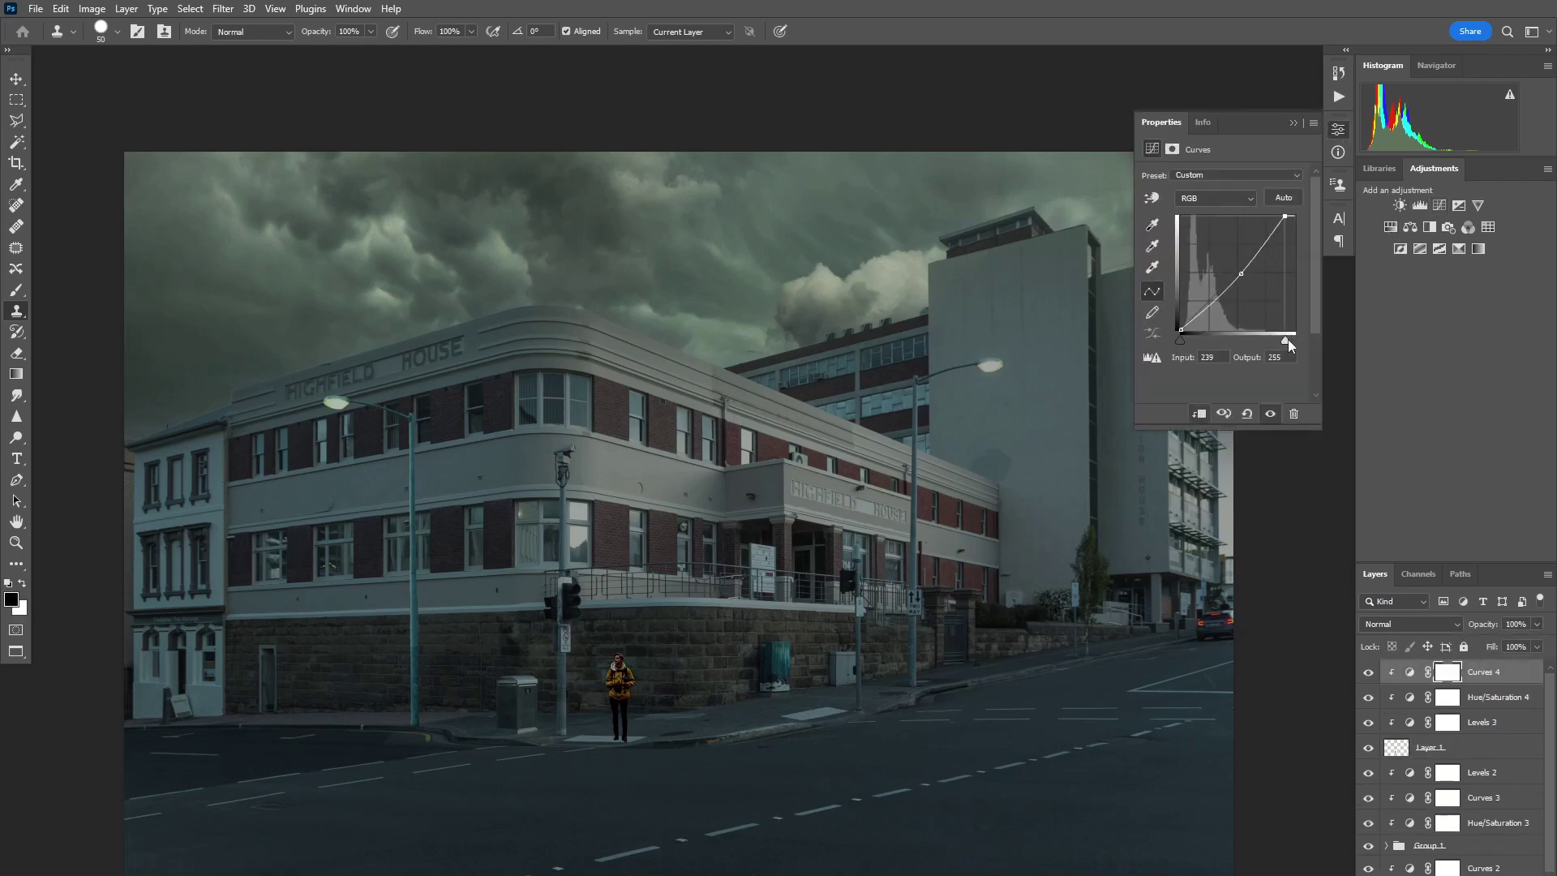
pyautogui.hotkey('alt', '4')
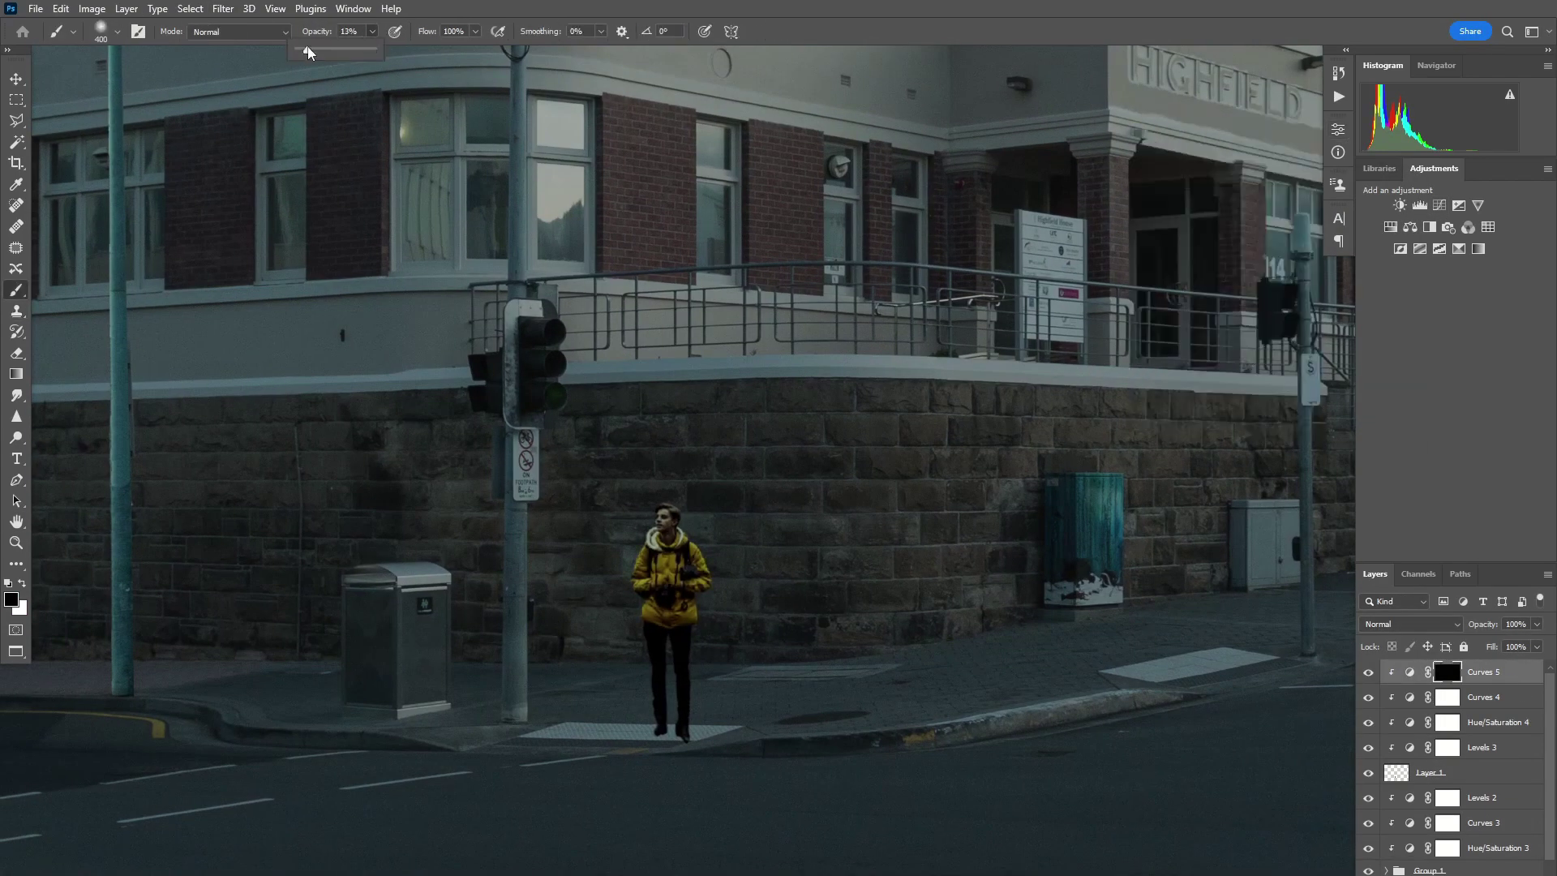
pyautogui.moveTo(728, 561)
pyautogui.mouseDown()
pyautogui.moveTo(671, 476)
pyautogui.moveTo(626, 564)
pyautogui.mouseUp()
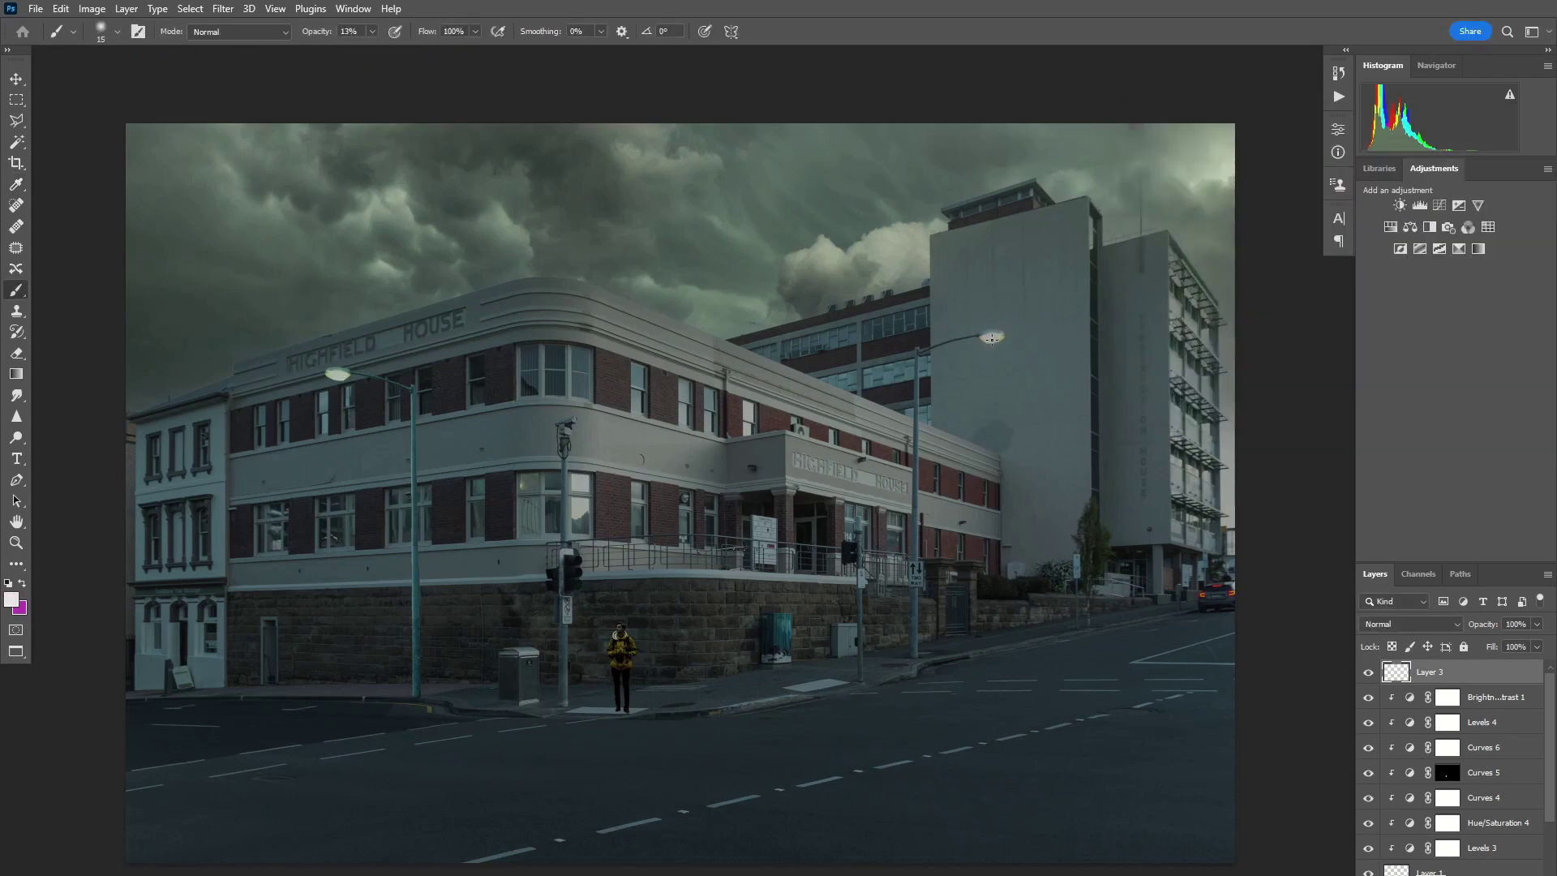
# Paint soft glows on both street lamps and stamp star sparkles on a new layer
pyautogui.click(991, 338)
pyautogui.click(337, 374)
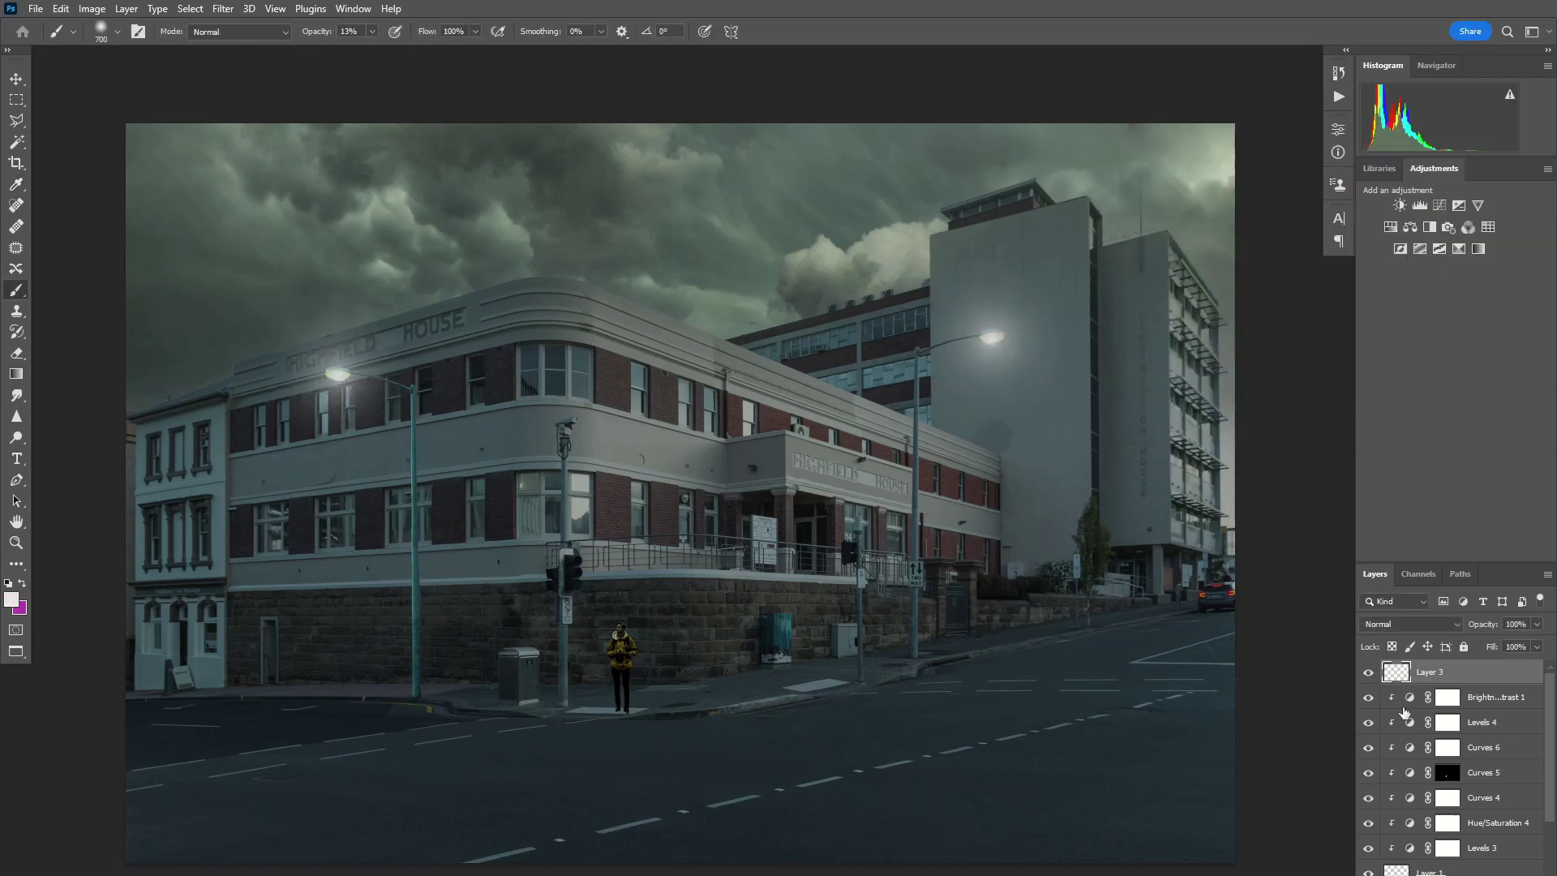
pyautogui.hotkey('ctrl', 'shift', 'alt', 'n')
pyautogui.click(117, 31)
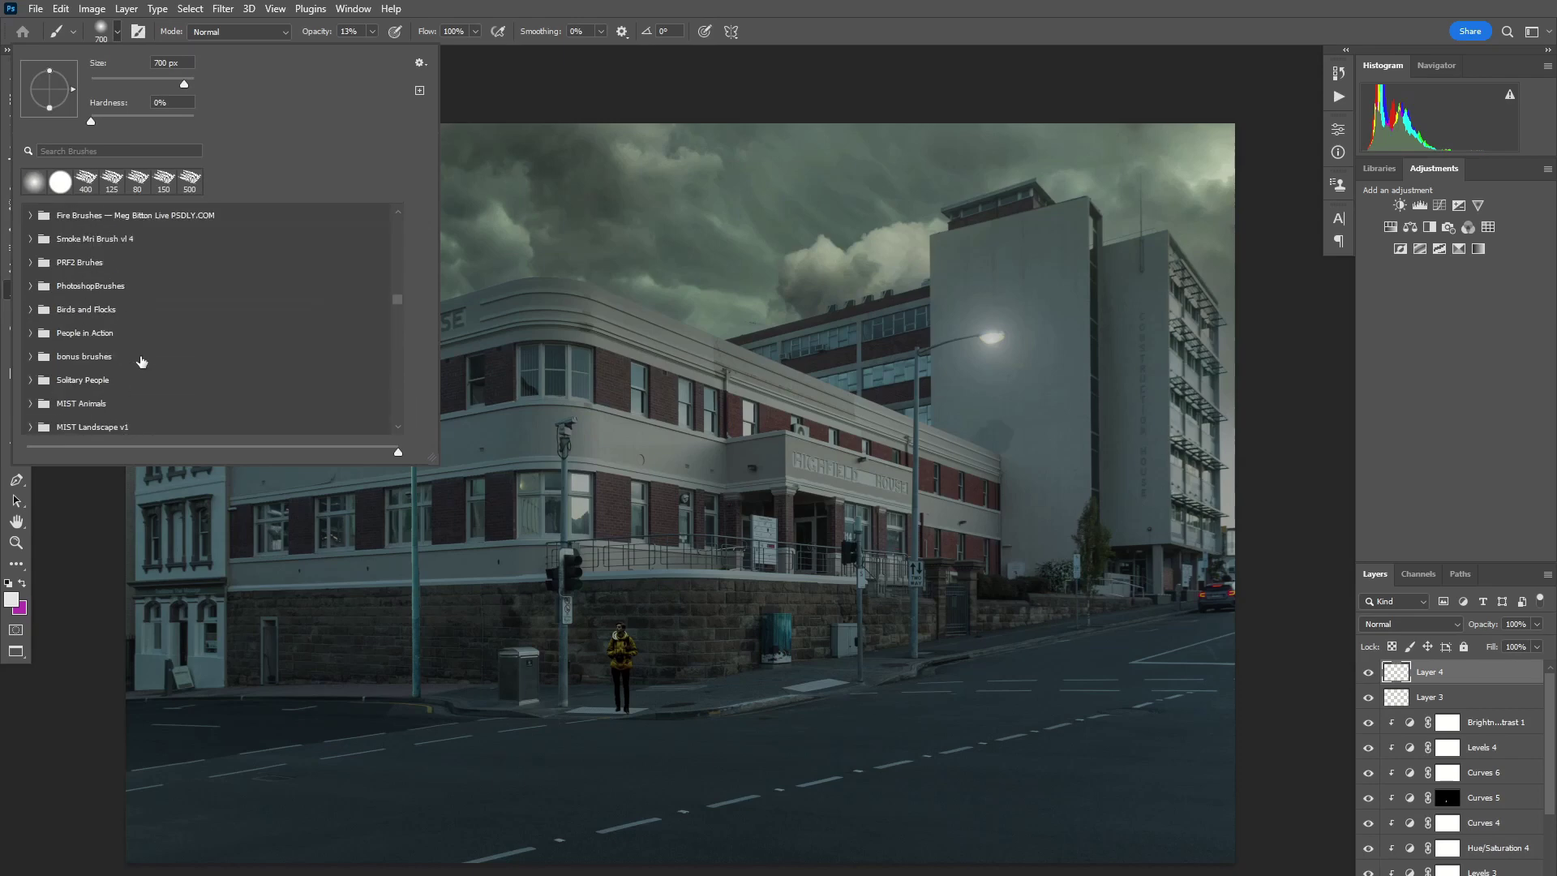
pyautogui.click(142, 362)
pyautogui.doubleClick(162, 296)
pyautogui.press('0')
pyautogui.click(993, 338)
pyautogui.click(337, 373)
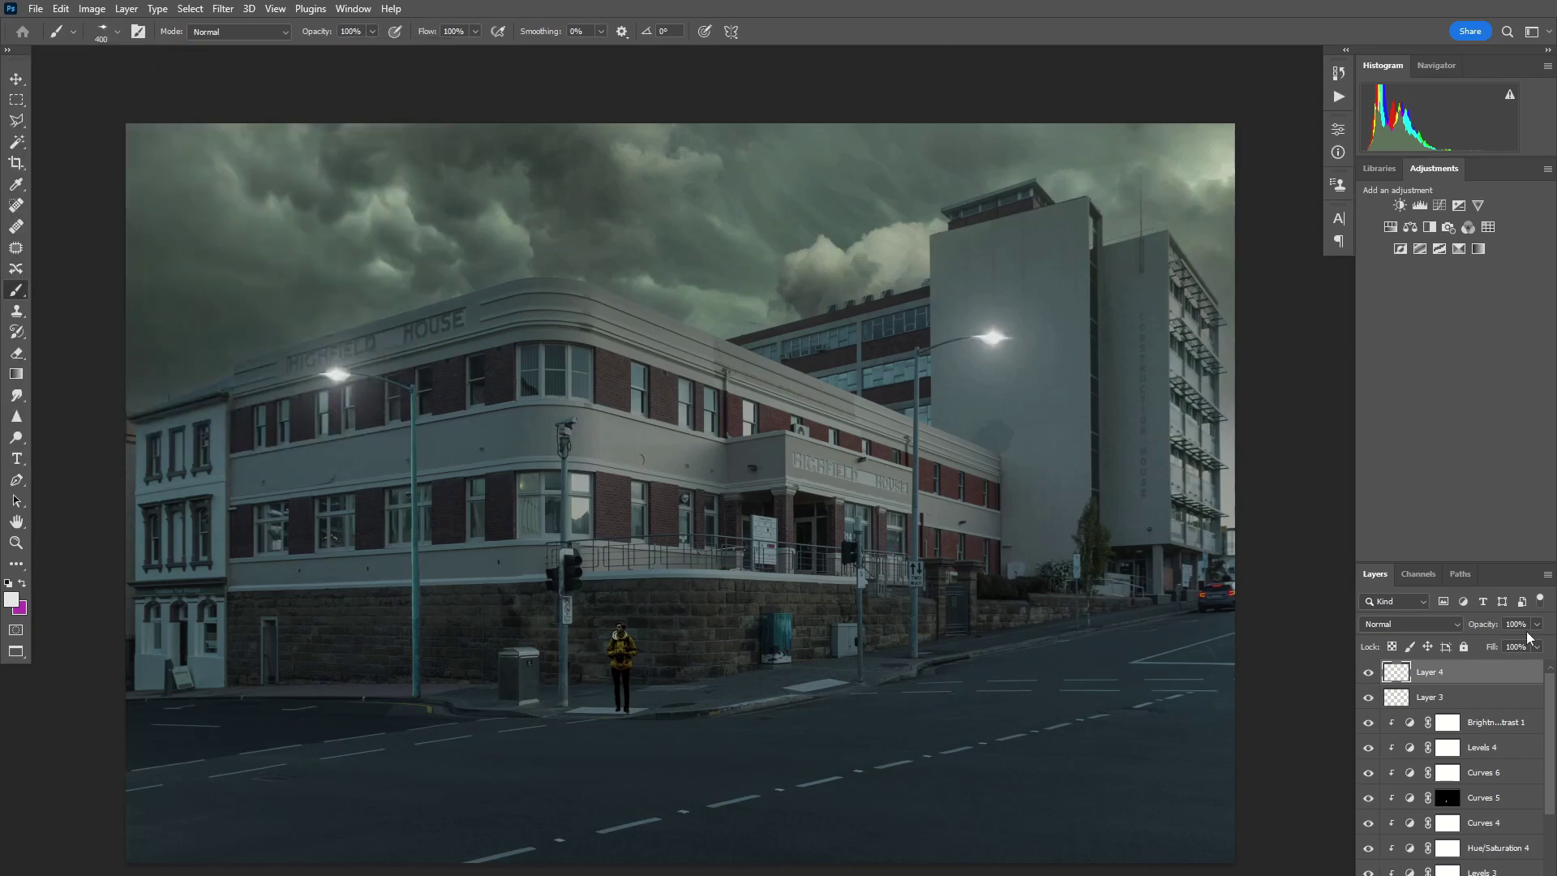
# Stamp Sun Rays 3 light rays below the right lamp and stretch them onto the road
pyautogui.hotkey('ctrl', 'shift', 'alt', 'n')
pyautogui.click(117, 31)
pyautogui.click(195, 289)
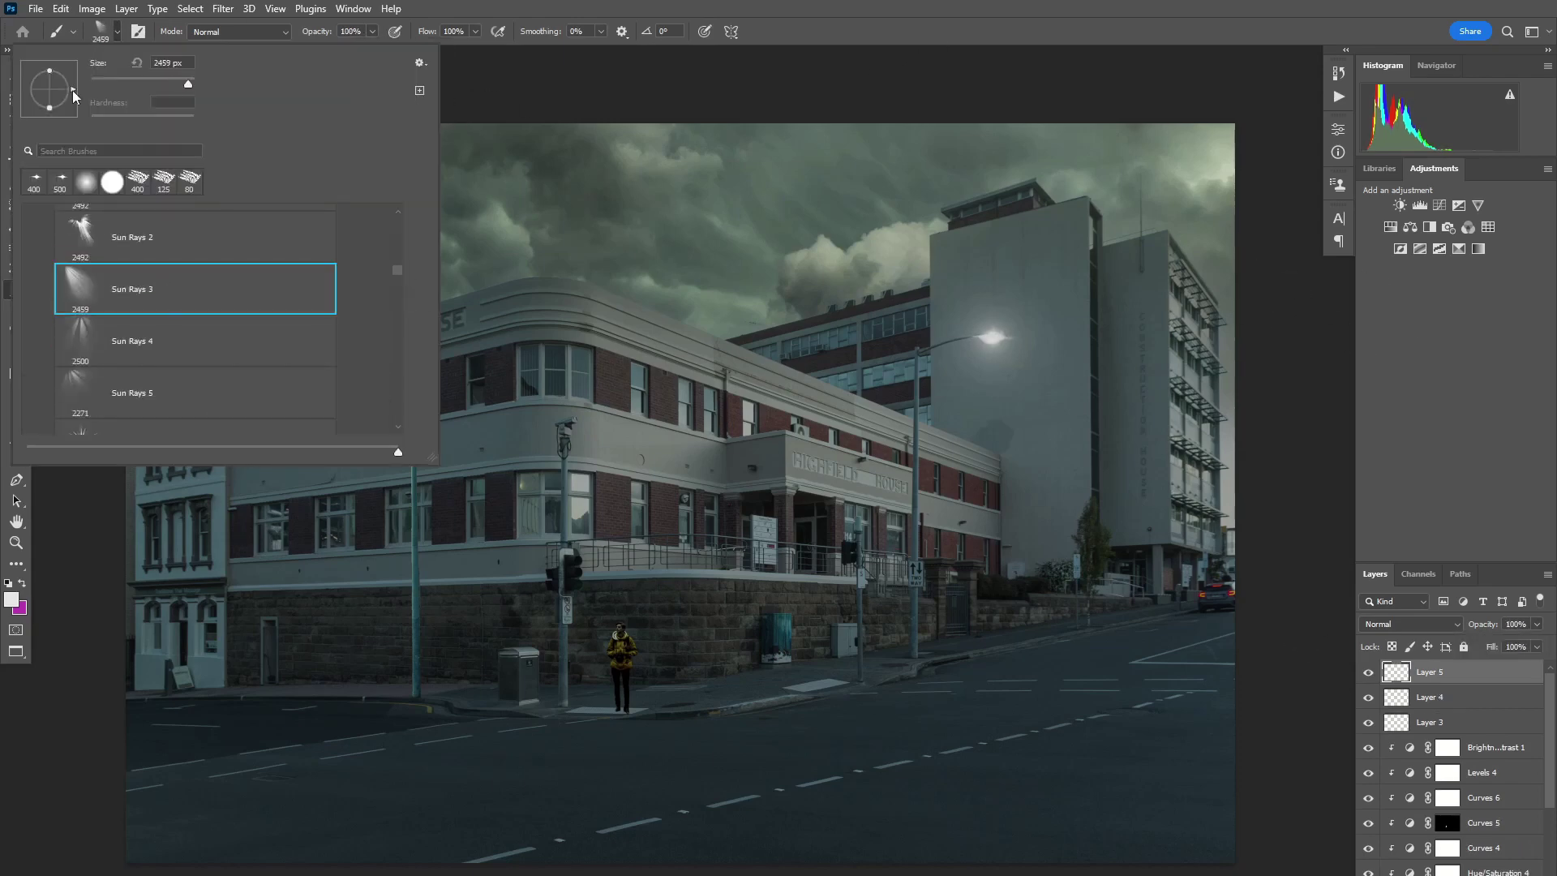
pyautogui.press('Return')
pyautogui.click(989, 494)
pyautogui.hotkey('ctrl', 't')
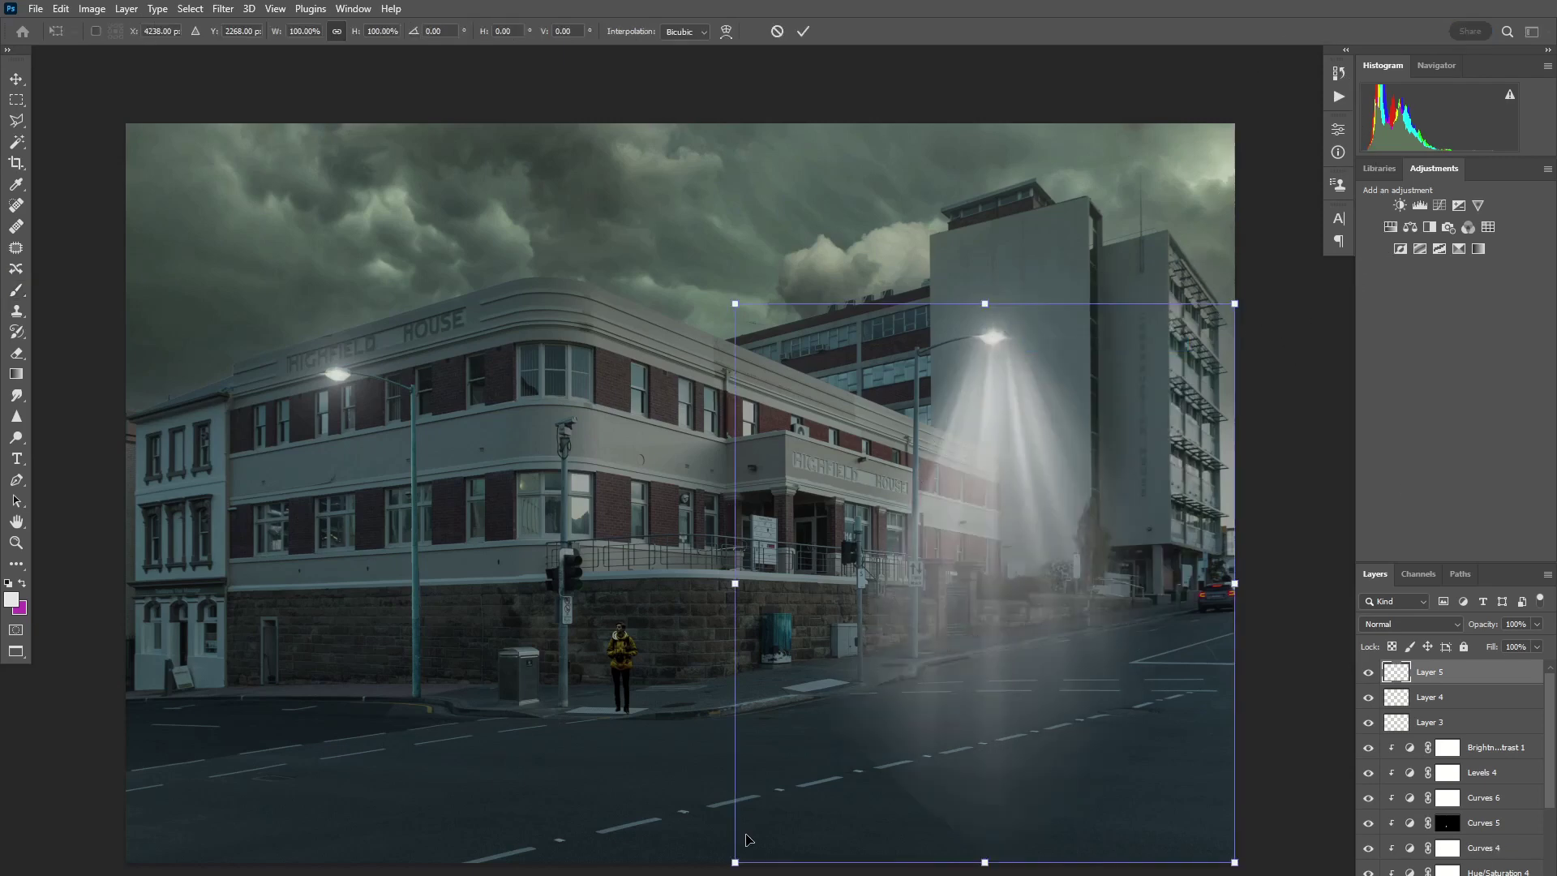
pyautogui.scroll(-1, 1234, 237)
pyautogui.moveTo(1234, 236); pyautogui.dragTo(1142, 252)
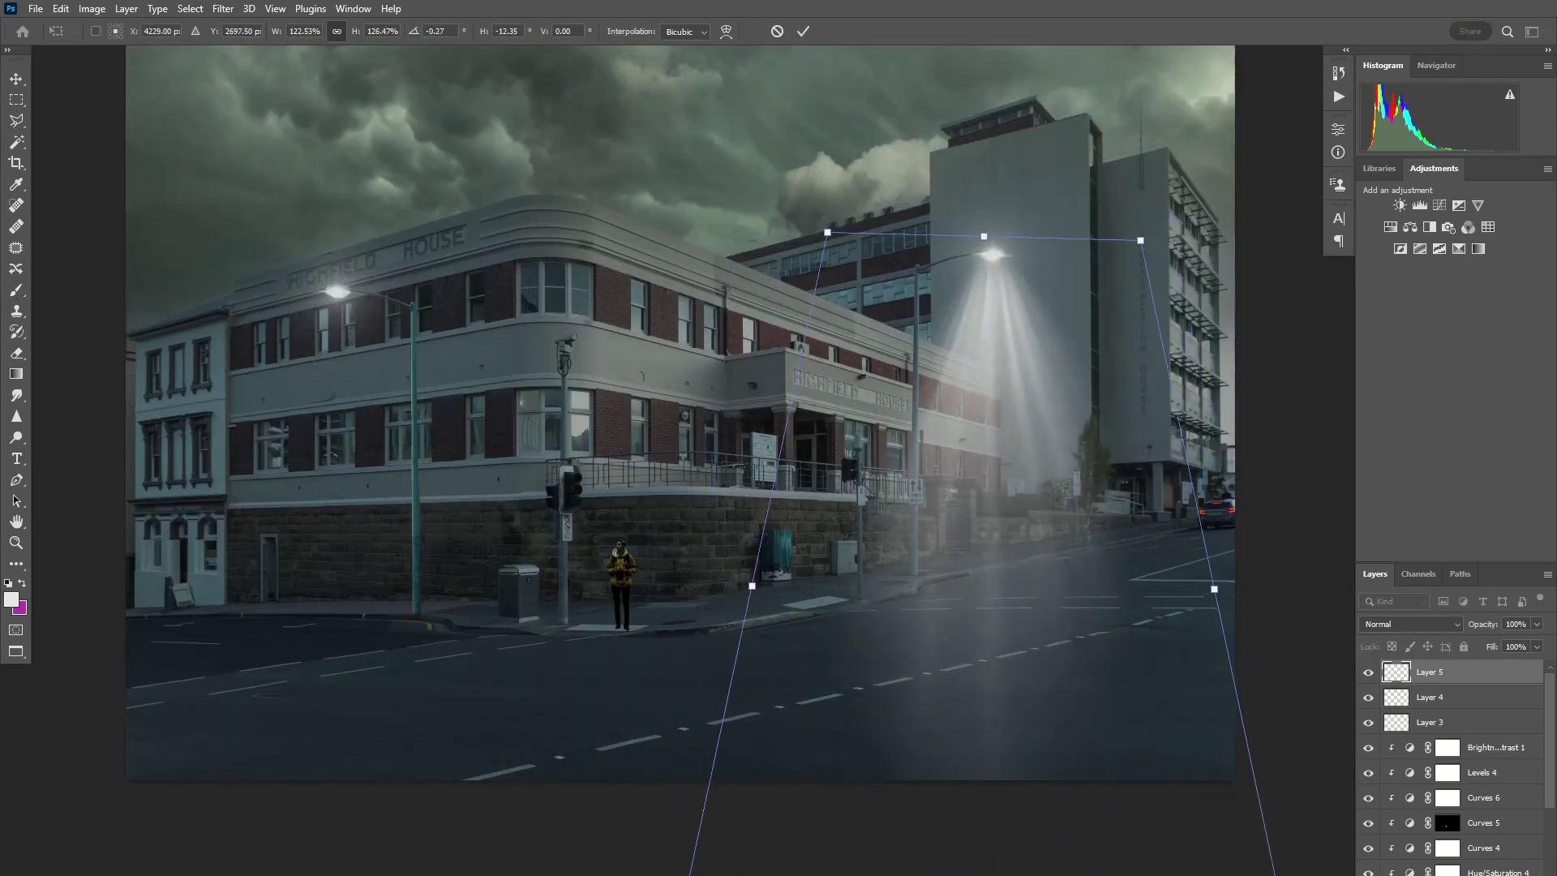
pyautogui.moveTo(982, 320); pyautogui.dragTo(985, 365)
pyautogui.press('Return')
# Fade the light rays to about half opacity and apply Gaussian Blur
pyautogui.click(1536, 624)
pyautogui.moveTo(1536, 653); pyautogui.dragTo(1501, 654)
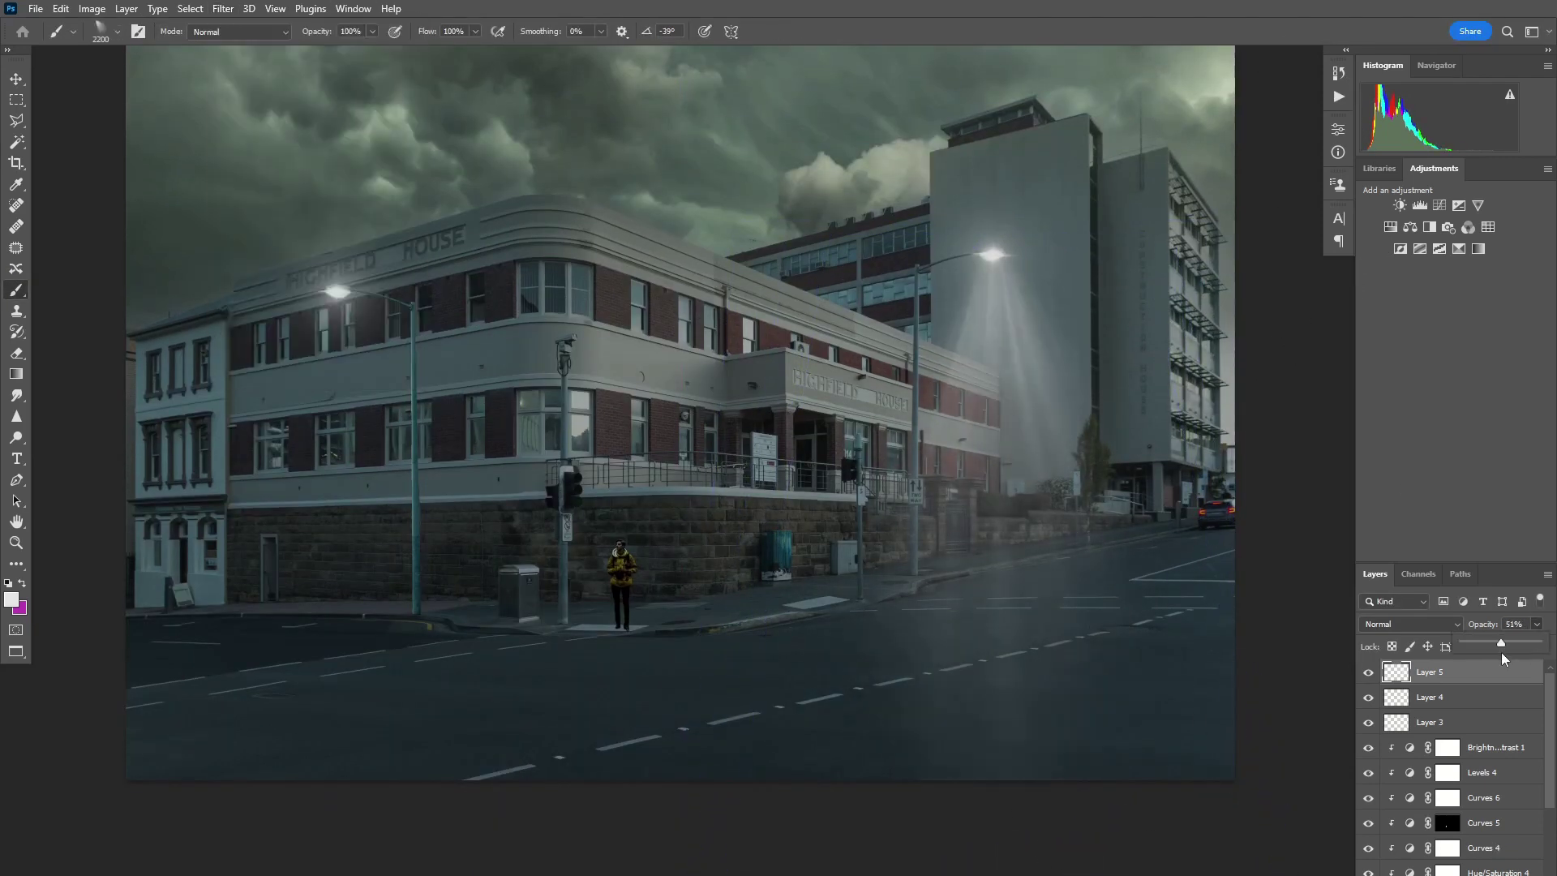
pyautogui.click(223, 8)
pyautogui.click(487, 277)
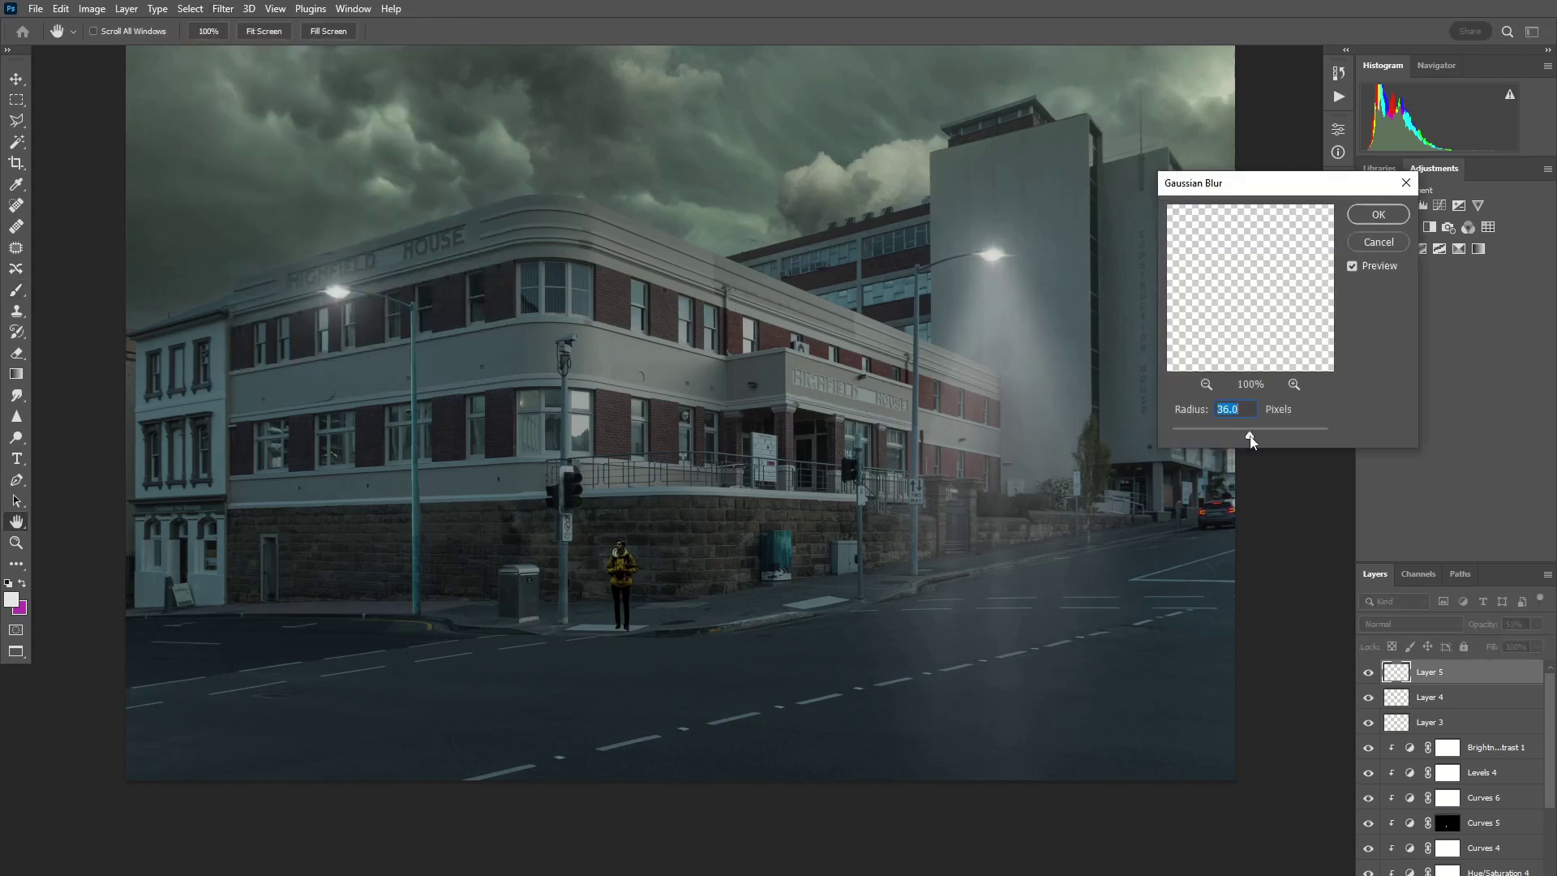
pyautogui.press('Return')
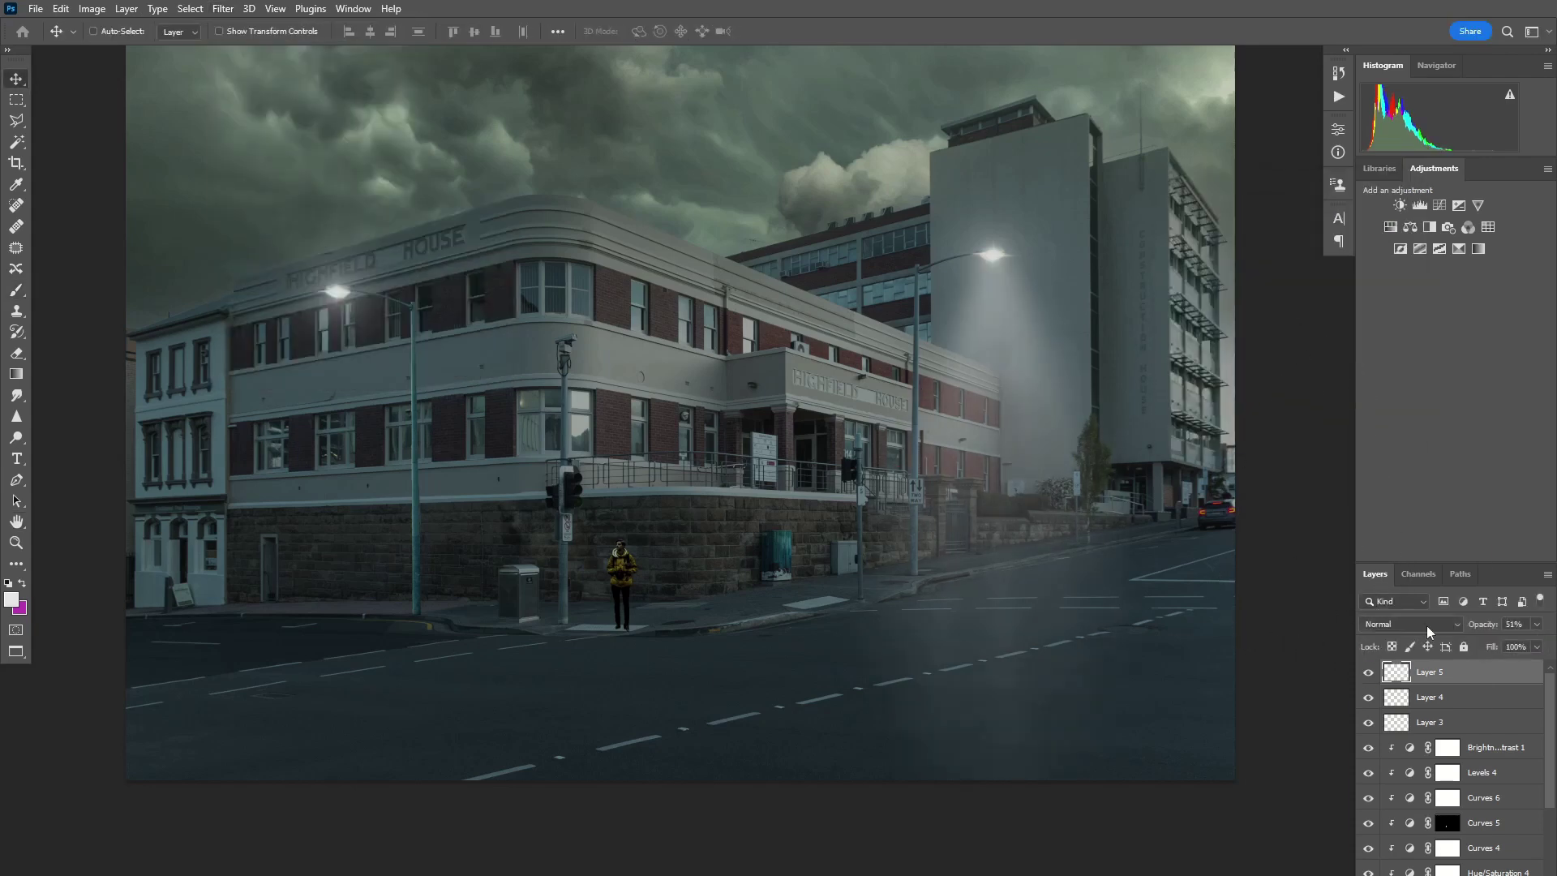
# Set the light beam layer to Screen at about a third opacity and duplicate it leftward
pyautogui.click(1426, 628)
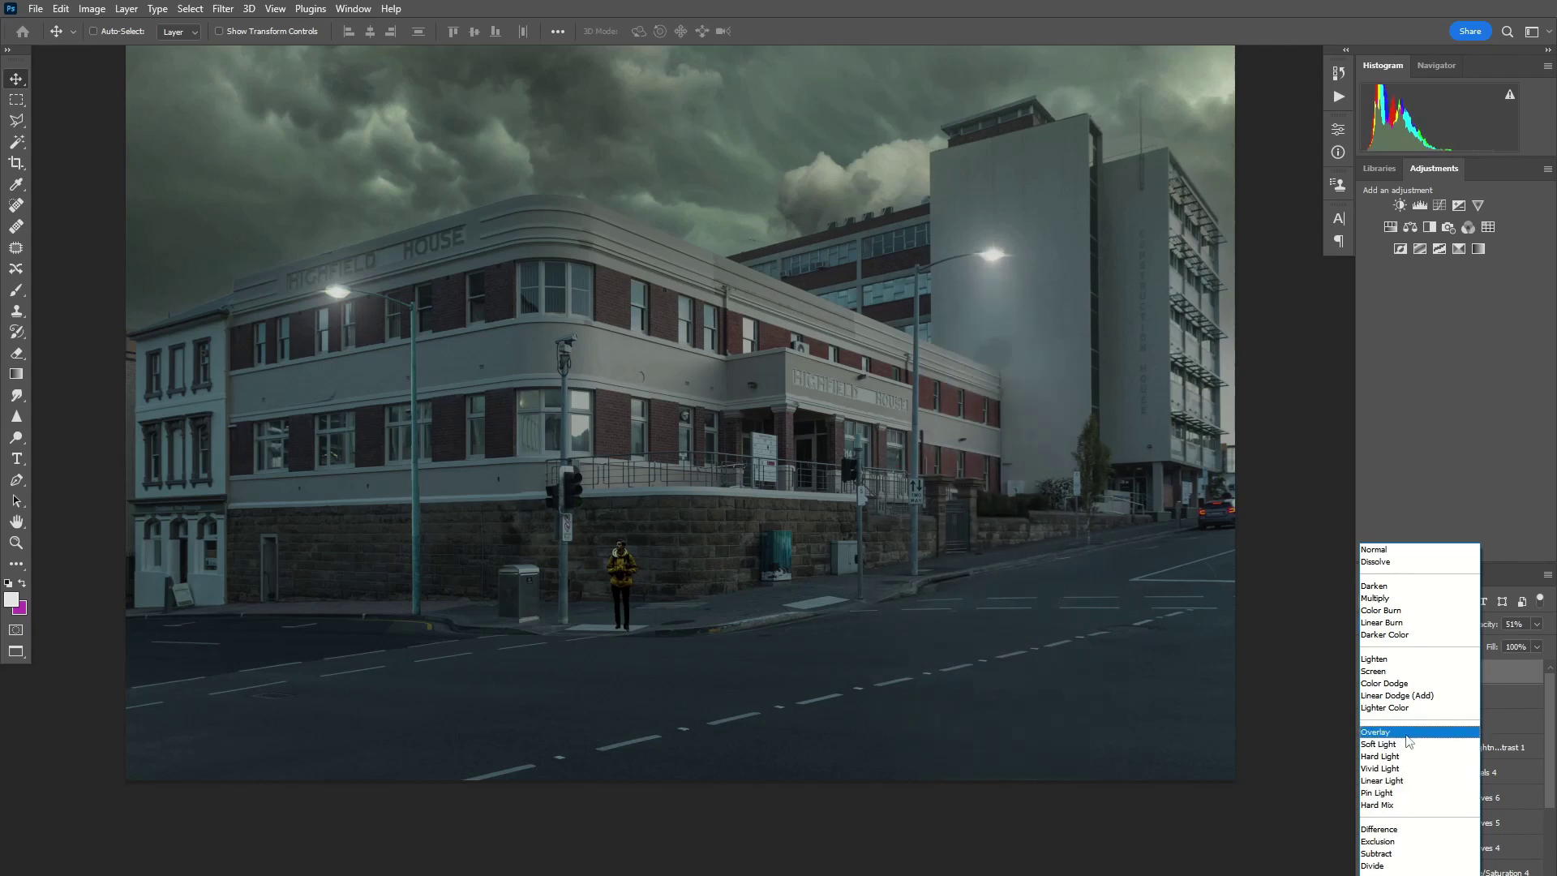
pyautogui.click(1372, 670)
pyautogui.moveTo(1536, 623); pyautogui.dragTo(1496, 646)
pyautogui.moveTo(1054, 487); pyautogui.dragTo(769, 583)
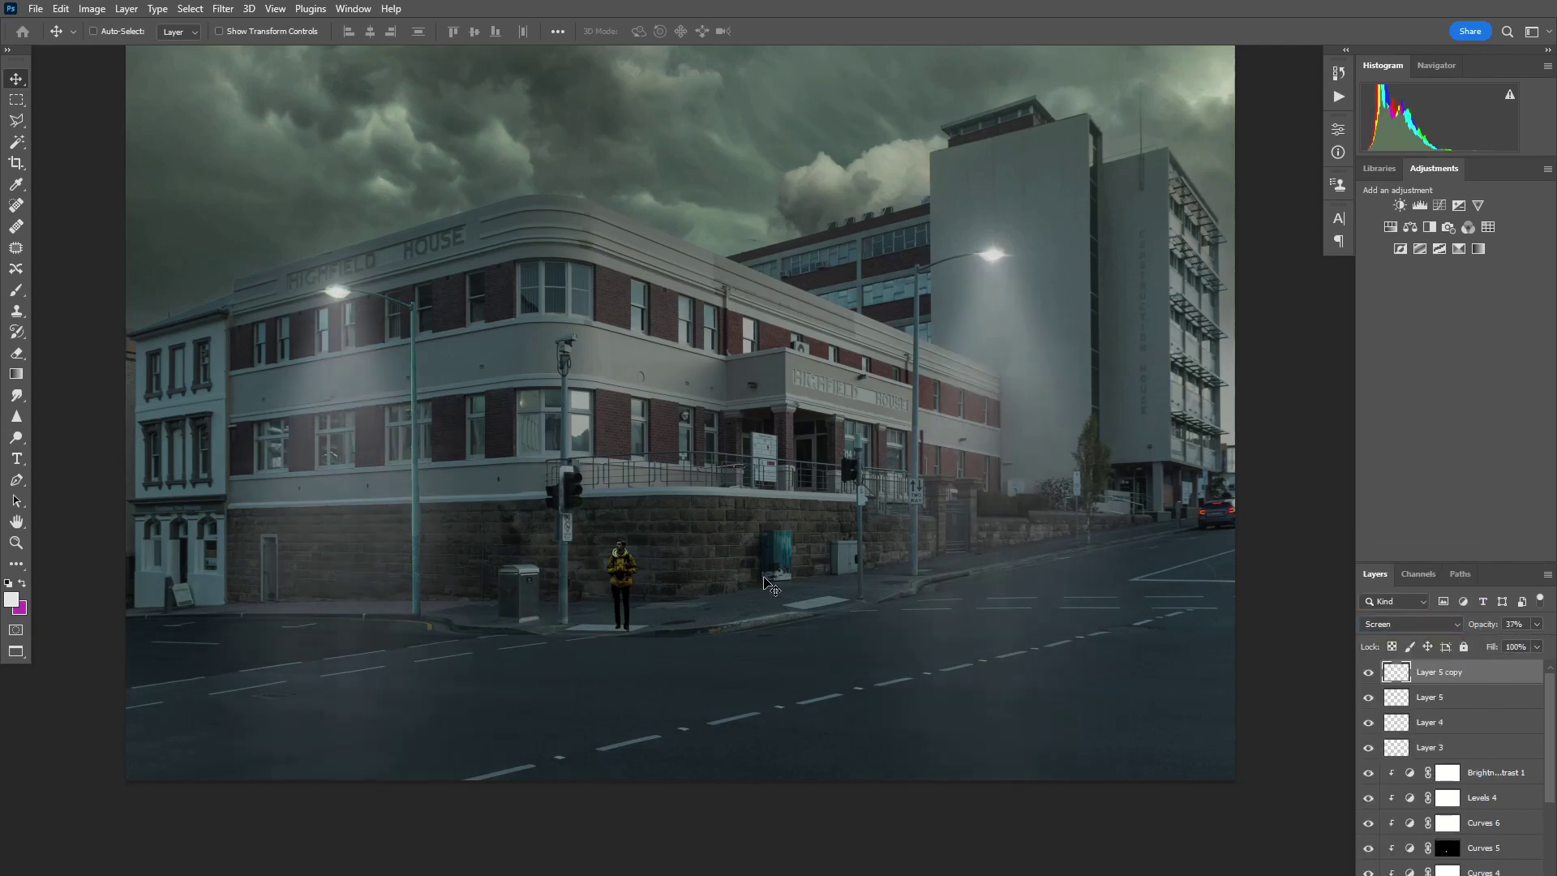
# Set up a large, low-strength Eraser to soften the edges of both light beam layers
pyautogui.click(1412, 696)
pyautogui.press('e')
pyautogui.click(307, 31)
pyautogui.moveTo(268, 50); pyautogui.dragTo(251, 50)
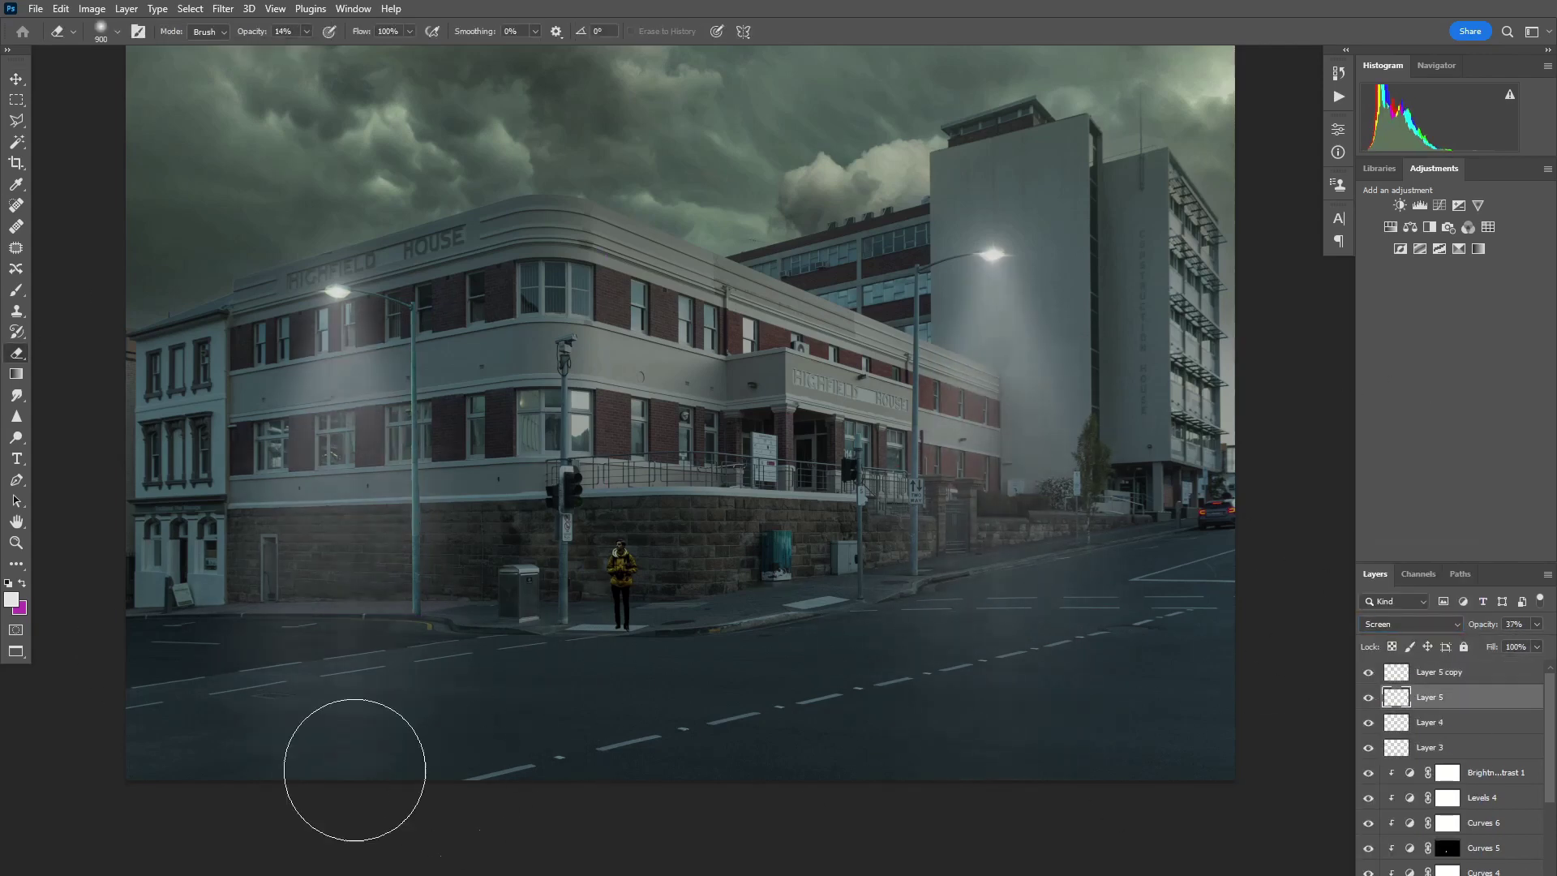
pyautogui.click(1425, 677)
pyautogui.scroll(-5, 806, 640)
pyautogui.press(']')
pyautogui.press(']')
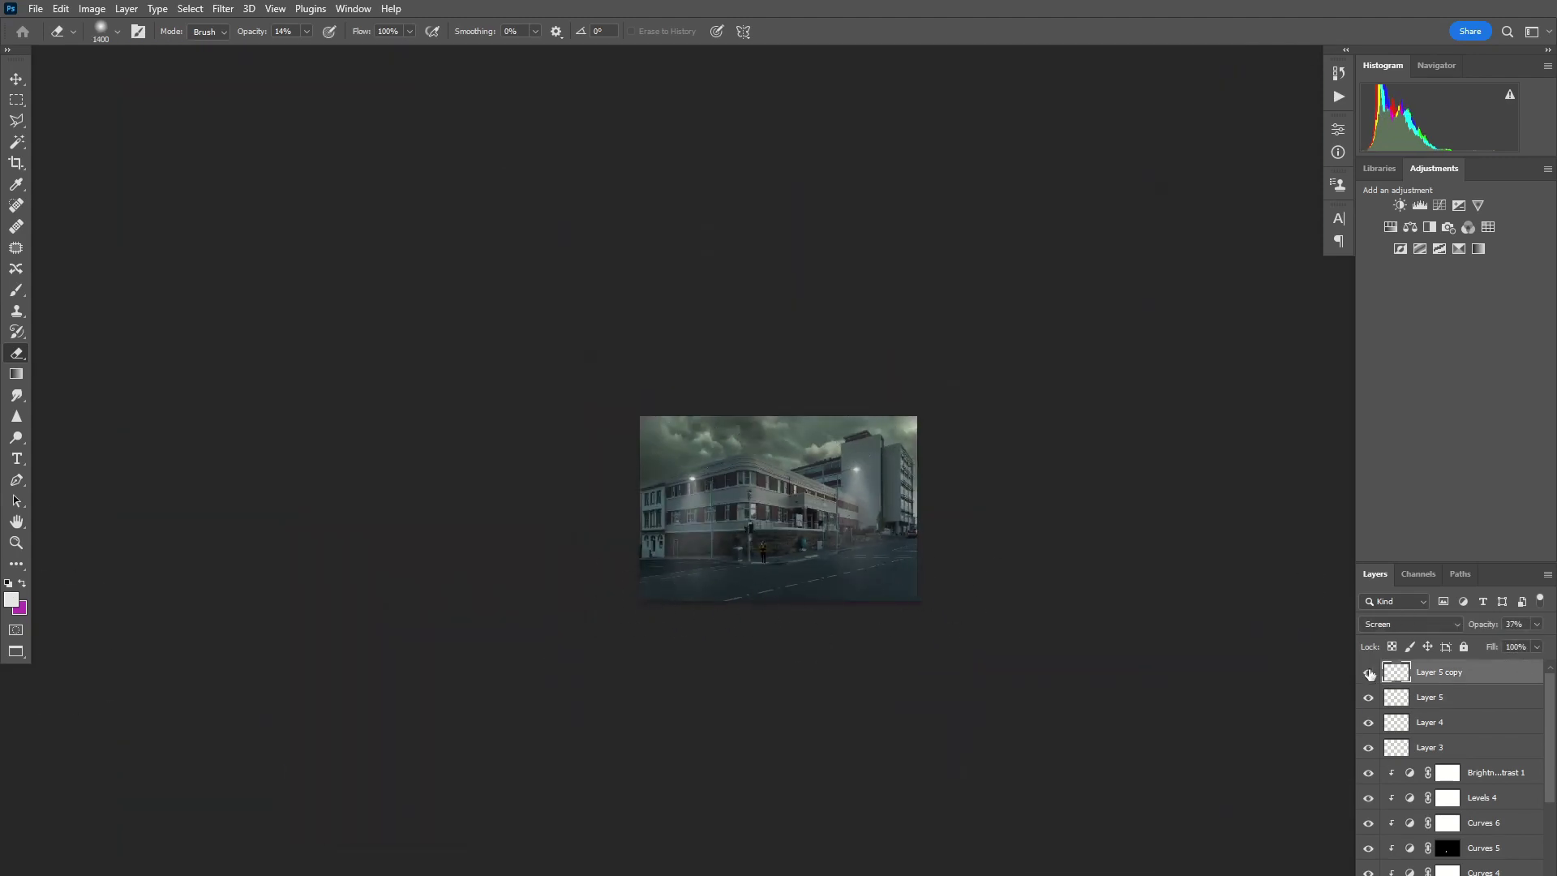
# Paint small soft black shadows under both feet and lower the layer opacity to about 35%
pyautogui.scroll(3, 848, 643)
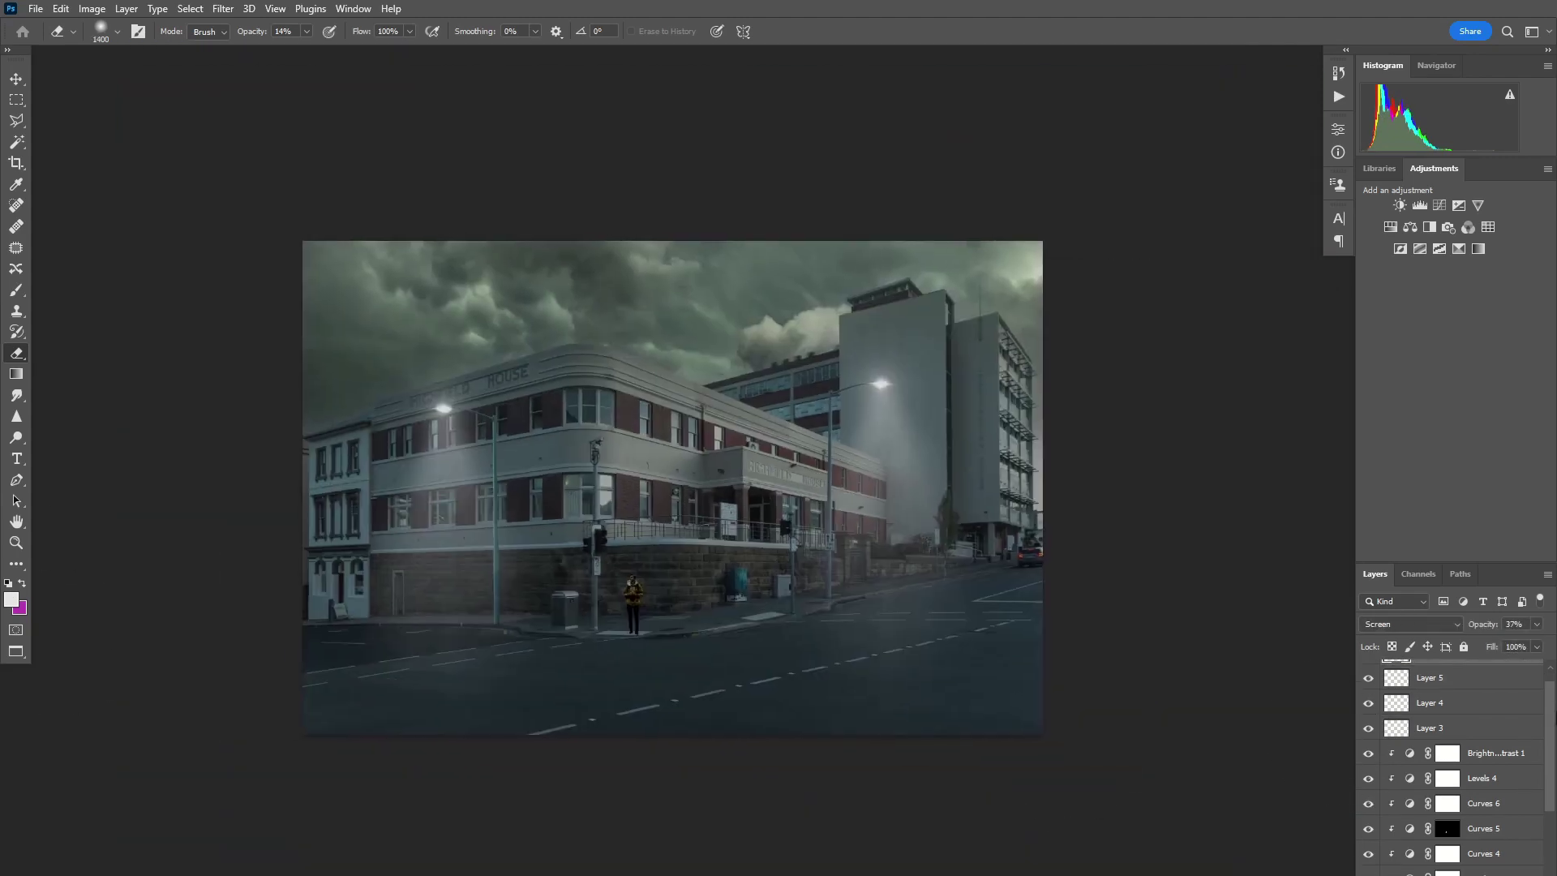
pyautogui.scroll(2, 778, 506)
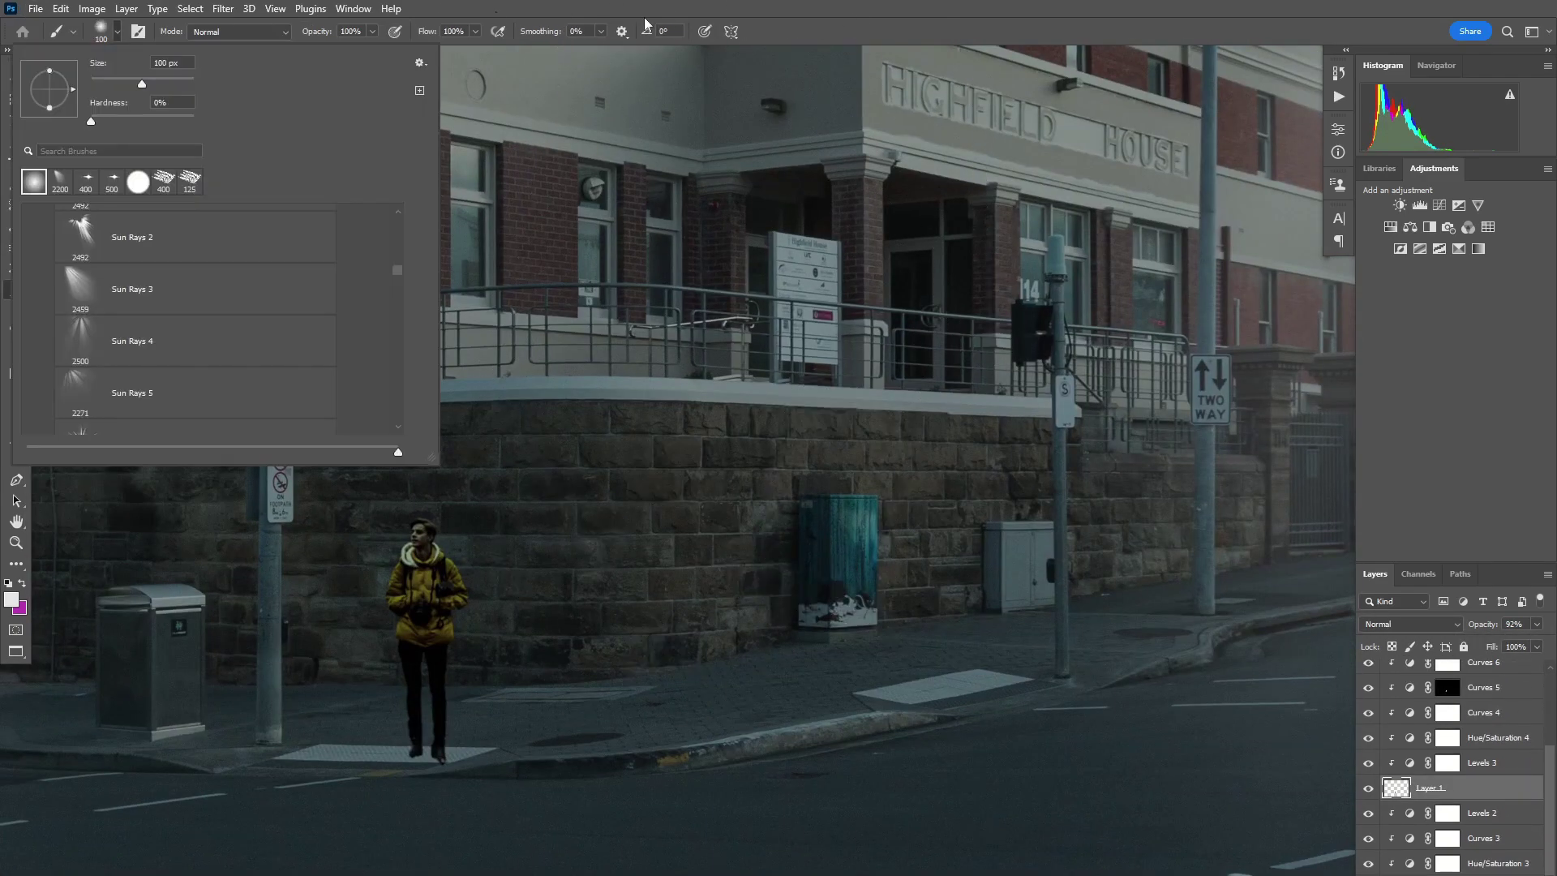
pyautogui.press('4')
pyautogui.press('7')
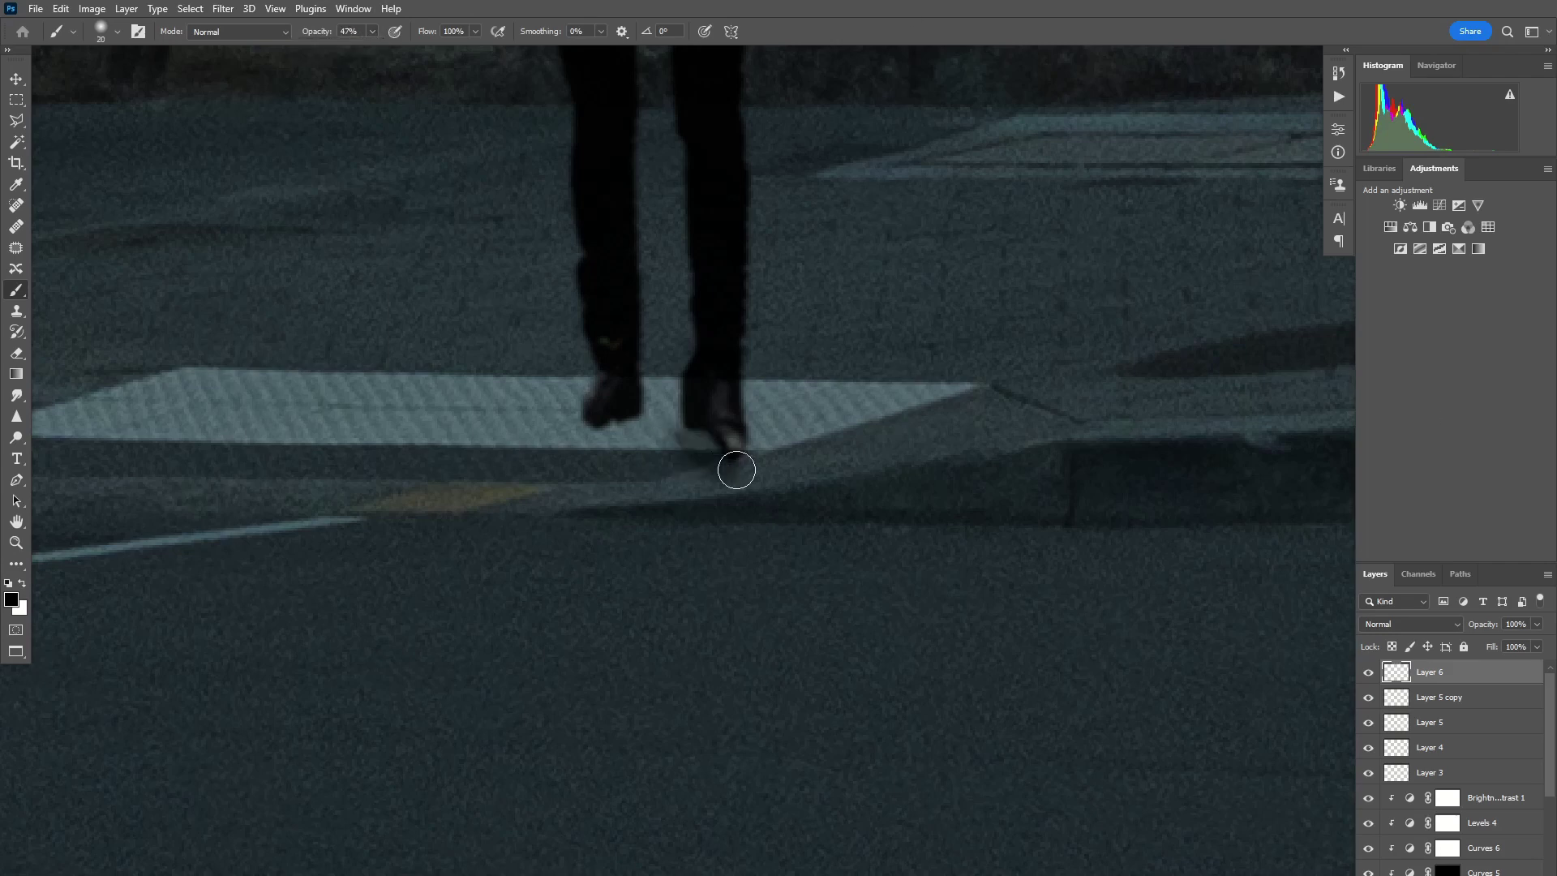
pyautogui.moveTo(698, 438); pyautogui.dragTo(754, 467)
pyautogui.press('[')
pyautogui.press('[')
pyautogui.press('[')
pyautogui.moveTo(567, 422); pyautogui.dragTo(641, 426)
pyautogui.press('[')
pyautogui.press('[')
pyautogui.press('[')
pyautogui.moveTo(1536, 624); pyautogui.dragTo(1495, 644)
pyautogui.hotkey('ctrl', '0')
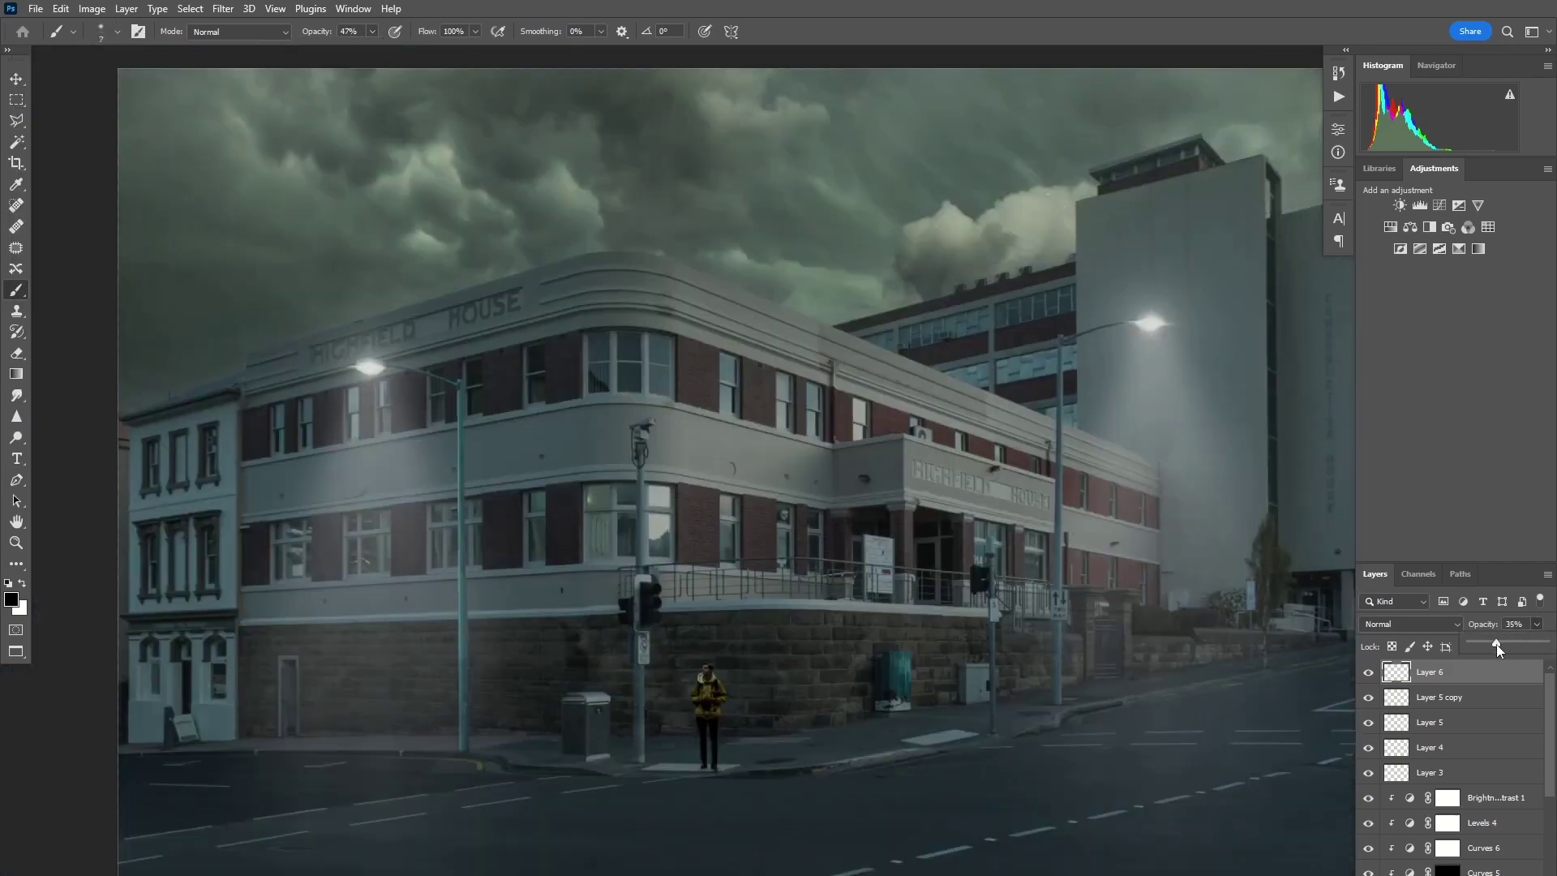
pyautogui.hotkey('ctrl', '0')
# Stamp visible layers into a new layer, move it onto the road, and warp it along the sloping road
pyautogui.hotkey('ctrl', 'shift', 'alt', 'e')
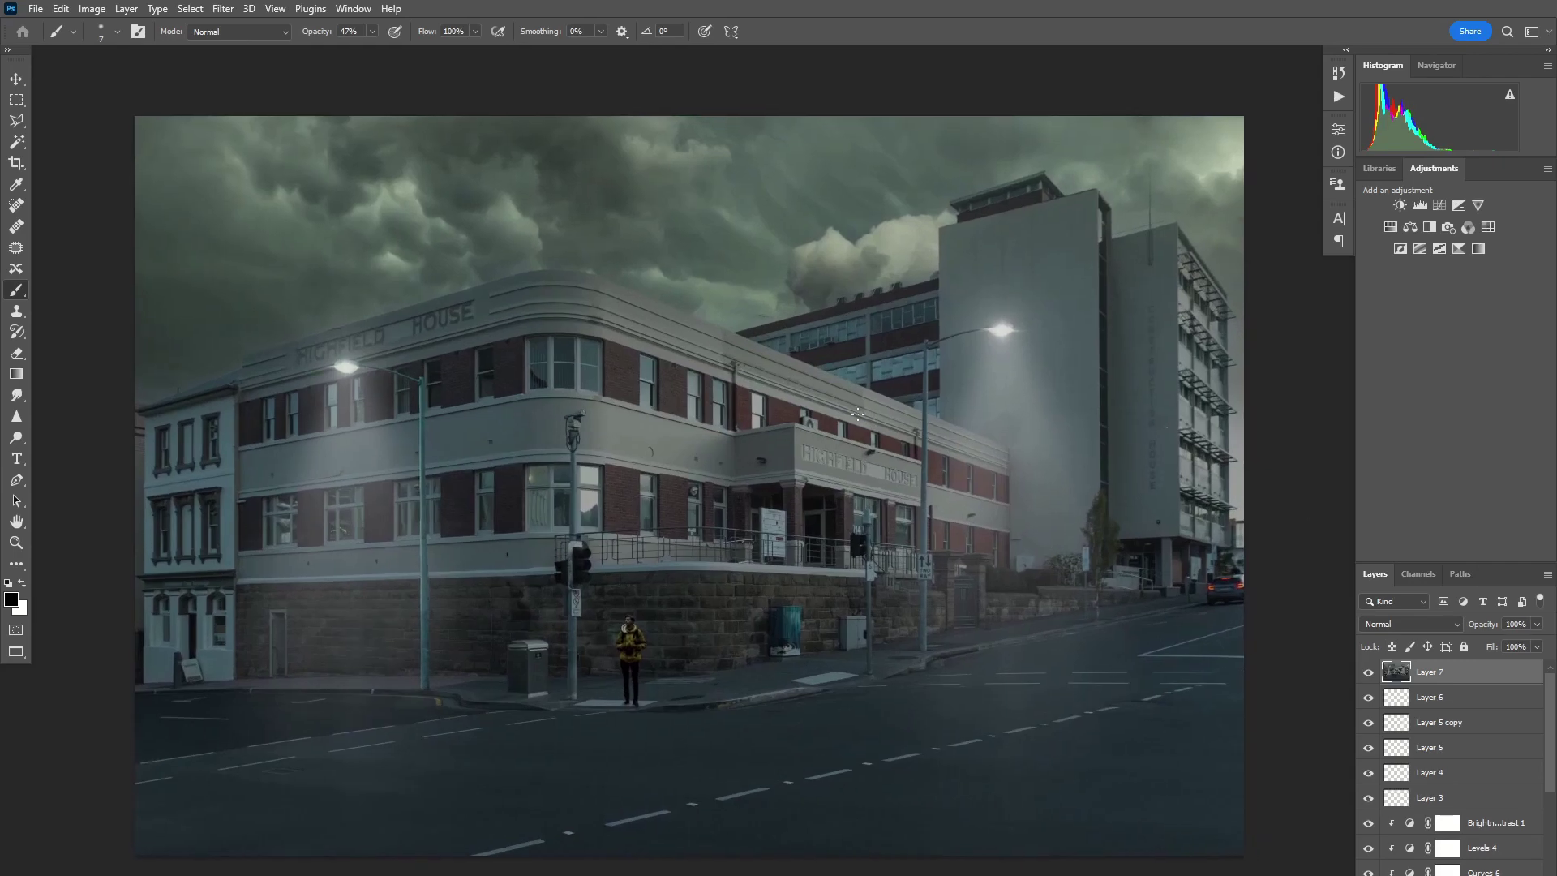
pyautogui.hotkey('ctrl', 't')
pyautogui.moveTo(1044, 603)
pyautogui.mouseDown()
pyautogui.moveTo(1044, 675)
pyautogui.moveTo(1054, 657)
pyautogui.mouseUp()
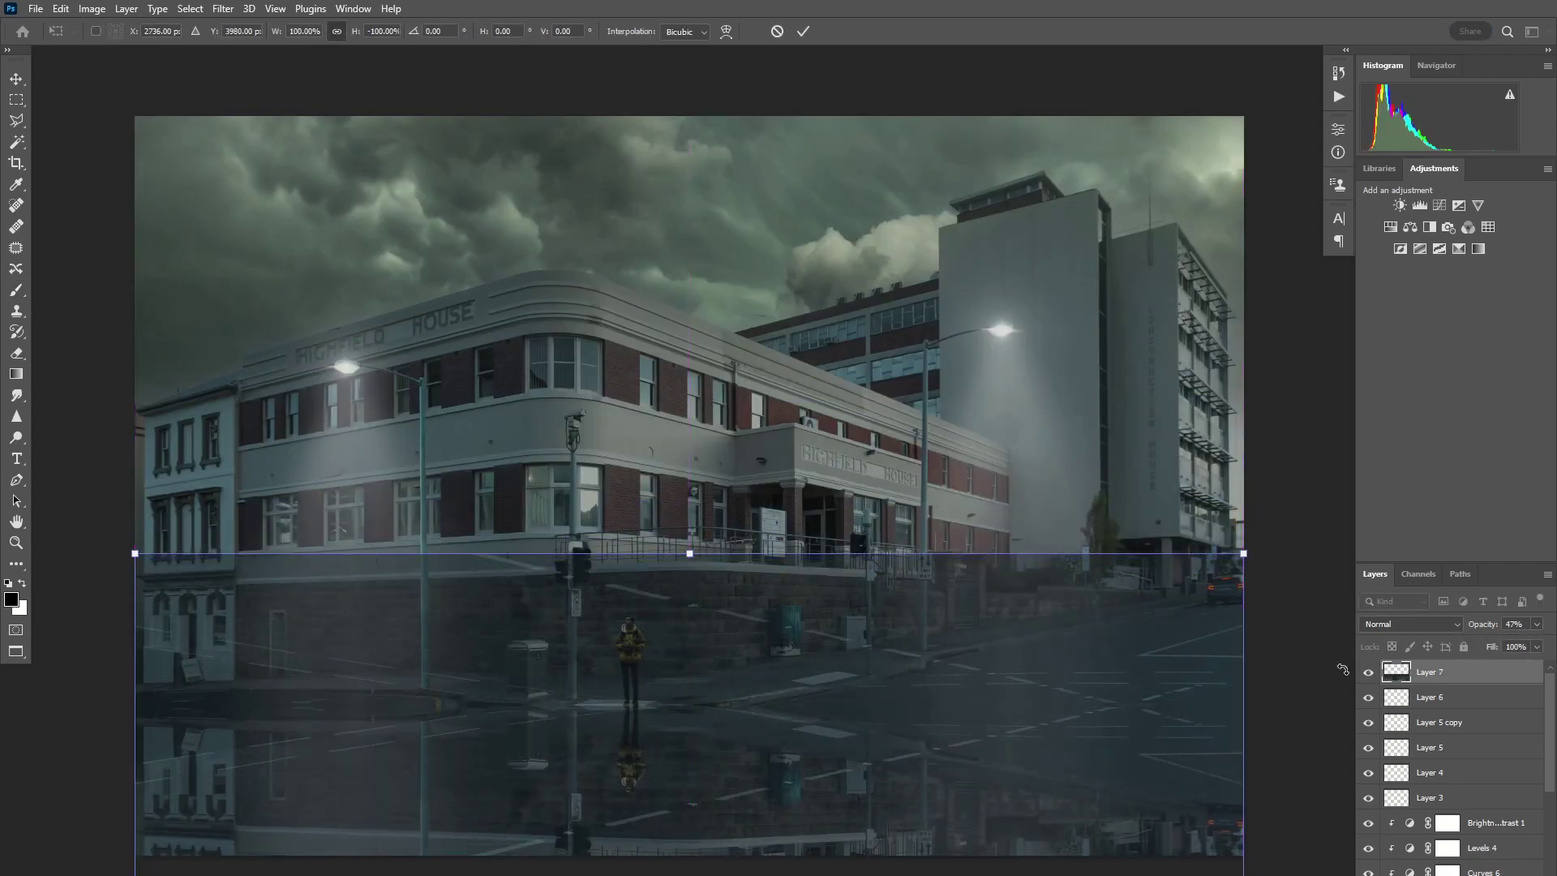
pyautogui.rightClick(1160, 347)
pyautogui.click(1192, 454)
pyautogui.moveTo(1242, 553)
pyautogui.mouseDown()
pyautogui.moveTo(1271, 426)
pyautogui.moveTo(1230, 316)
pyautogui.mouseUp()
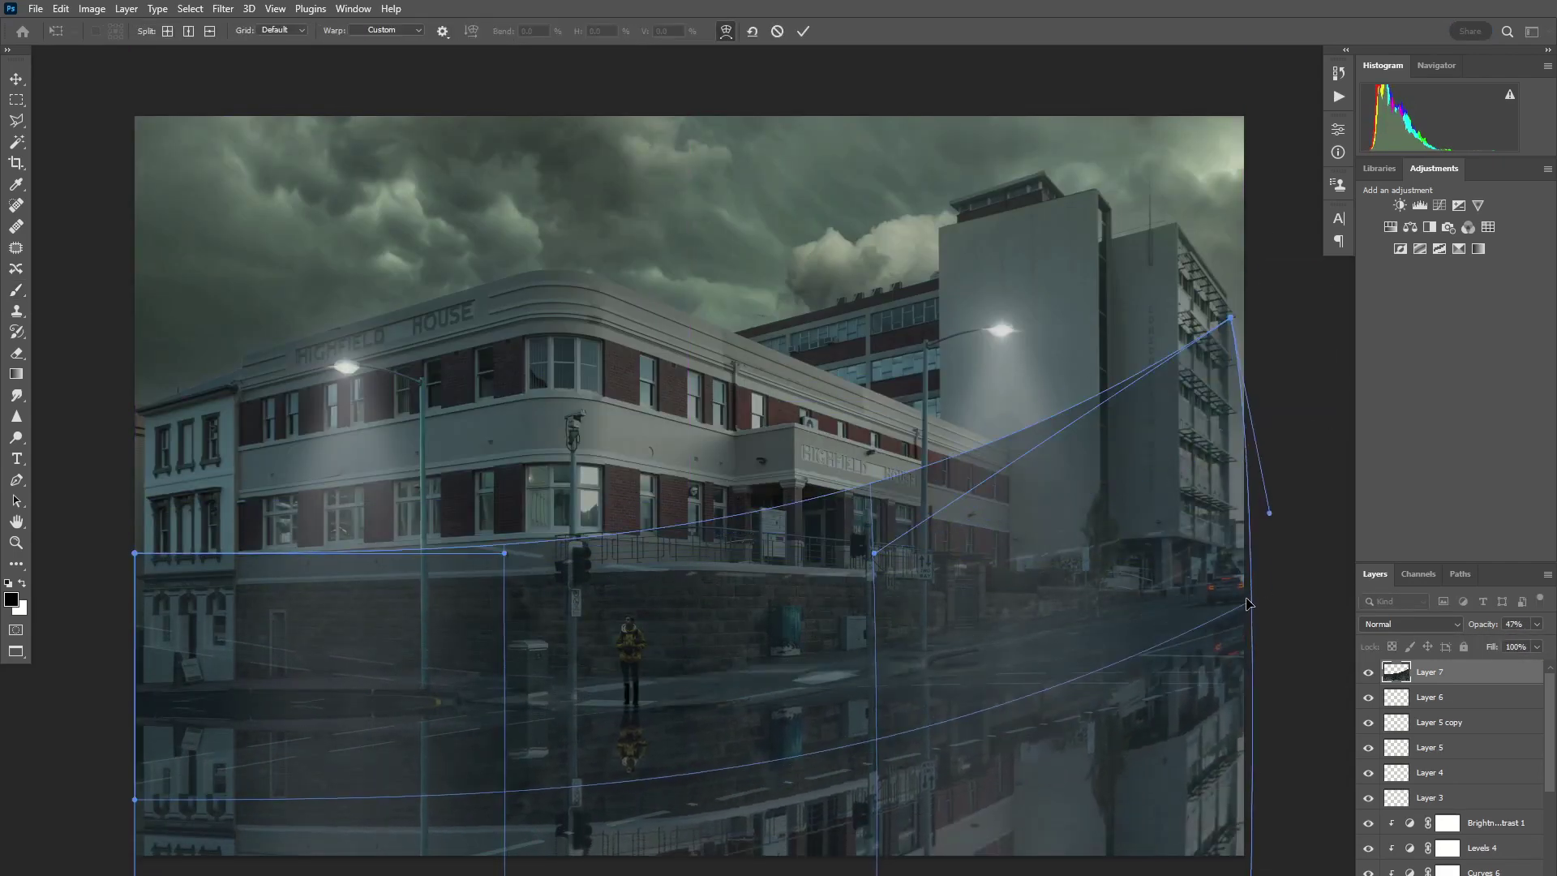
pyautogui.moveTo(878, 782)
pyautogui.mouseDown()
pyautogui.moveTo(878, 712)
pyautogui.moveTo(486, 770)
pyautogui.mouseUp()
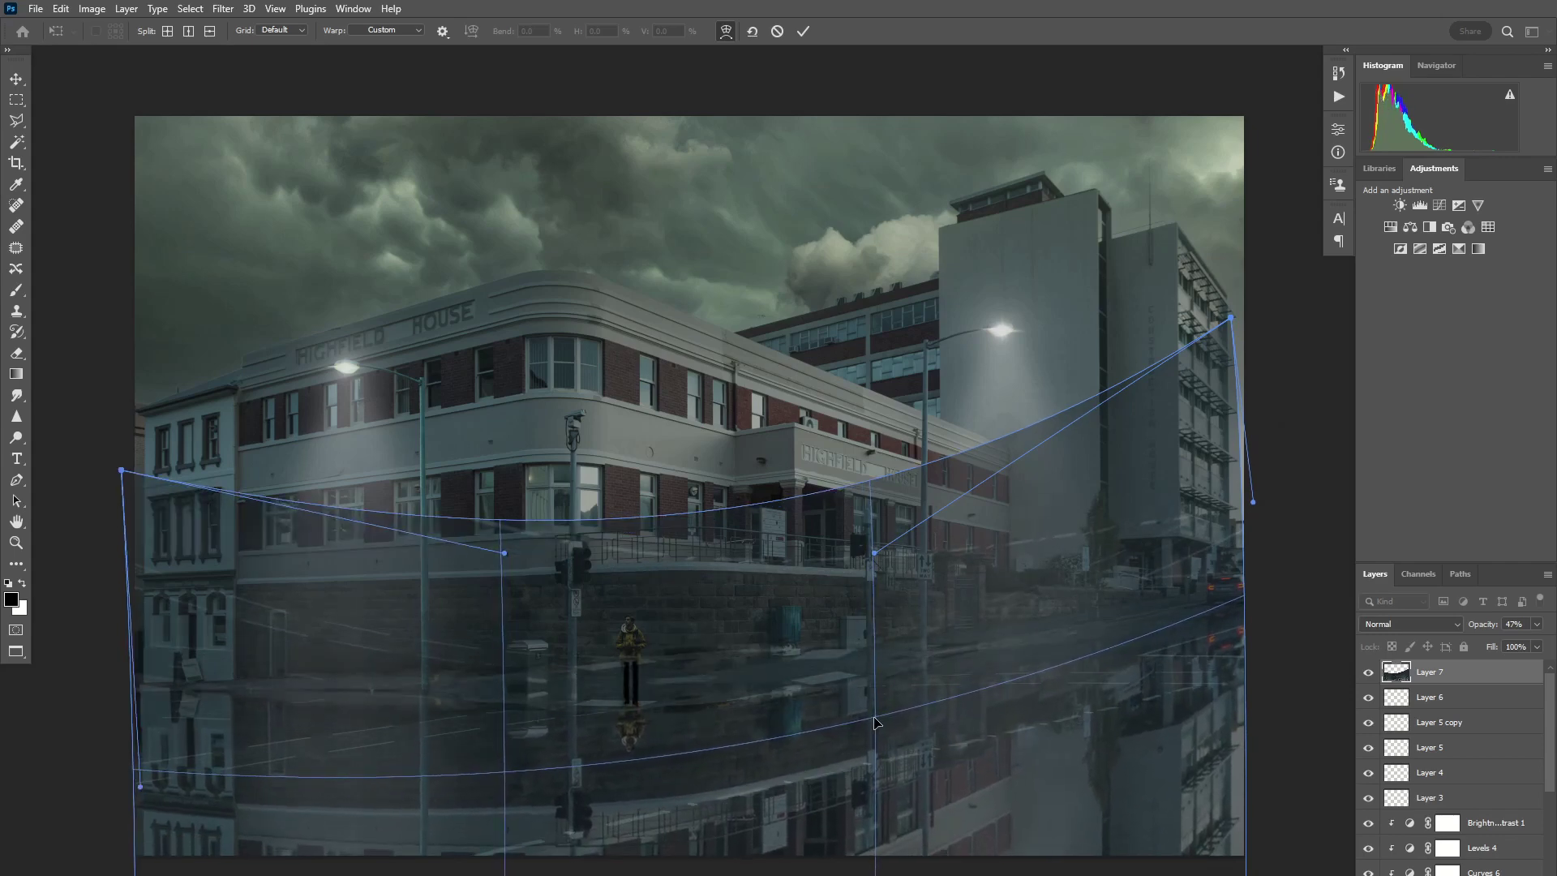
pyautogui.press('Return')
# Mask the reflection off the building wall with a black brush
pyautogui.press('b')
pyautogui.moveTo(370, 54); pyautogui.dragTo(418, 54)
pyautogui.press('x')
pyautogui.press(']')
pyautogui.press(']')
pyautogui.press(']')
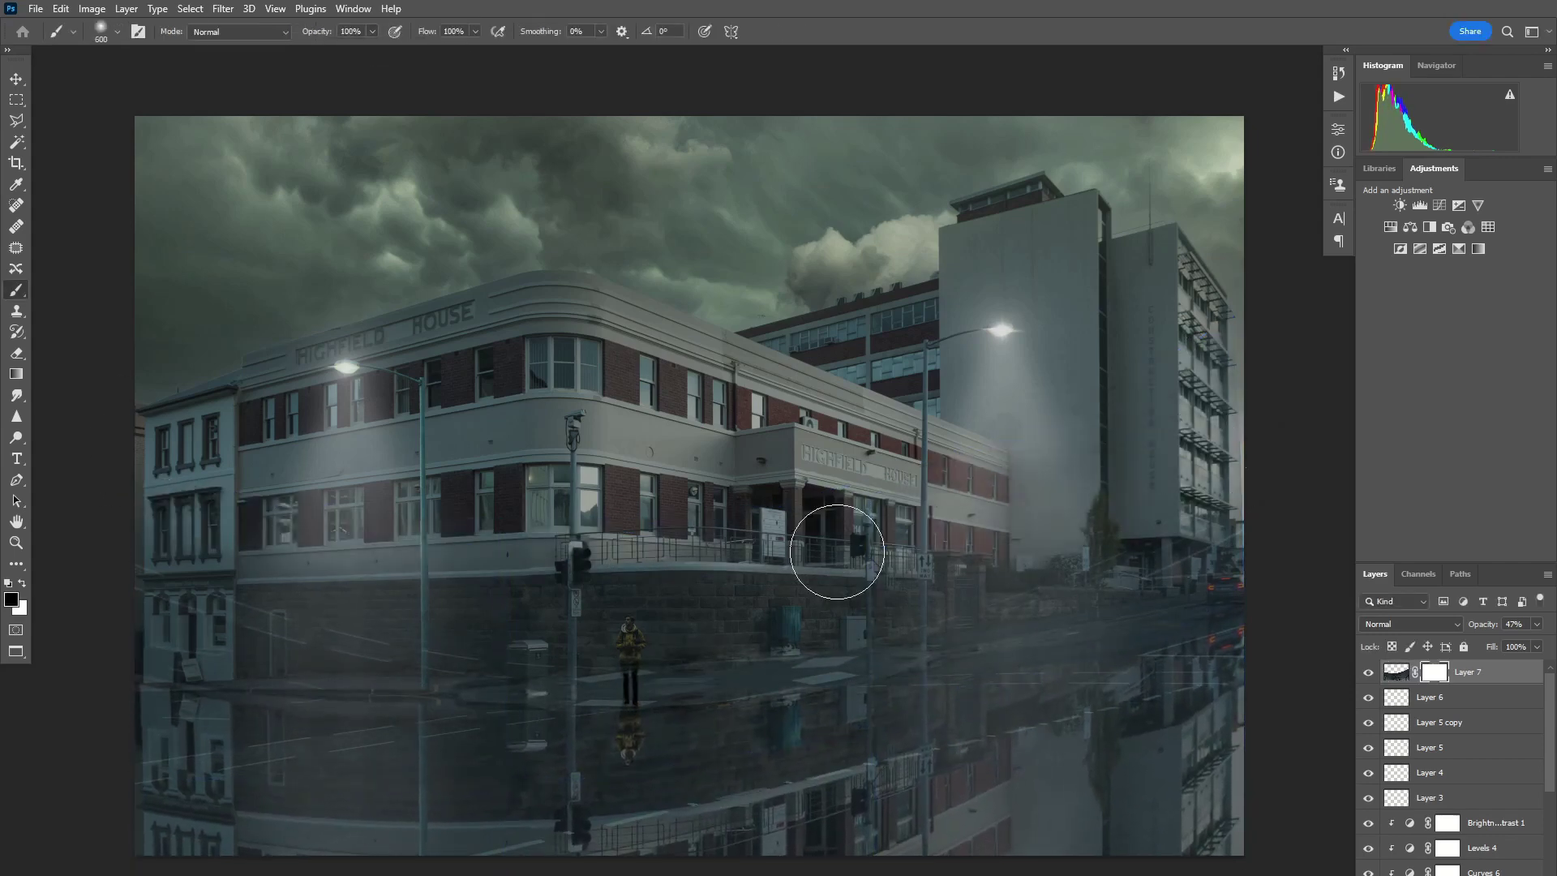
pyautogui.moveTo(833, 546); pyautogui.dragTo(138, 568)
pyautogui.moveTo(681, 563); pyautogui.dragTo(845, 622)
# Lower the reflection's opacity, reshape its right side, and apply Gaussian Blur
pyautogui.press('6')
pyautogui.press('2')
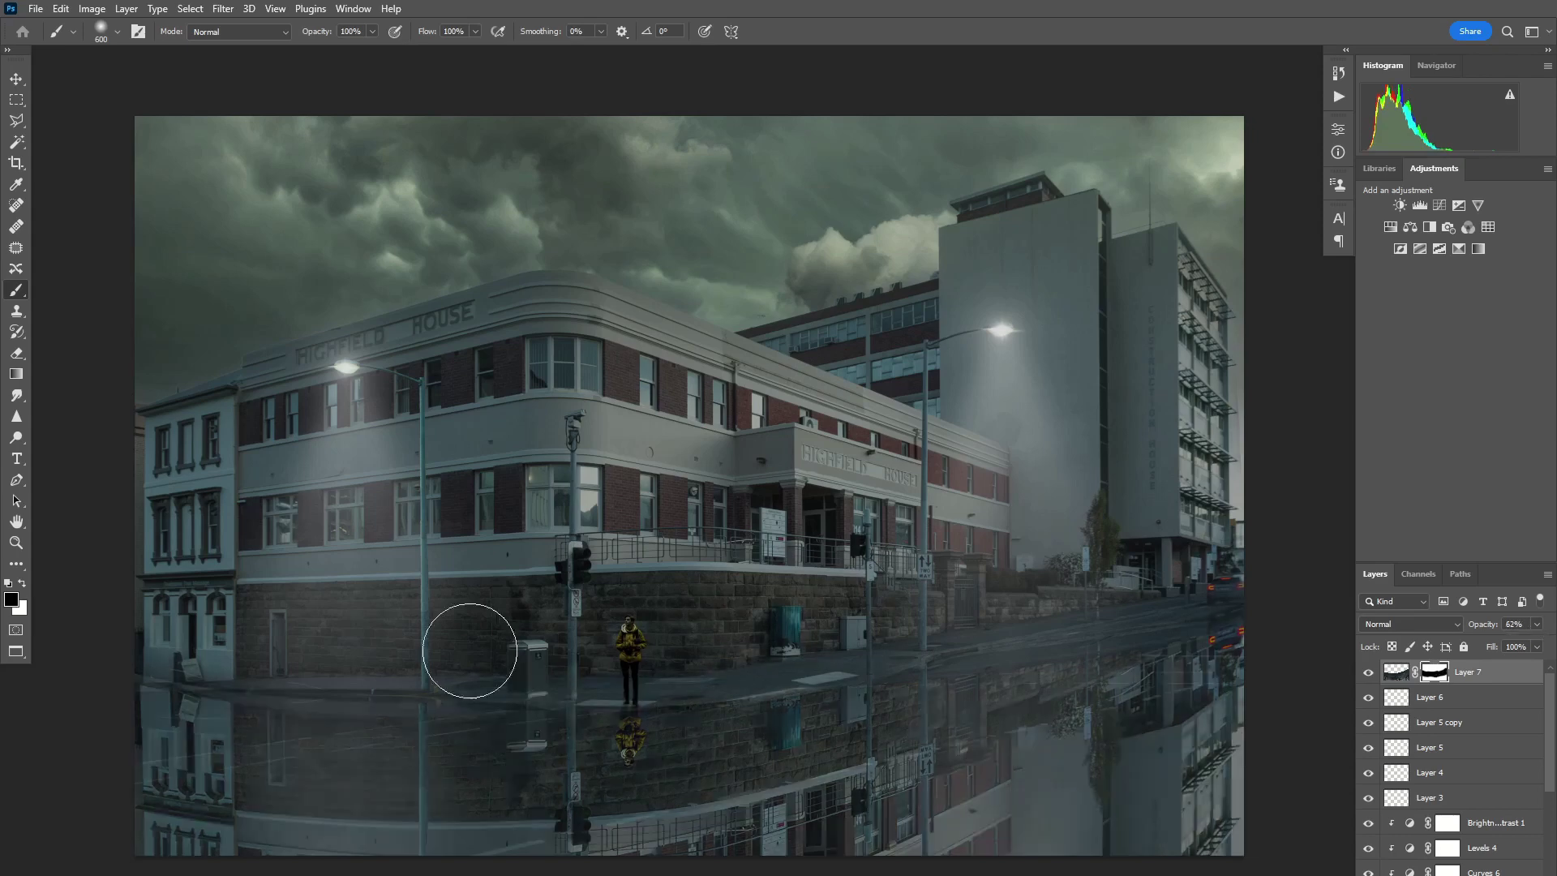
pyautogui.press('2')
pyautogui.press('5')
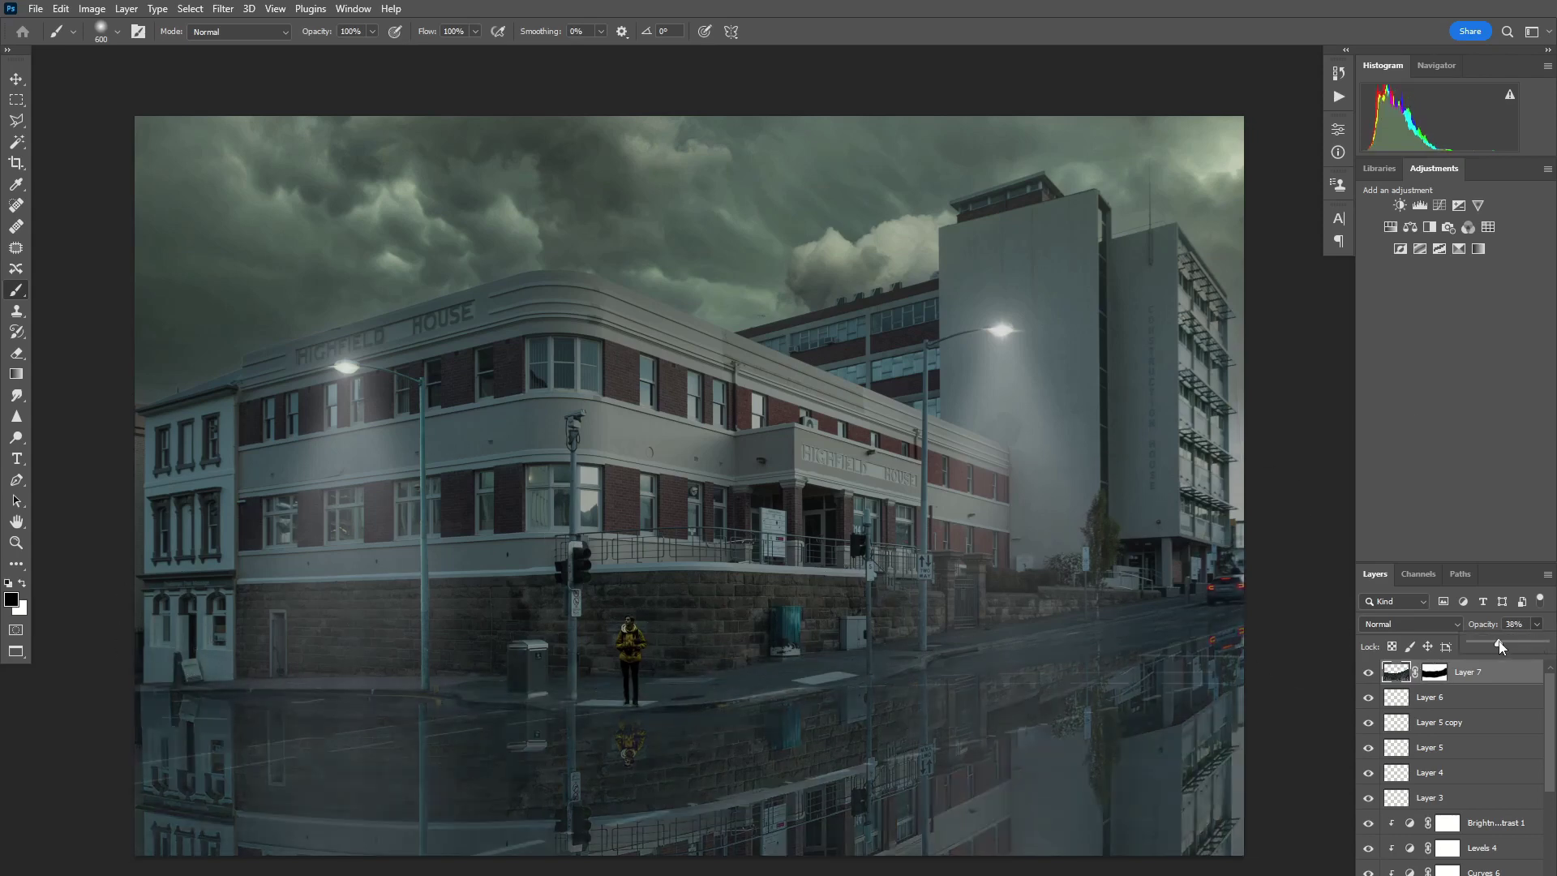
pyautogui.hotkey('ctrl', 't')
pyautogui.moveTo(1241, 315); pyautogui.dragTo(1245, 270)
pyautogui.moveTo(1240, 641); pyautogui.dragTo(1234, 632)
pyautogui.press('Return')
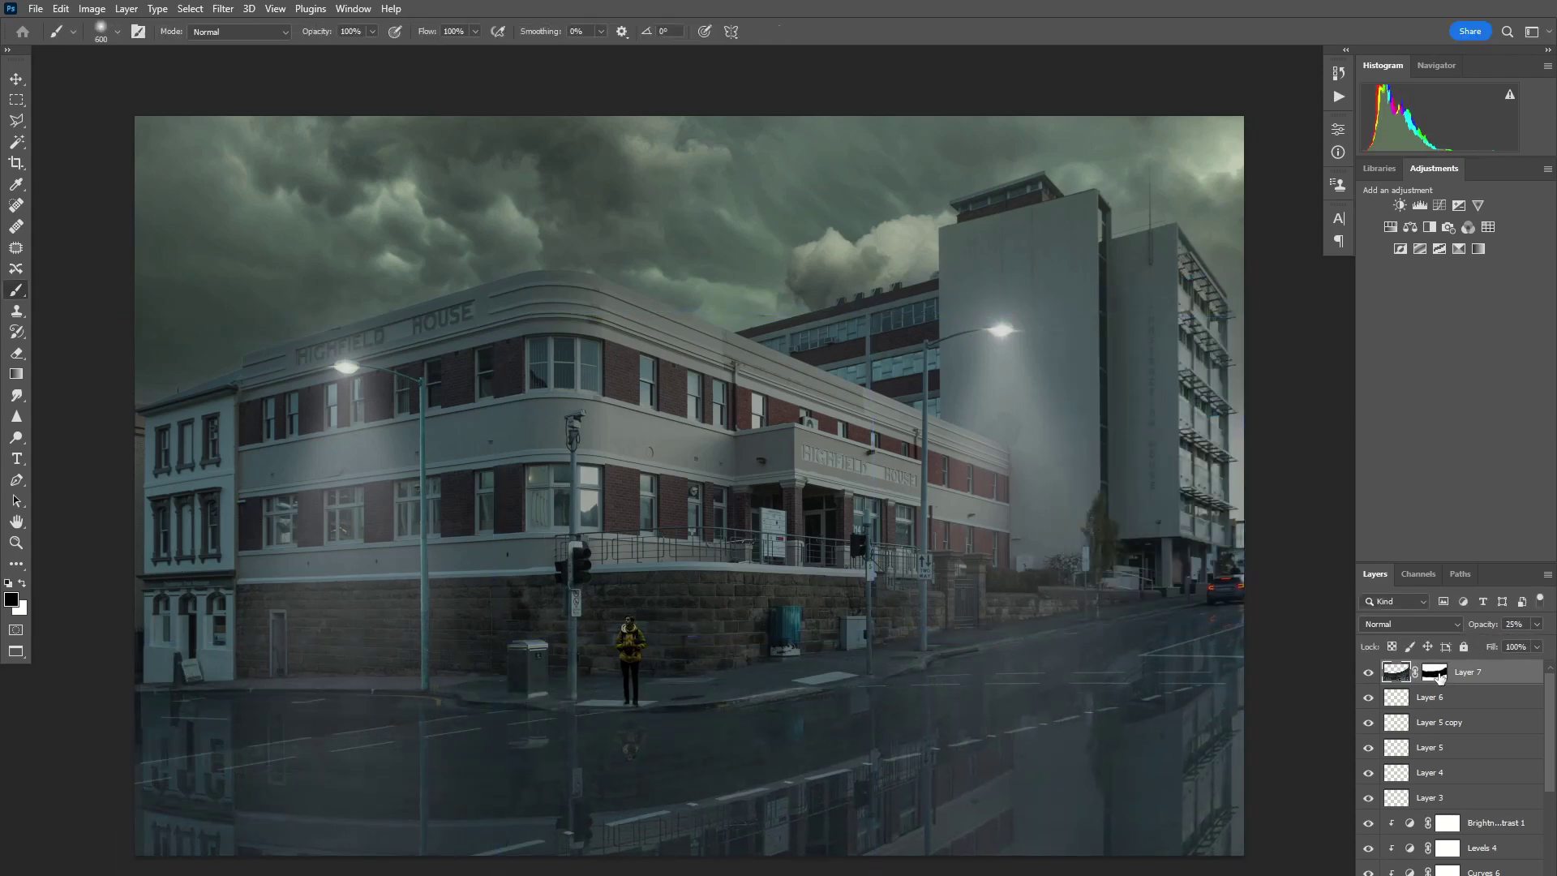
pyautogui.click(220, 11)
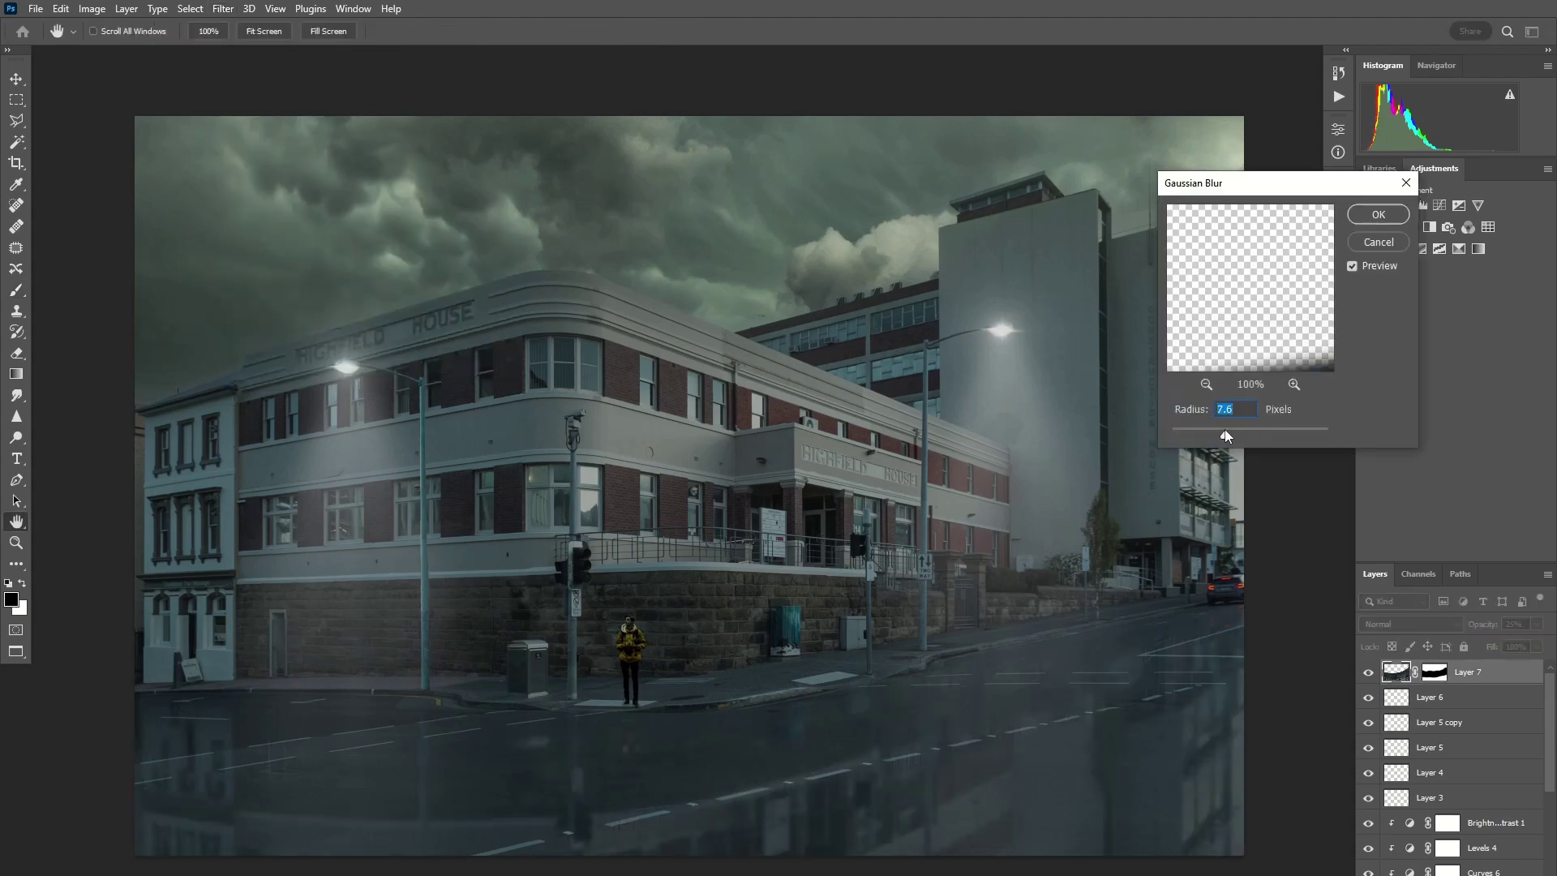
pyautogui.press('Return')
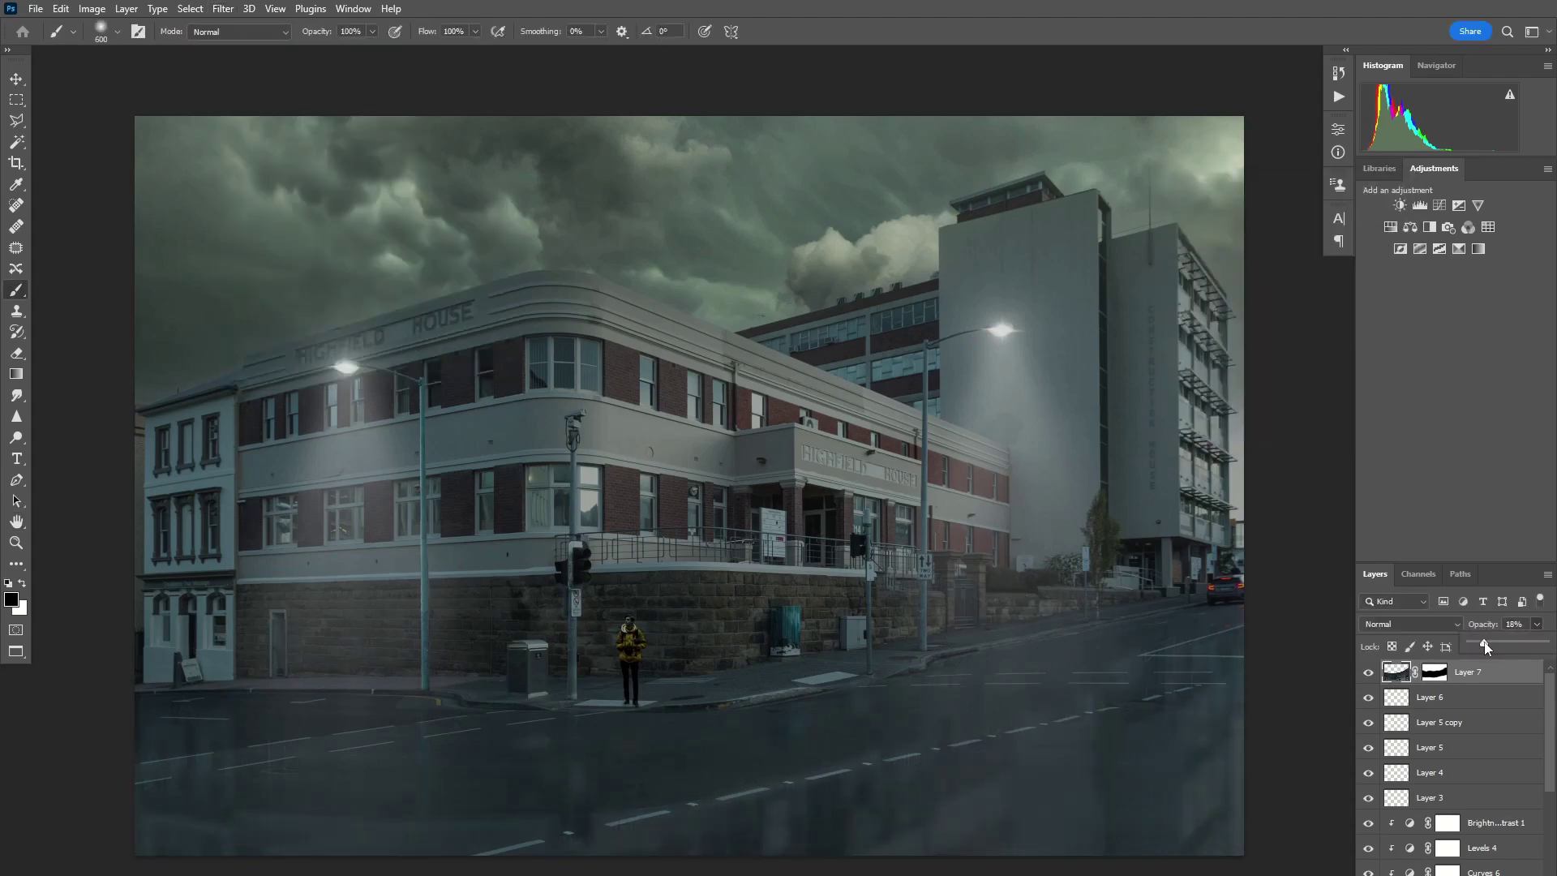
# On a new layer, stamp pigeons along the rooftop with the Nucly Pigeons on Wire 34 brush
pyautogui.hotkey('ctrl', 'shift', 'alt', 'n')
pyautogui.click(117, 31)
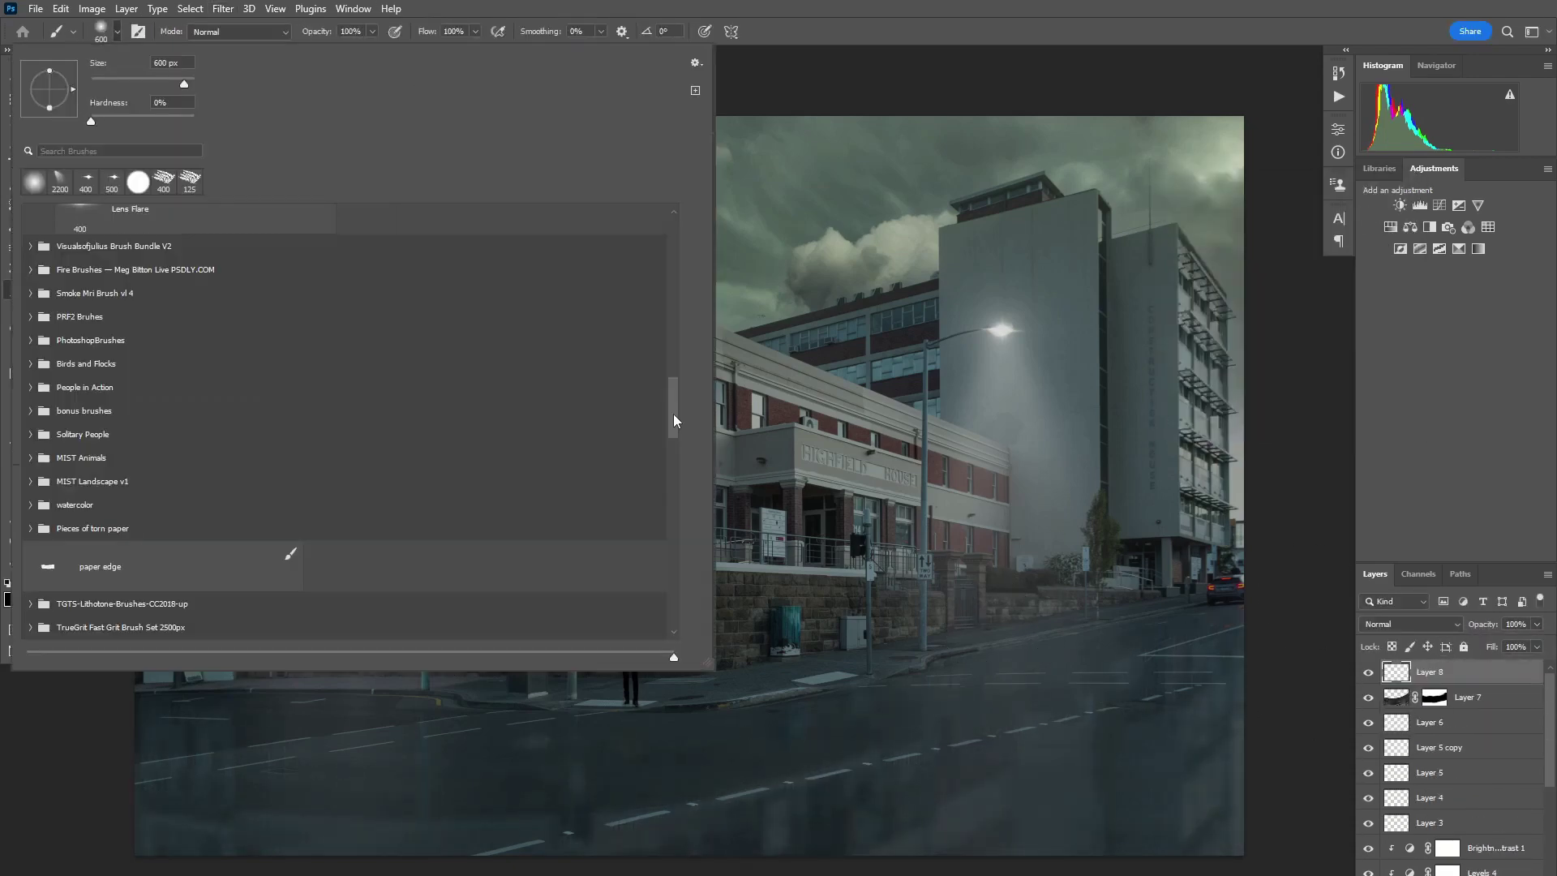
pyautogui.click(292, 546)
pyautogui.scroll(-5, 673, 338)
pyautogui.scroll(1, 658, 435)
pyautogui.doubleClick(422, 313)
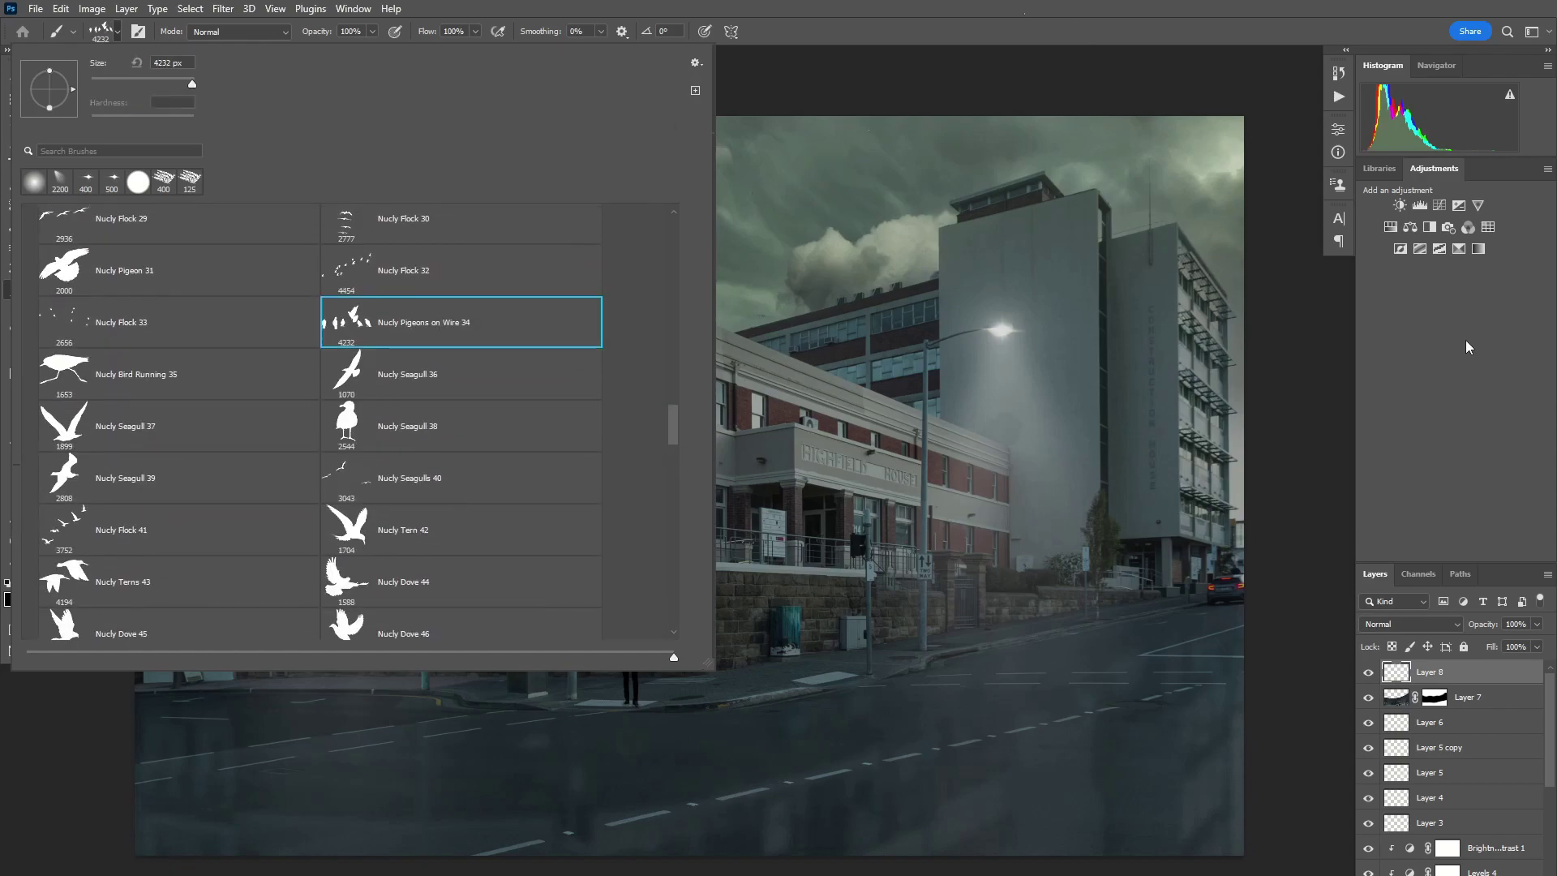
pyautogui.scroll(3, 1054, 300)
pyautogui.scroll(3, 1054, 300)
pyautogui.click(1054, 300)
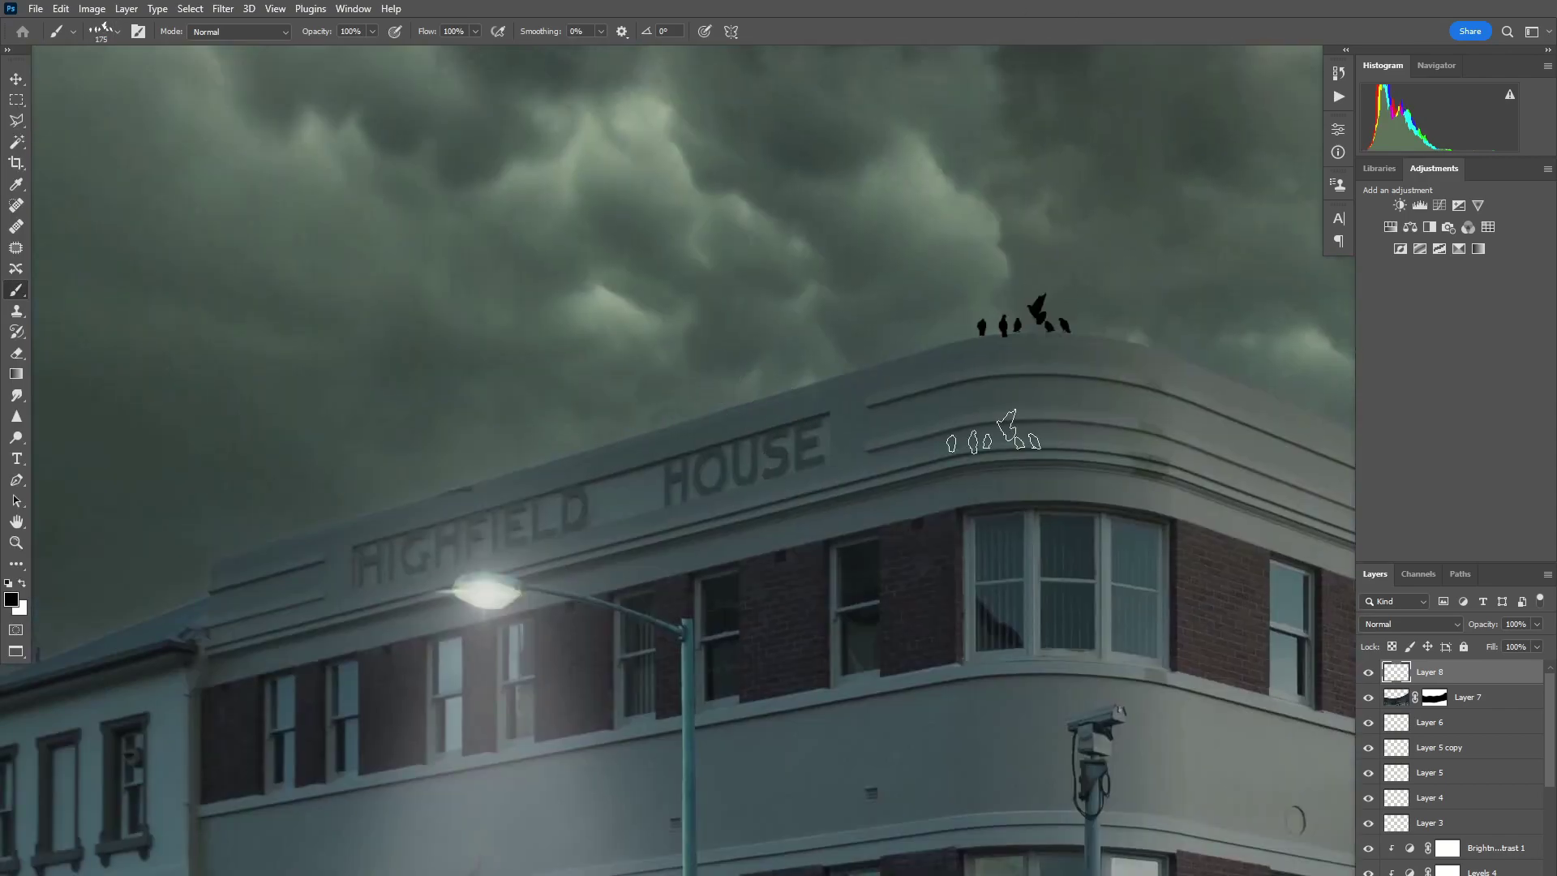
pyautogui.hotkey('ctrl', '0')
# Try a flying bird brush in the sky and undo the result
pyautogui.click(117, 31)
pyautogui.doubleClick(459, 333)
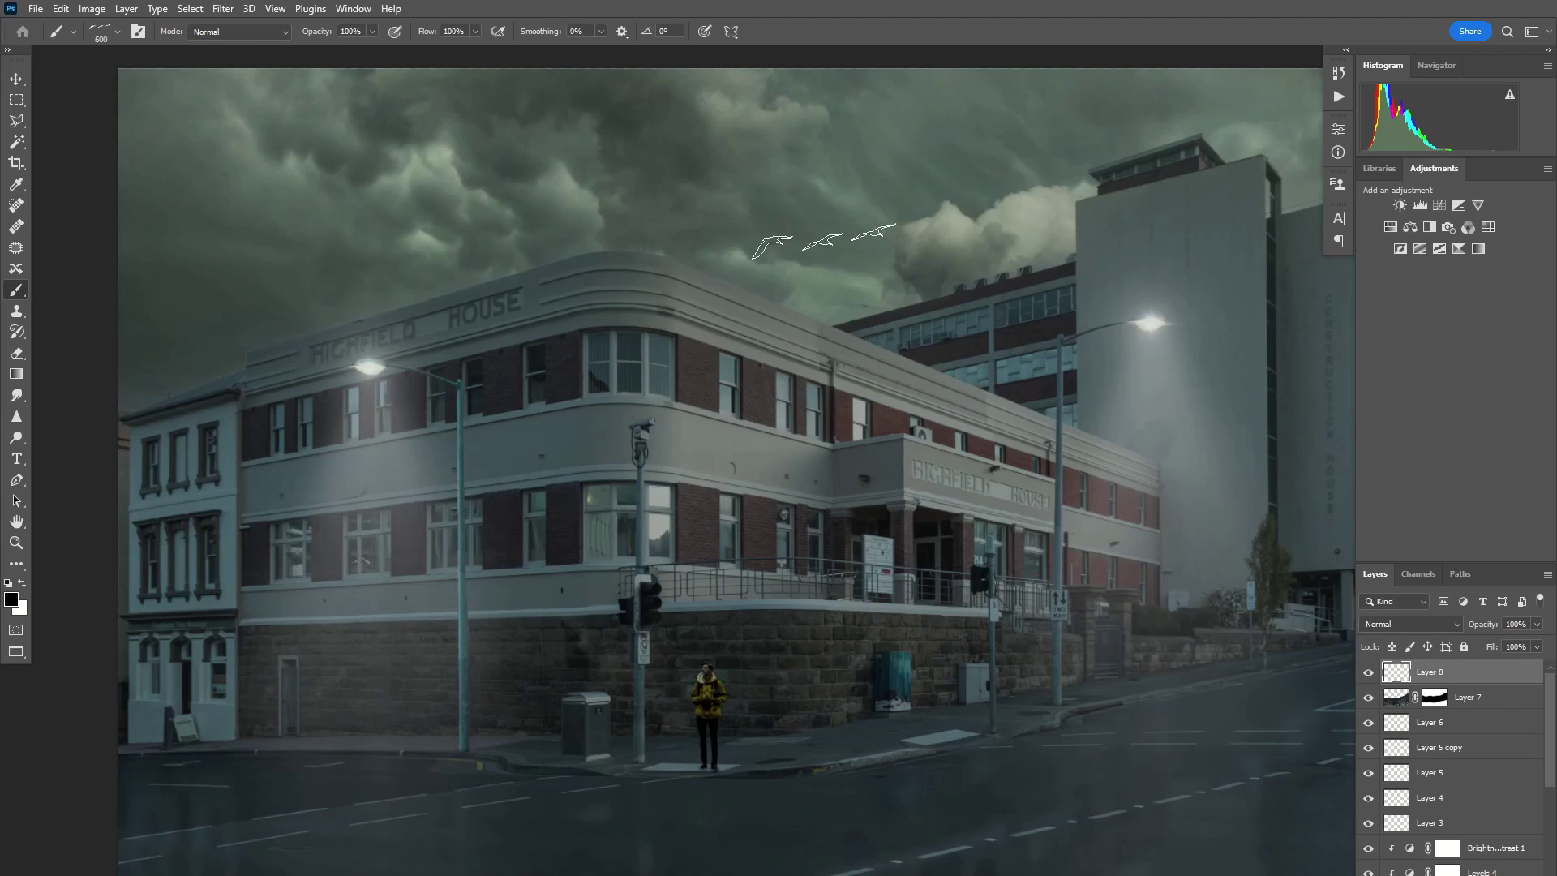
pyautogui.hotkey('ctrl', 'z')
pyautogui.scroll(2, 746, 284)
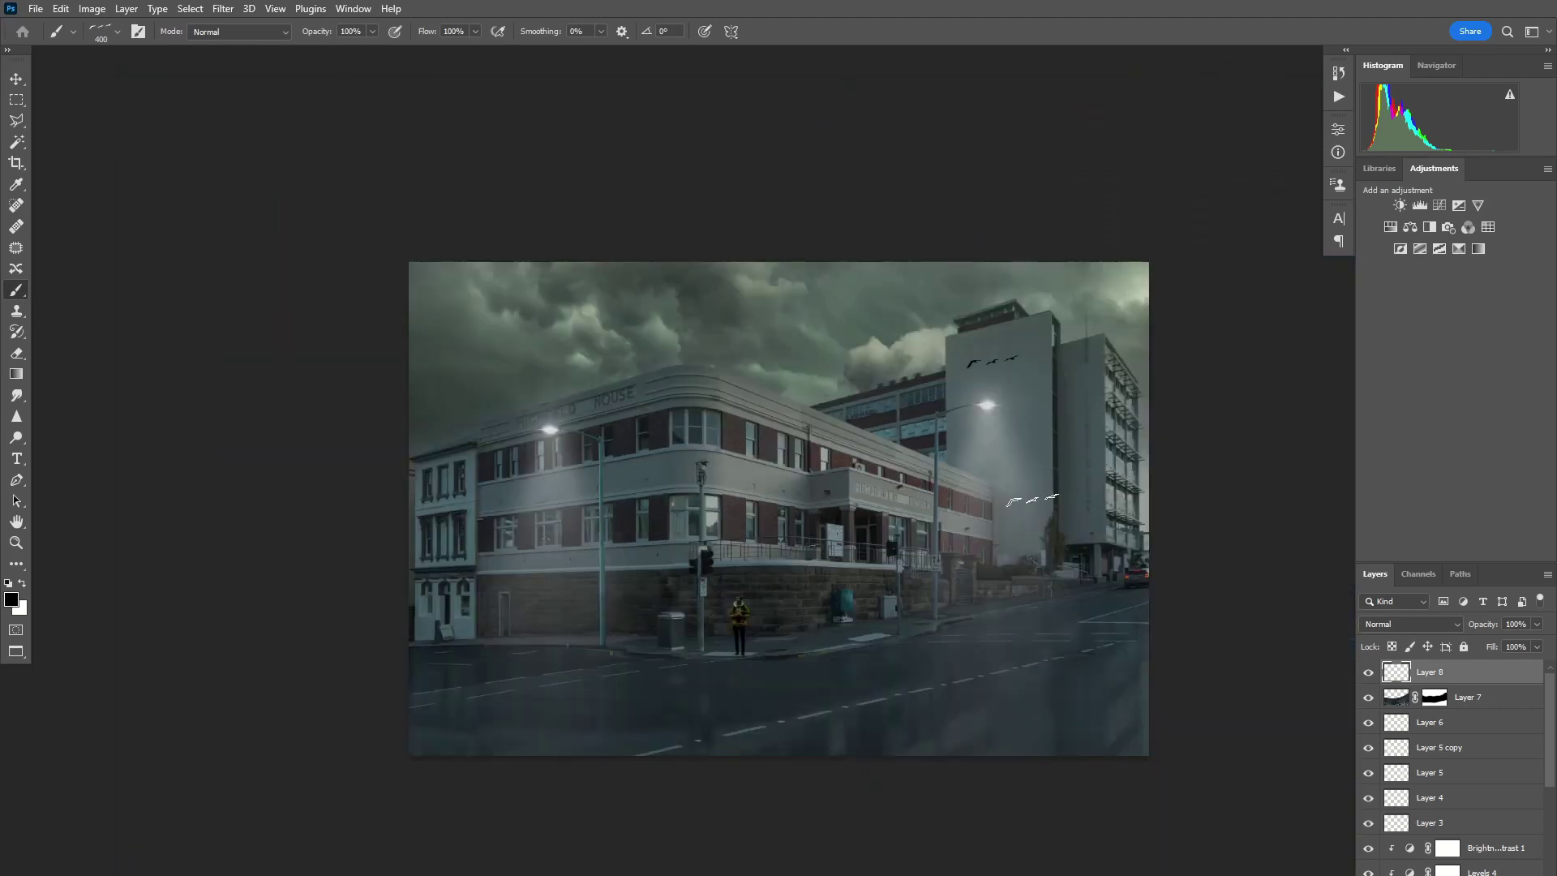
pyautogui.scroll(-2, 747, 284)
pyautogui.scroll(2, 747, 284)
# Stamp a small bird flock in the sky with the Nucly Flock 49 brush
pyautogui.click(117, 31)
pyautogui.scroll(1, 679, 350)
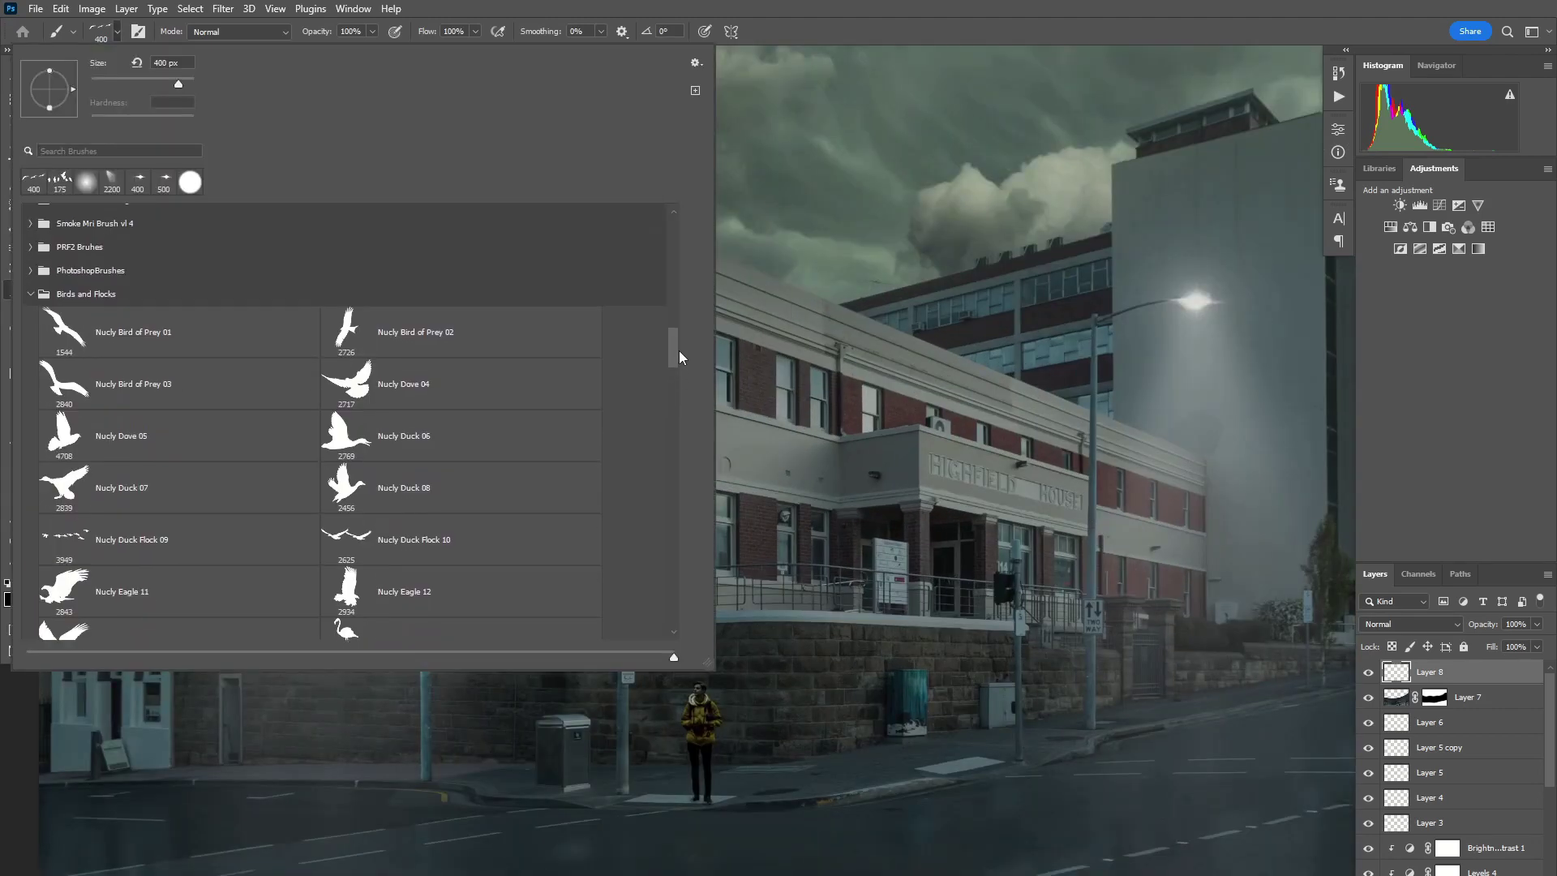
pyautogui.scroll(-1, 679, 350)
pyautogui.doubleClick(618, 355)
pyautogui.click(117, 31)
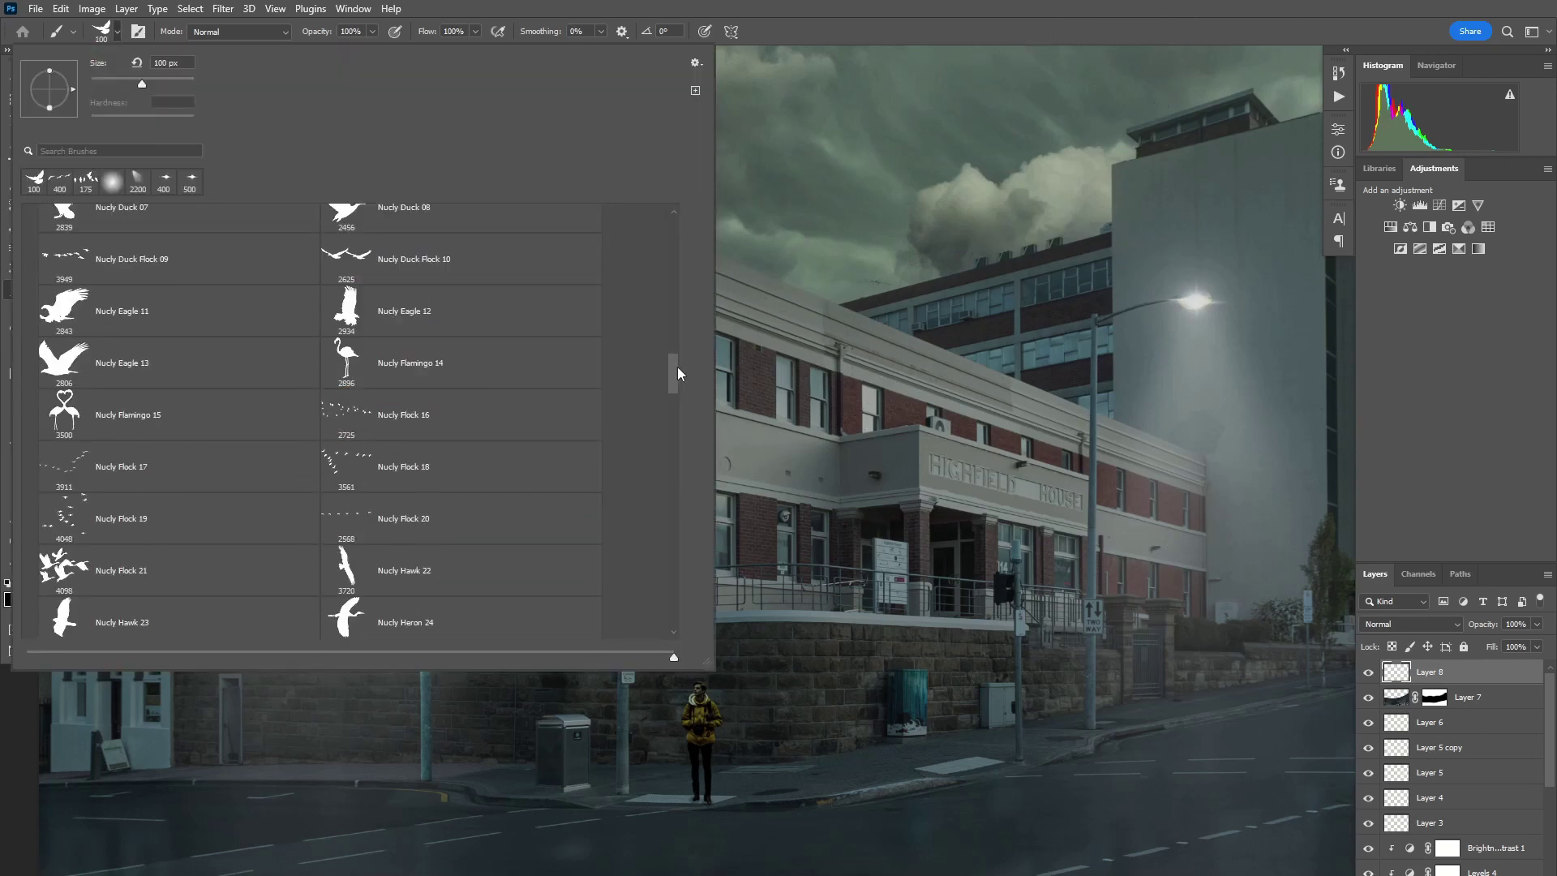
pyautogui.moveTo(678, 366); pyautogui.dragTo(674, 450)
pyautogui.click(154, 464)
pyautogui.press('Return')
pyautogui.click(807, 217)
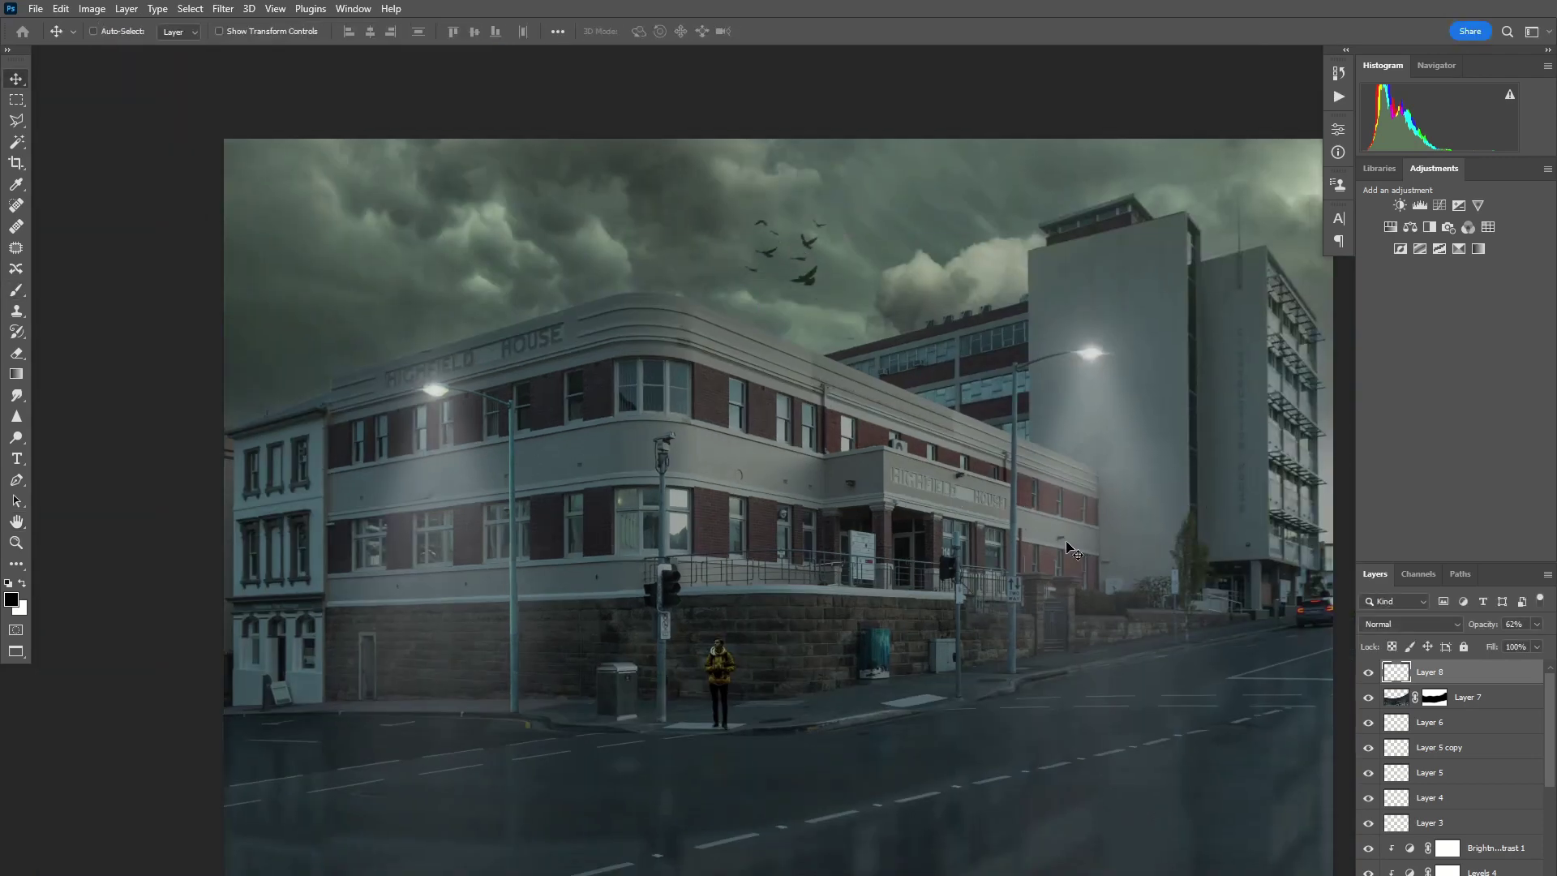
# Fade the road reflection layer to 26% opacity
pyautogui.click(1467, 697)
pyautogui.click(1536, 623)
pyautogui.moveTo(1517, 642); pyautogui.dragTo(1490, 645)
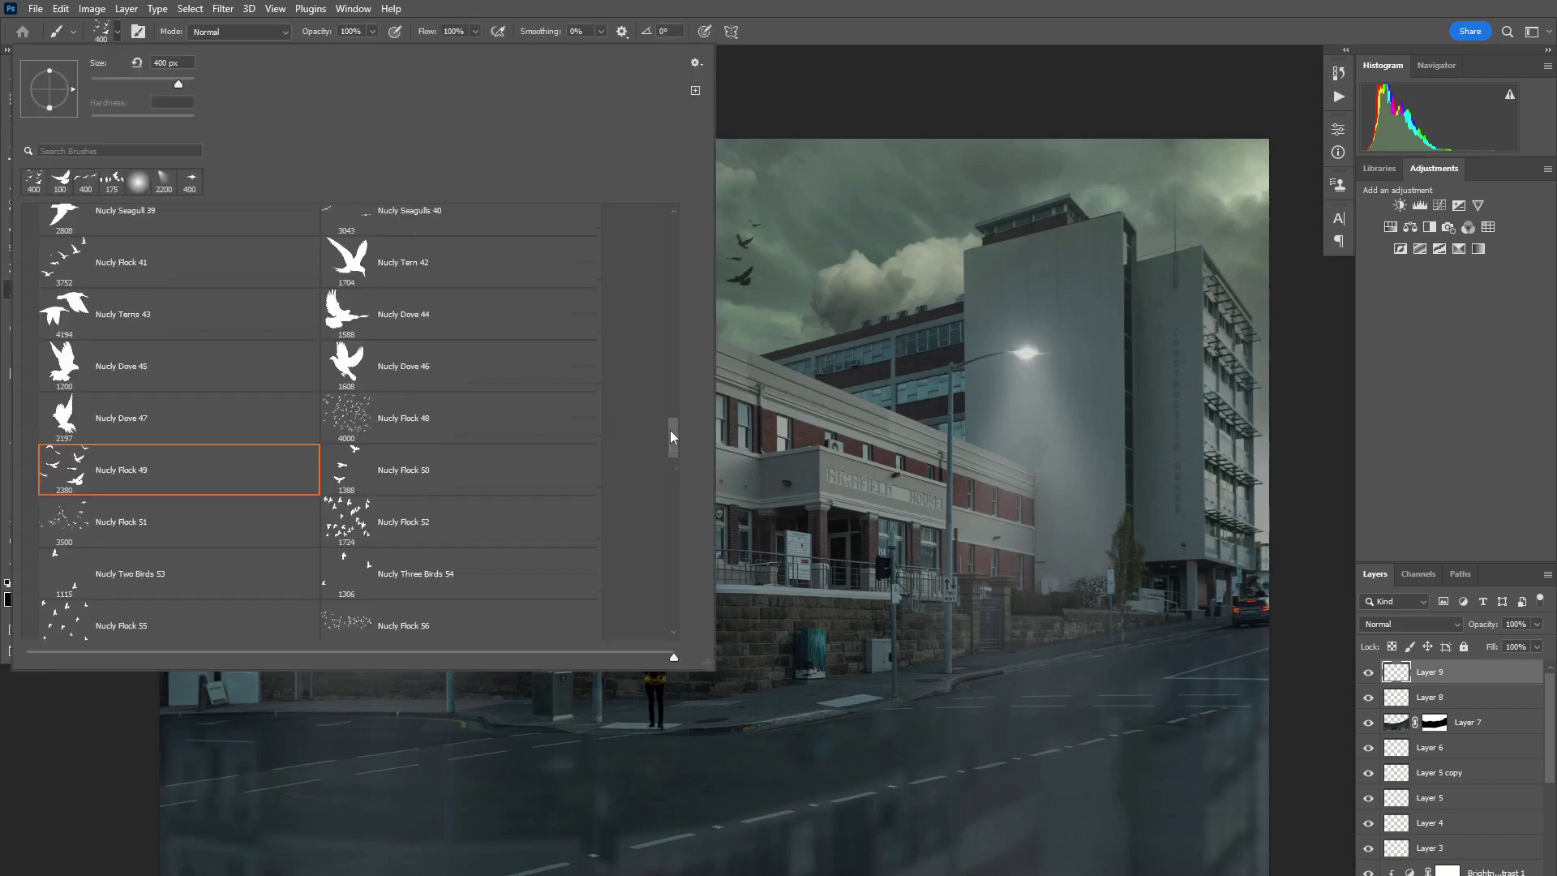
# Paint rain streaks and white specks across the image with smaller rain brushes, lowering the layer opacity
pyautogui.scroll(5, 672, 438)
pyautogui.doubleClick(468, 270)
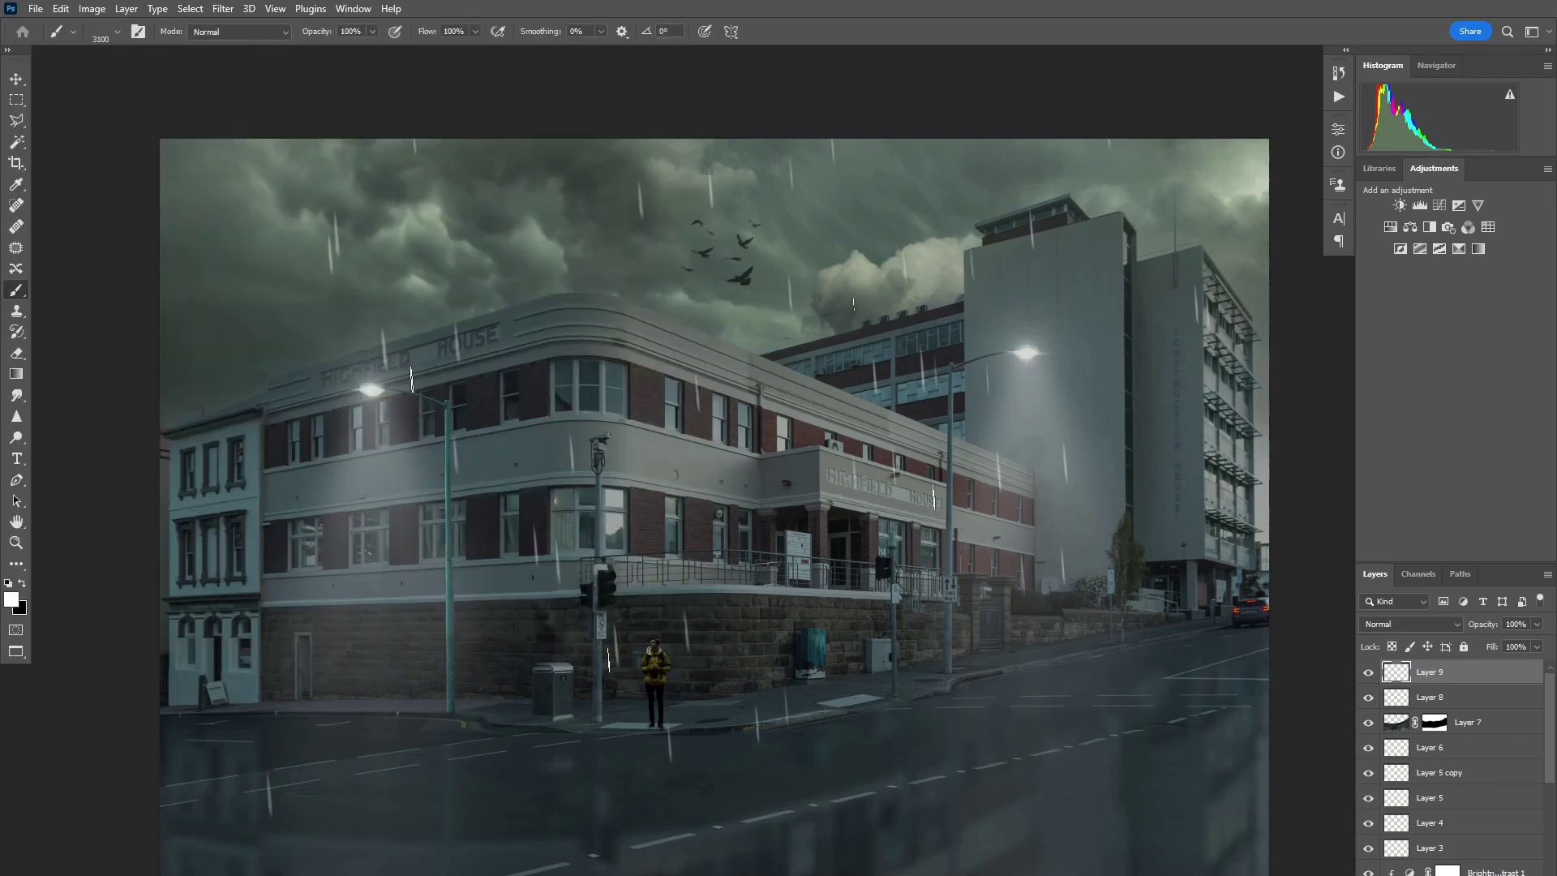
pyautogui.click(73, 31)
pyautogui.doubleClick(477, 250)
pyautogui.click(587, 276)
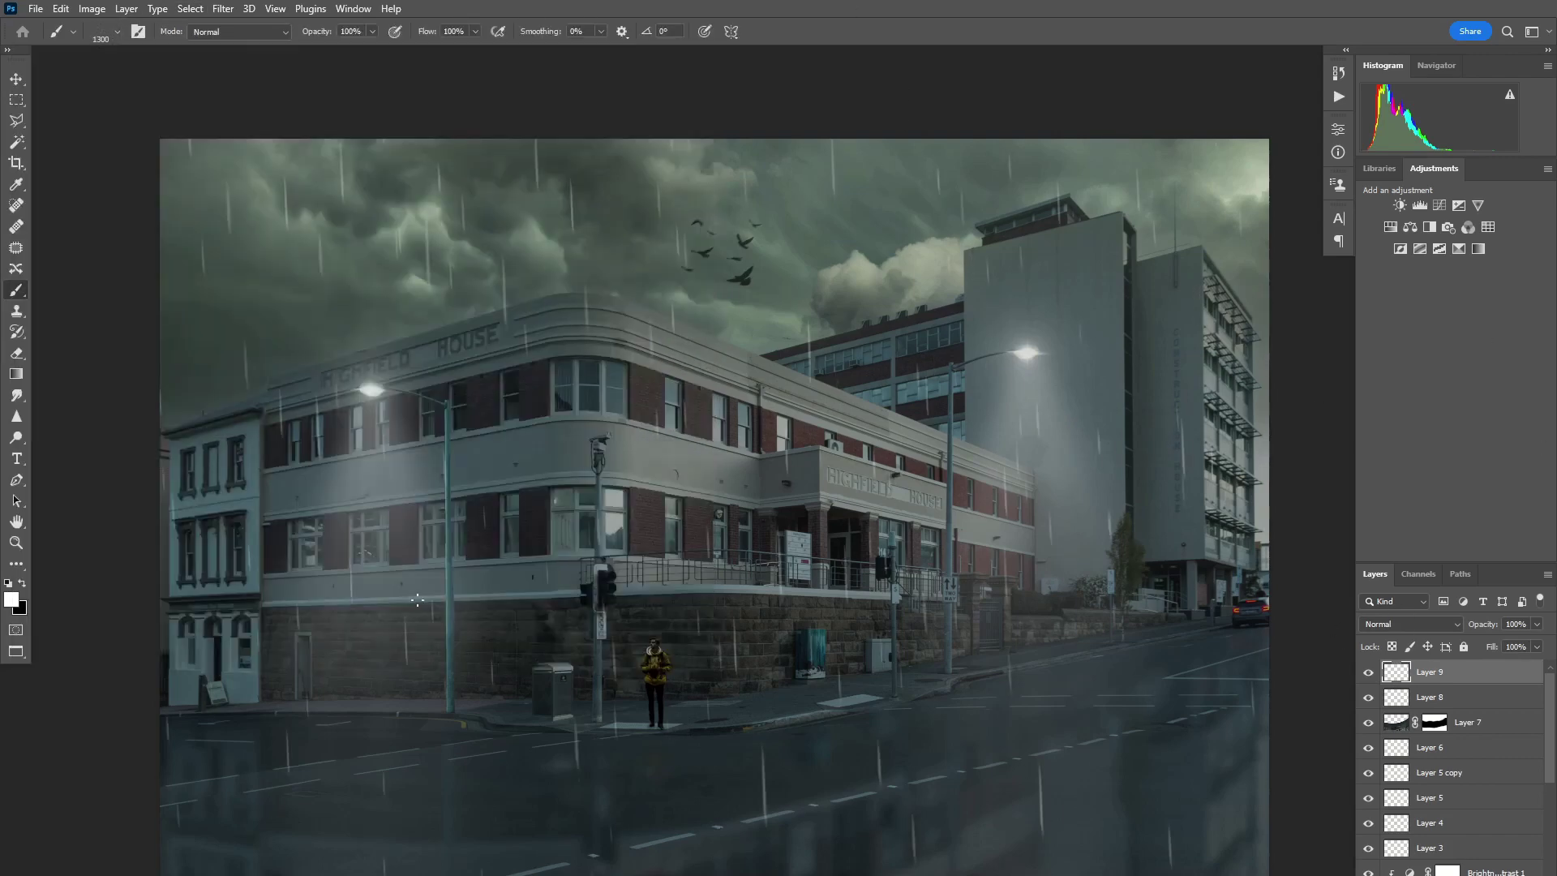
pyautogui.moveTo(1536, 623); pyautogui.dragTo(1501, 647)
pyautogui.click(73, 31)
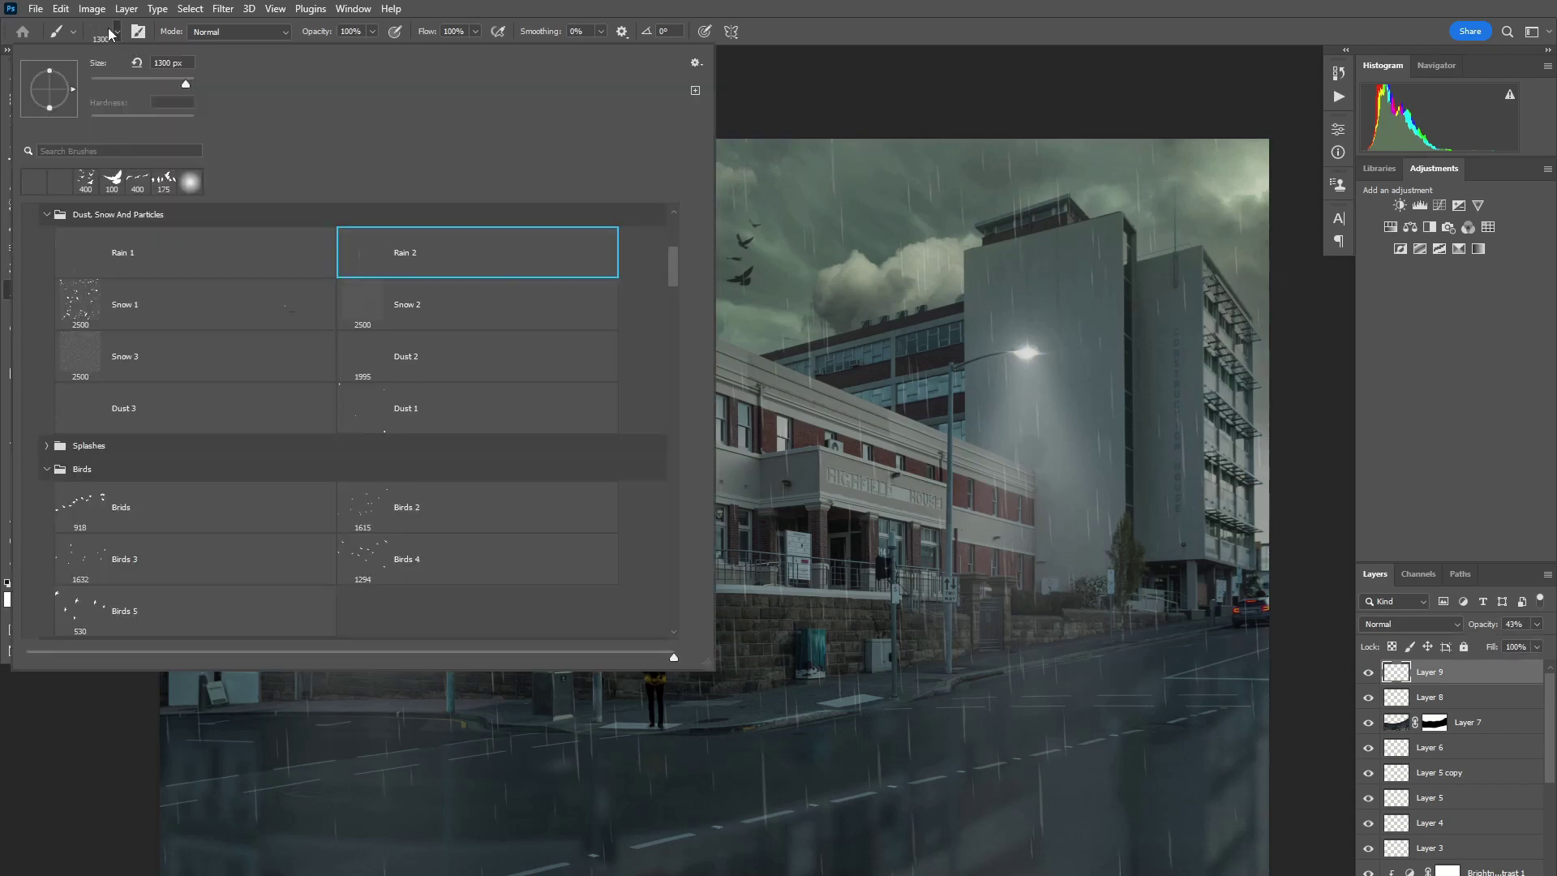
pyautogui.doubleClick(477, 249)
pyautogui.click(1054, 405)
# Apply a vertical Motion Blur so the rain specks become falling streaks
pyautogui.click(223, 8)
pyautogui.click(471, 309)
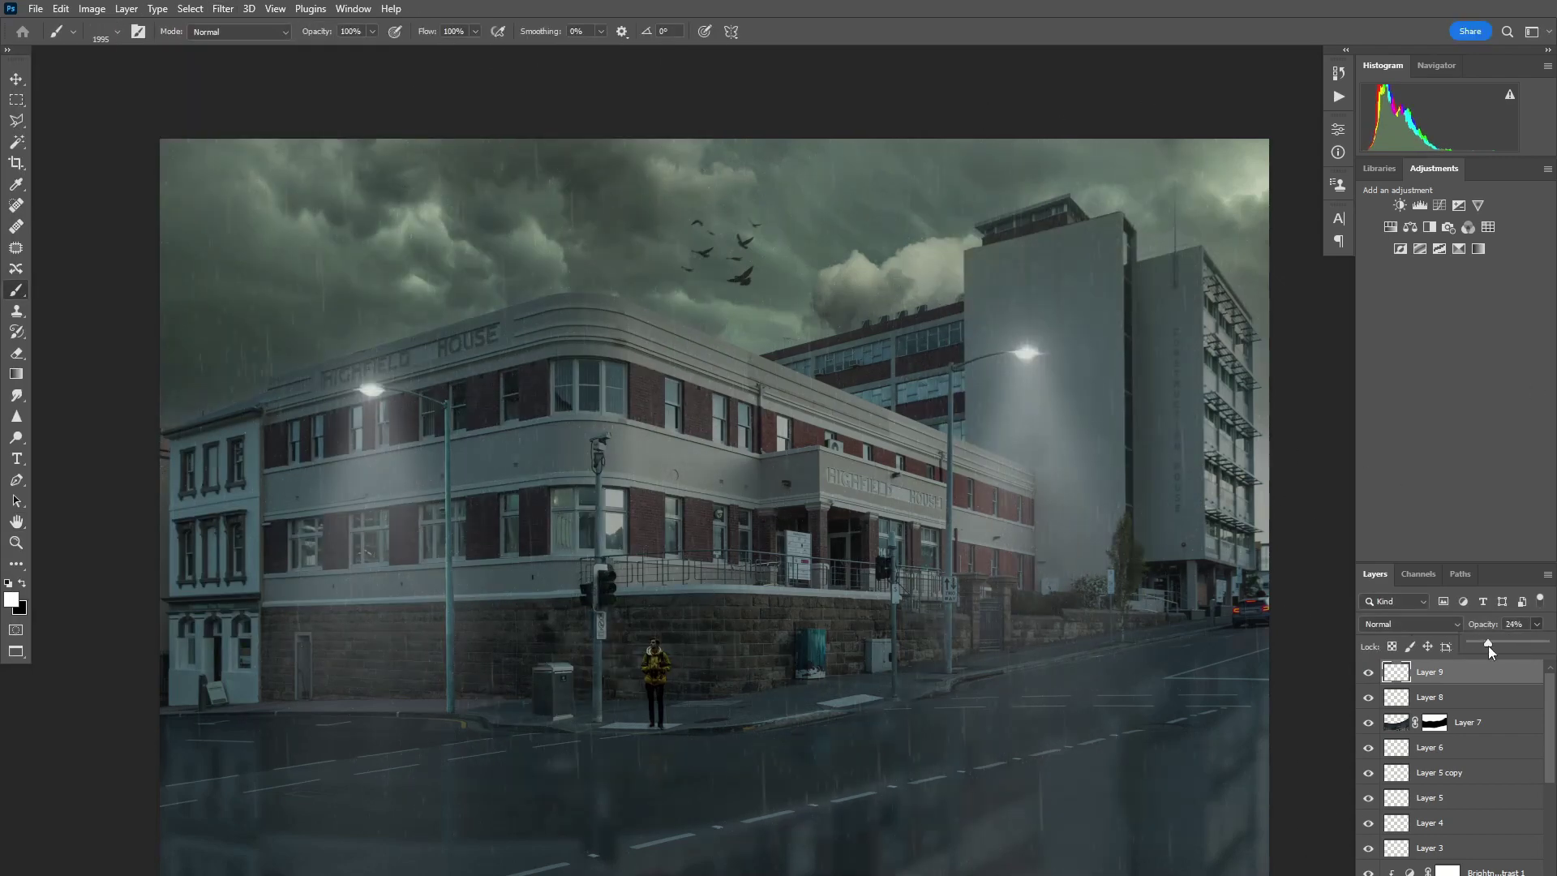
pyautogui.click(223, 8)
pyautogui.click(243, 27)
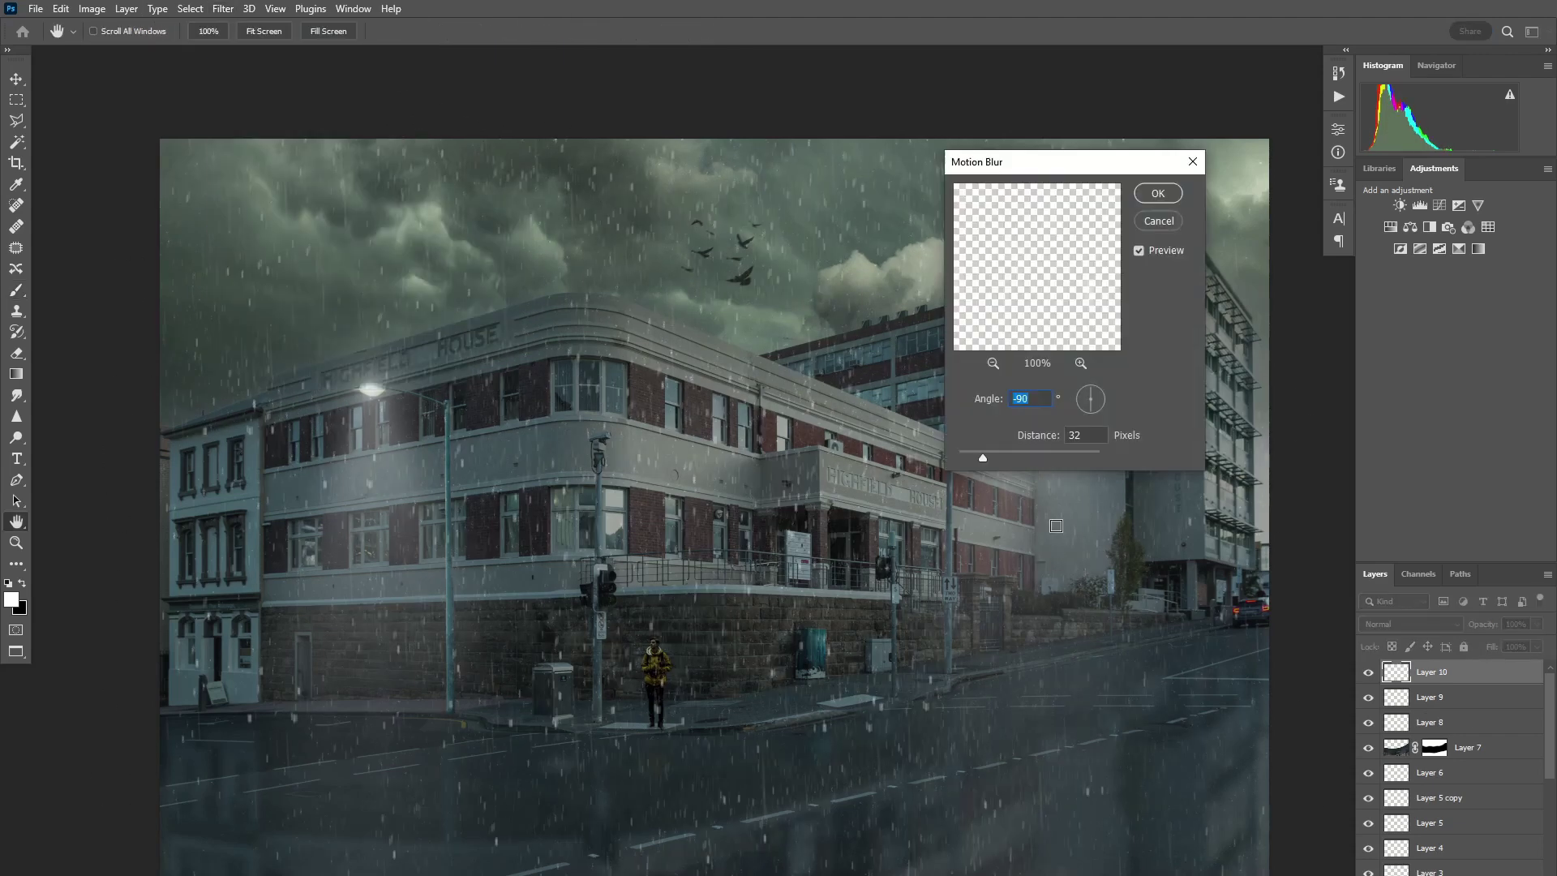
pyautogui.click(1156, 196)
pyautogui.click(1536, 646)
# Erase excess rain, paint specks on a new layer, and reapply the motion blur
pyautogui.click(17, 352)
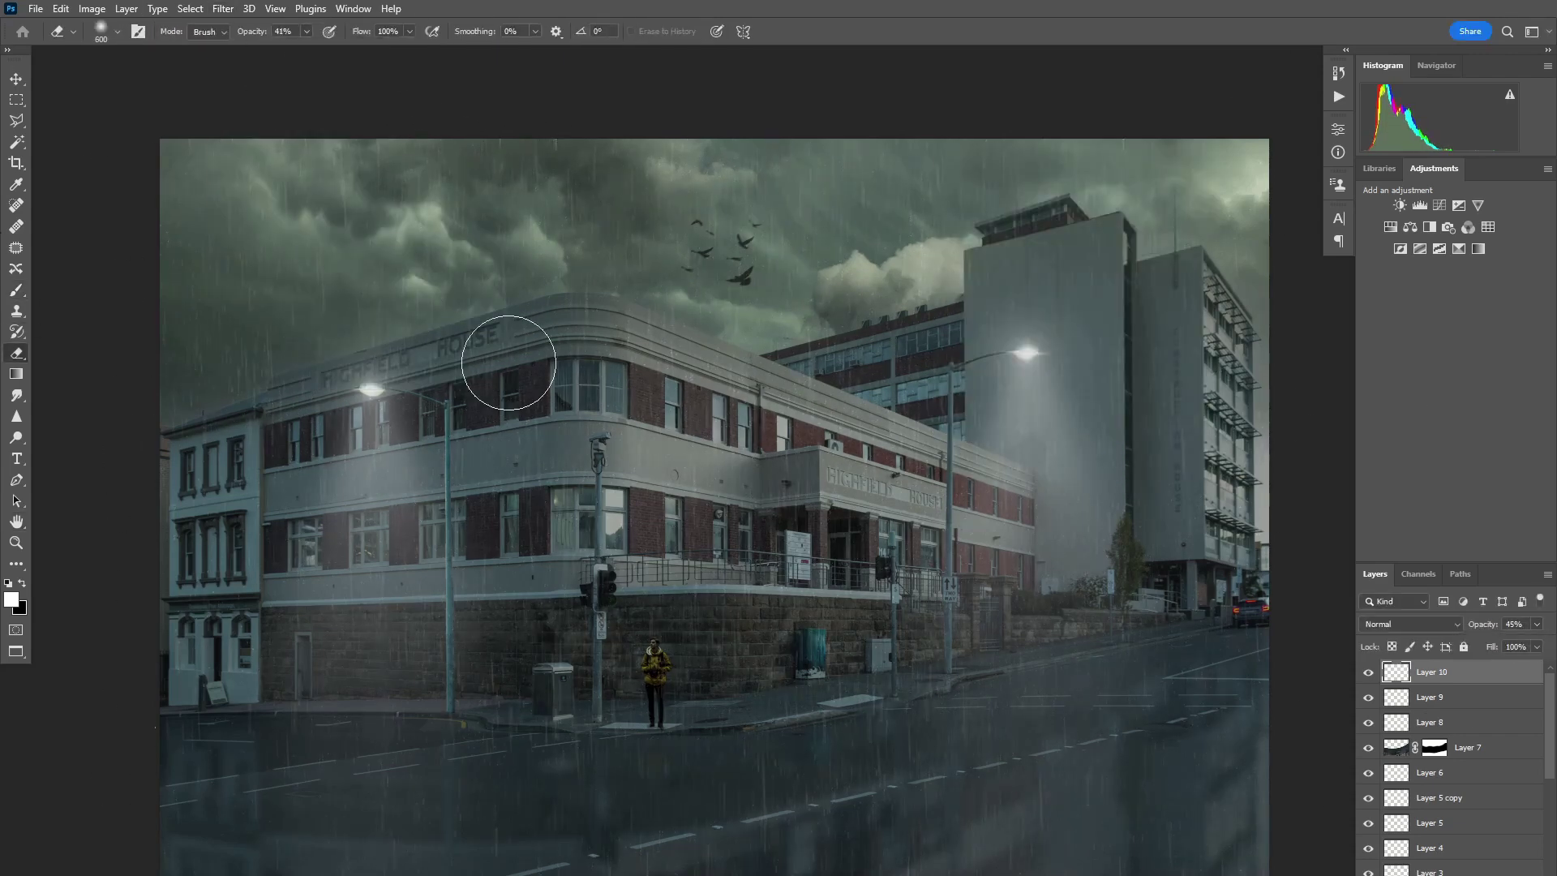
pyautogui.hotkey('alt', '[')
pyautogui.hotkey('alt', ']')
pyautogui.hotkey('ctrl', 'shift', 'alt', 'n')
pyautogui.press('b')
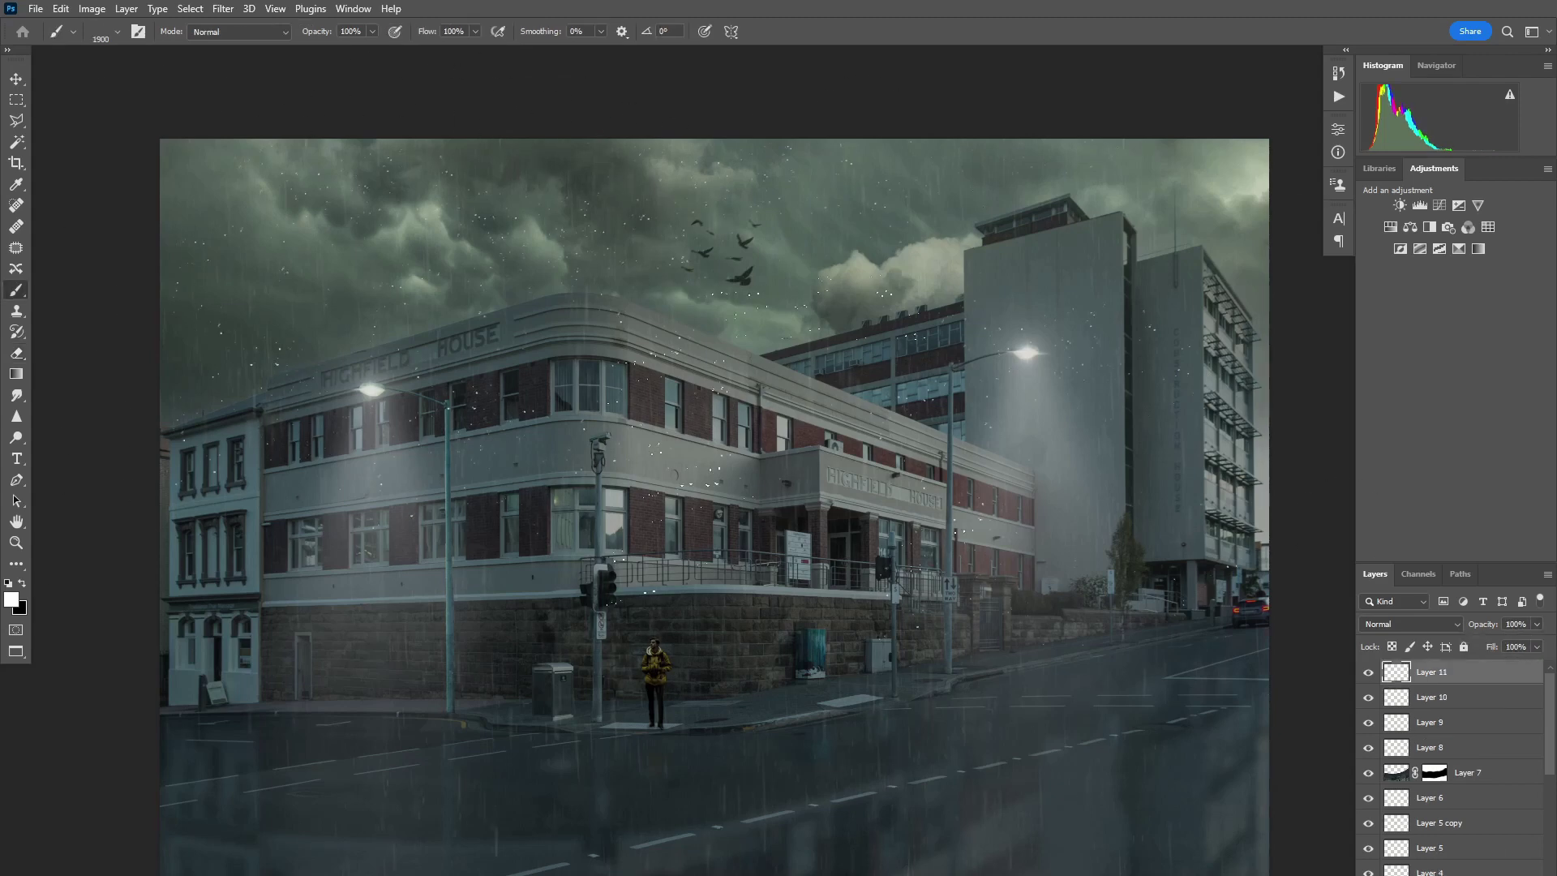
pyautogui.hotkey('ctrl', 'alt', 'f')
pyautogui.press('Return')
pyautogui.hotkey('ctrl', '-')
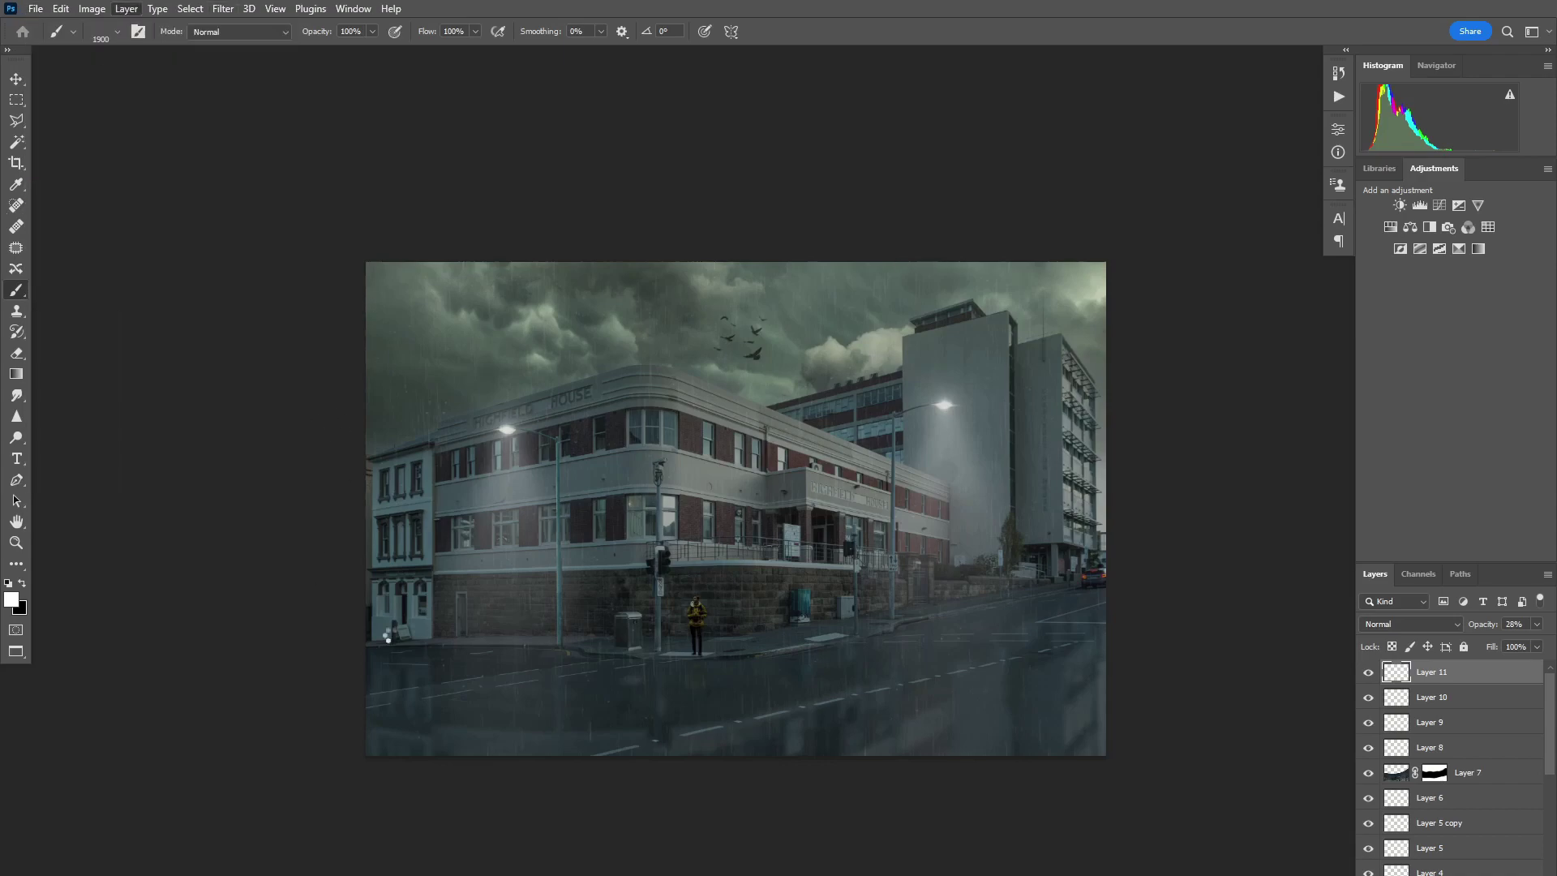
# Stamp all visible layers and run HDR Efex Pro 2 with accentuated detail and deep drama
pyautogui.hotkey('ctrl', 'alt', 'shift', 'e')
pyautogui.click(223, 8)
pyautogui.click(487, 381)
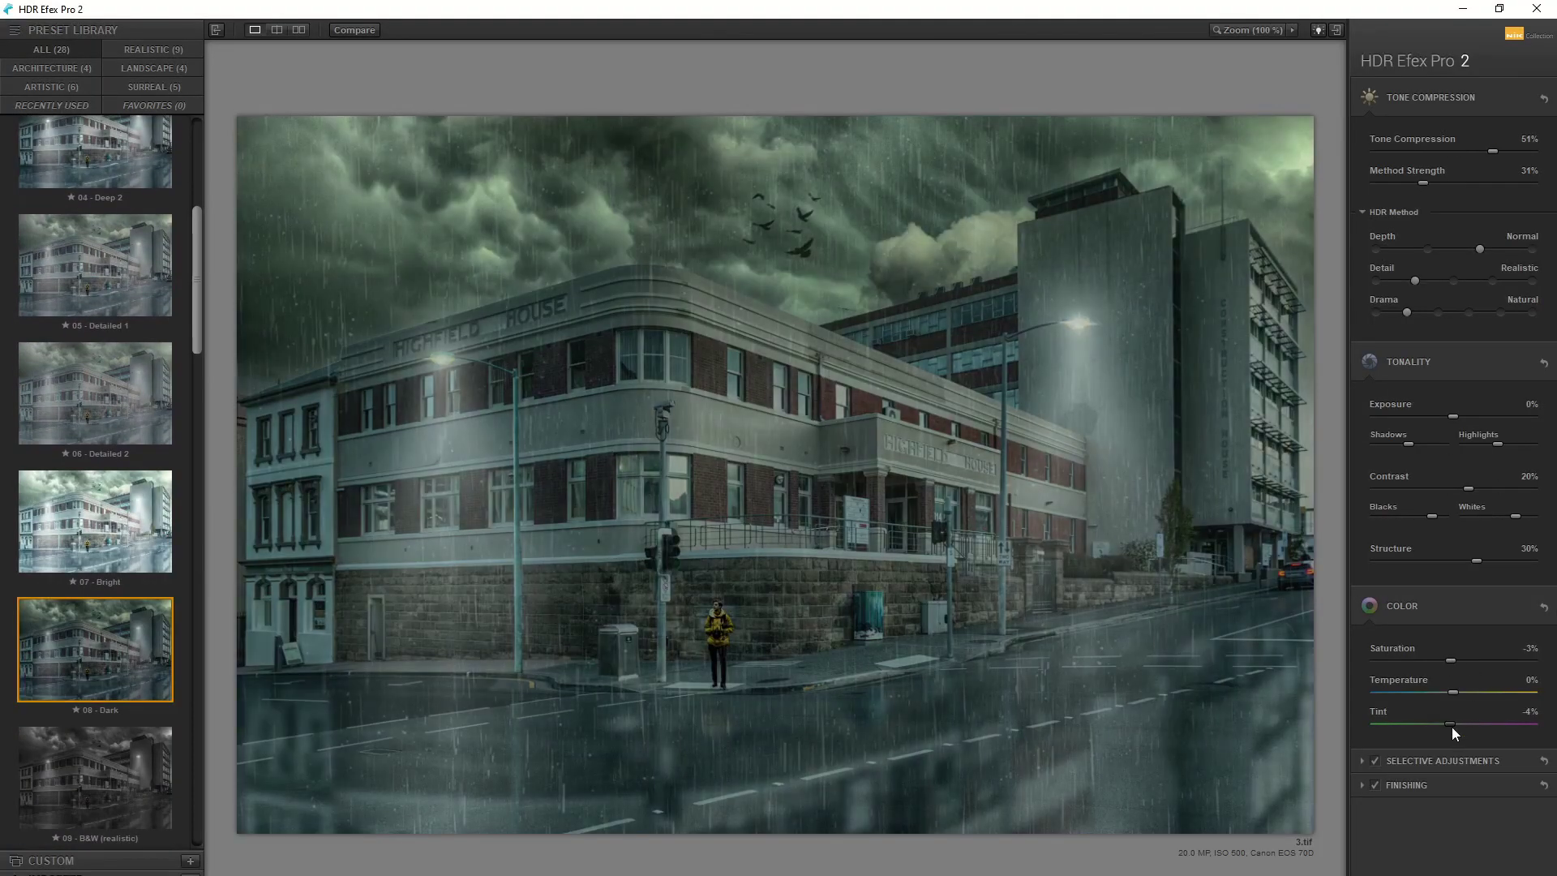
pyautogui.click(1453, 281)
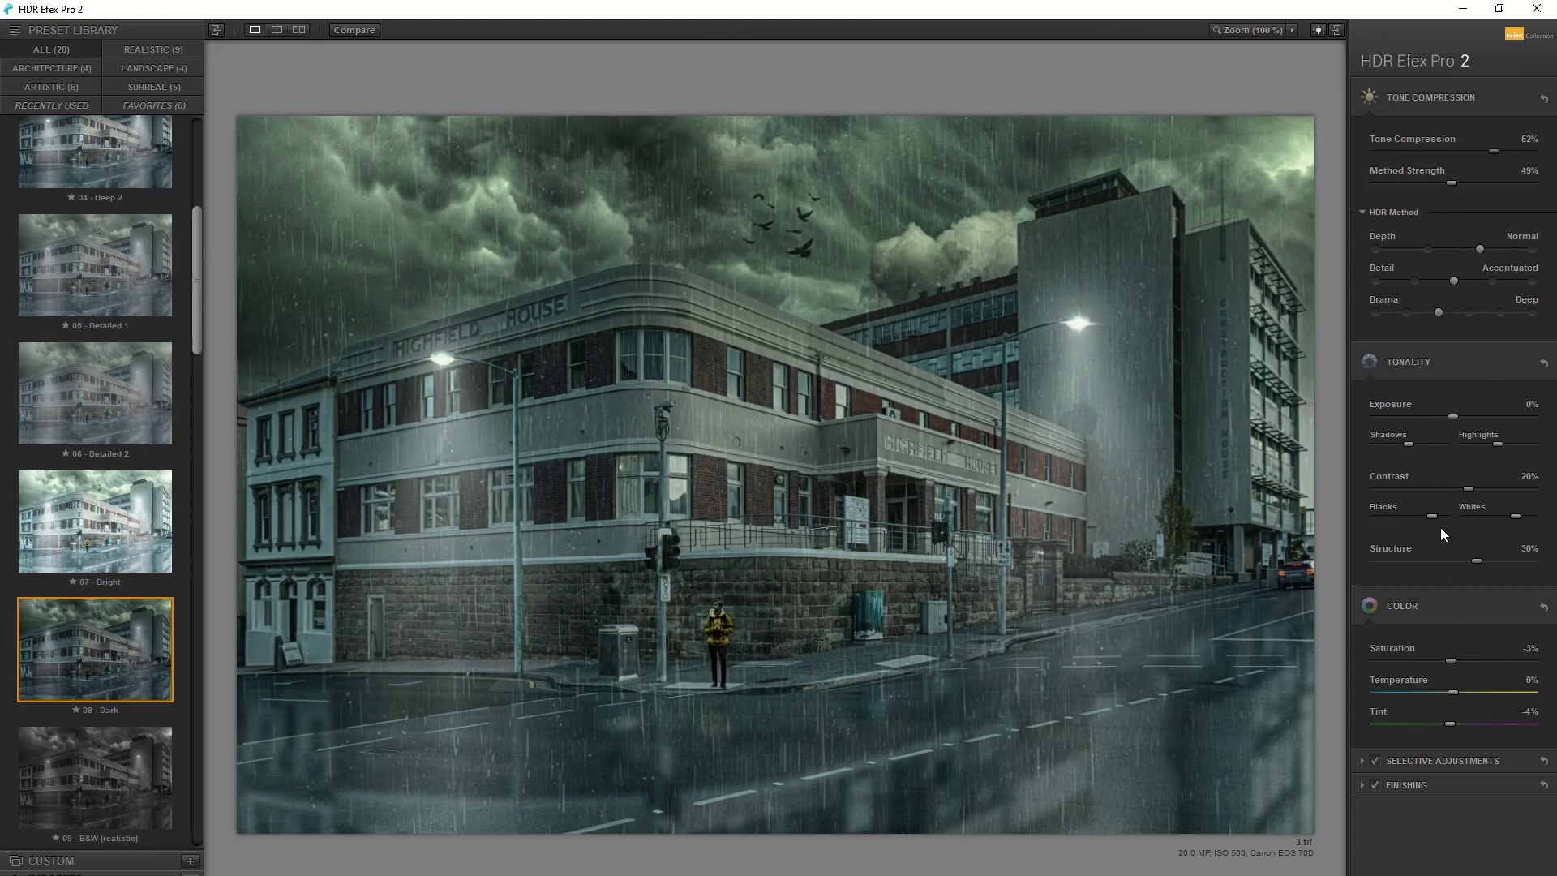
pyautogui.press('Return')
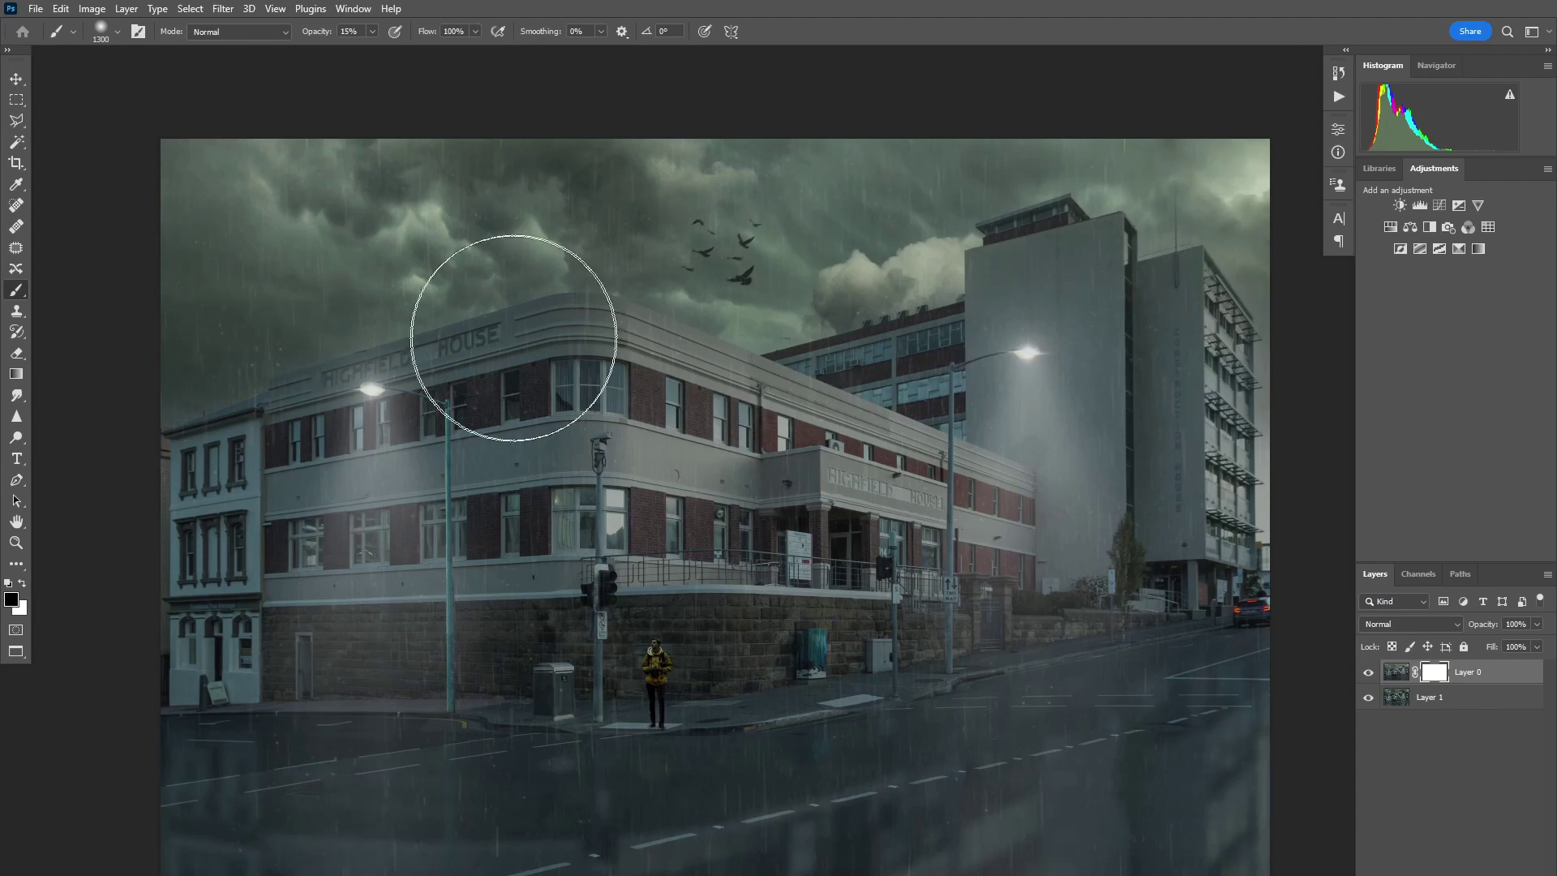
# Paint black at 15% opacity on the HDR layer's mask over the building with a smaller brush
pyautogui.moveTo(729, 243); pyautogui.dragTo(713, 268)
pyautogui.press('[')
pyautogui.press('[')
pyautogui.press('[')
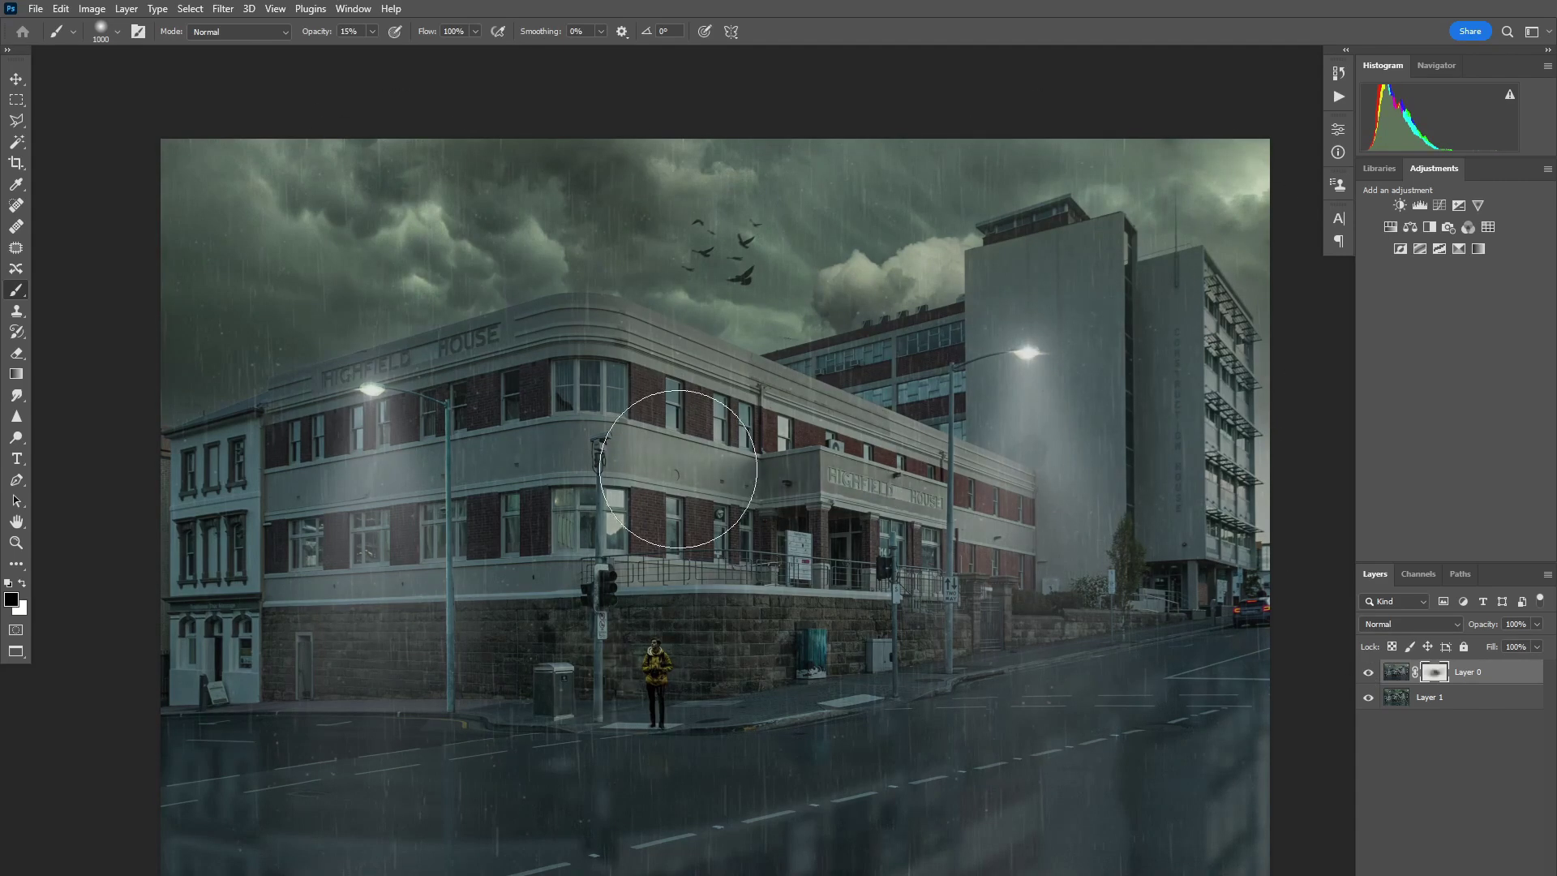
pyautogui.hotkey('ctrl', '-')
pyautogui.hotkey('ctrl', '-')
pyautogui.hotkey('ctrl', '-')
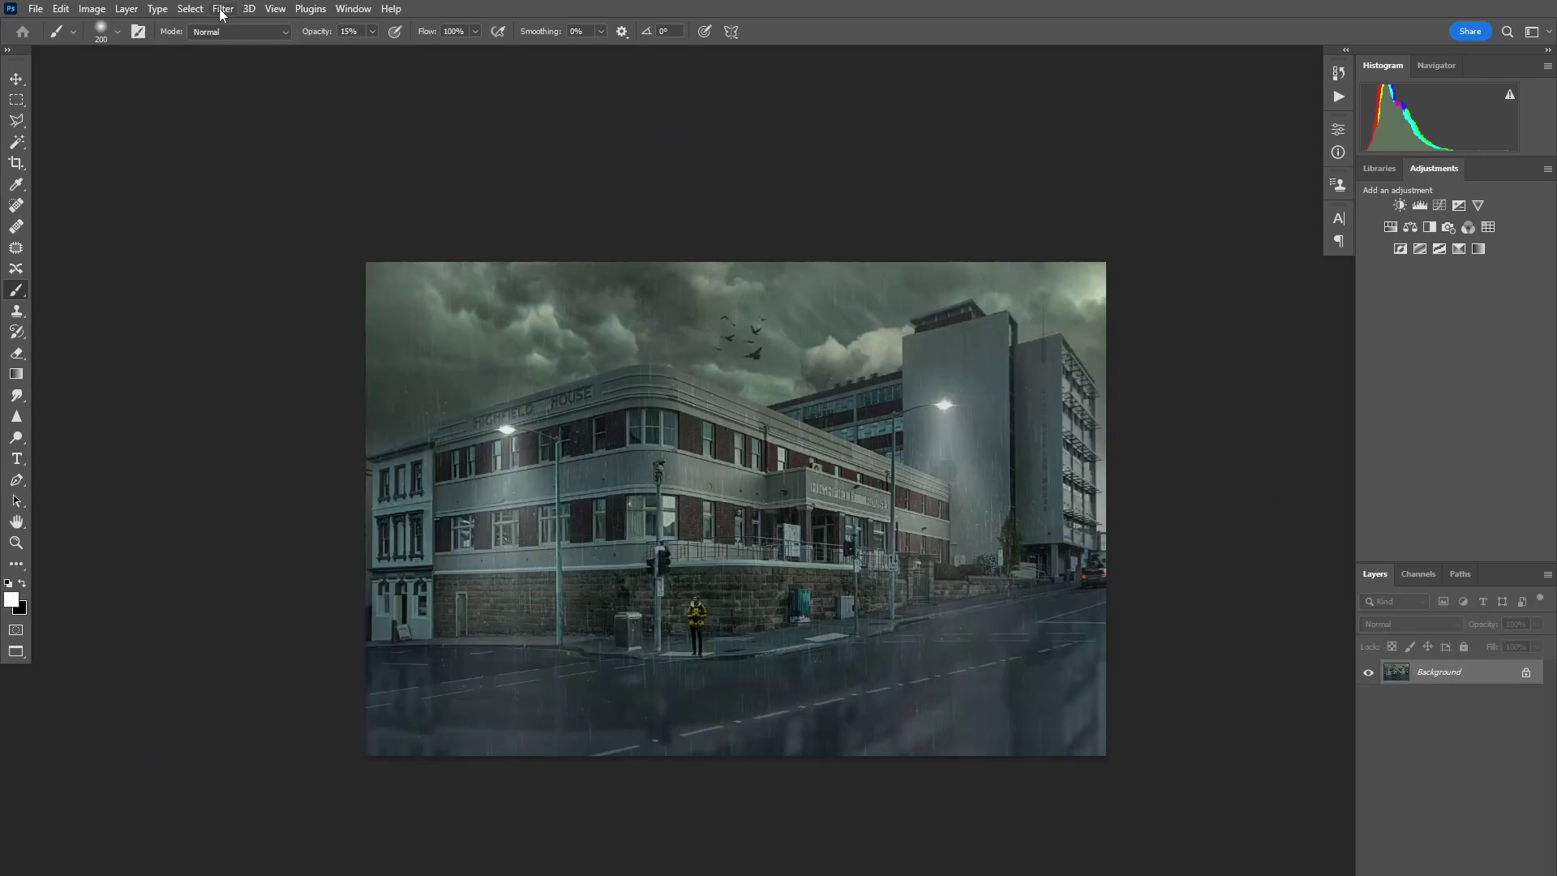
# Run Color Efex Pro 4 on the image and collapse the Pro Contrast settings
pyautogui.click(223, 8)
pyautogui.click(259, 25)
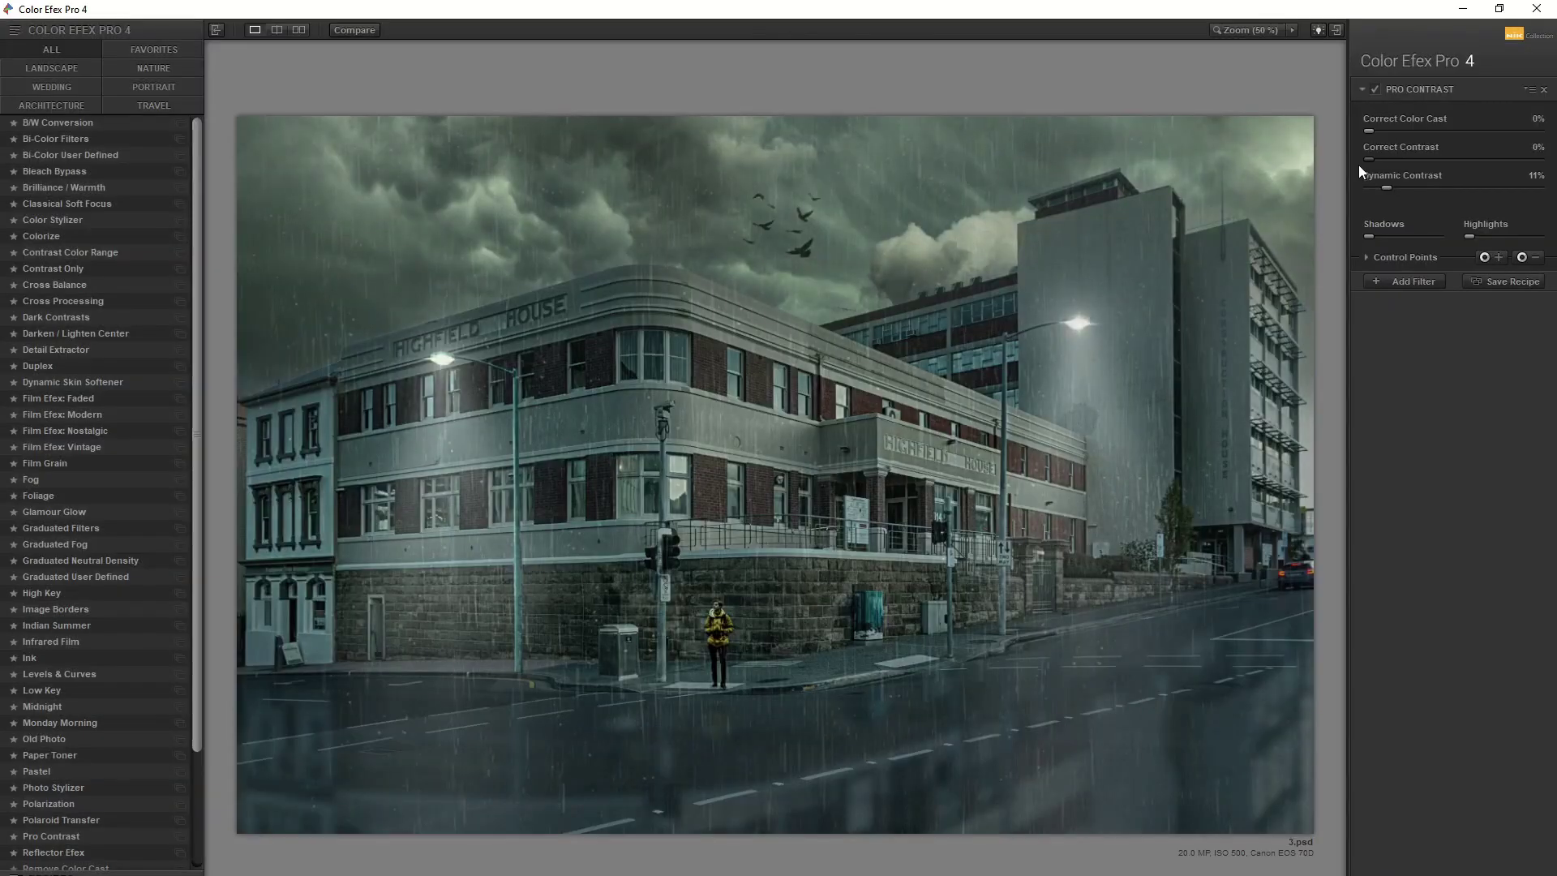
pyautogui.click(1405, 281)
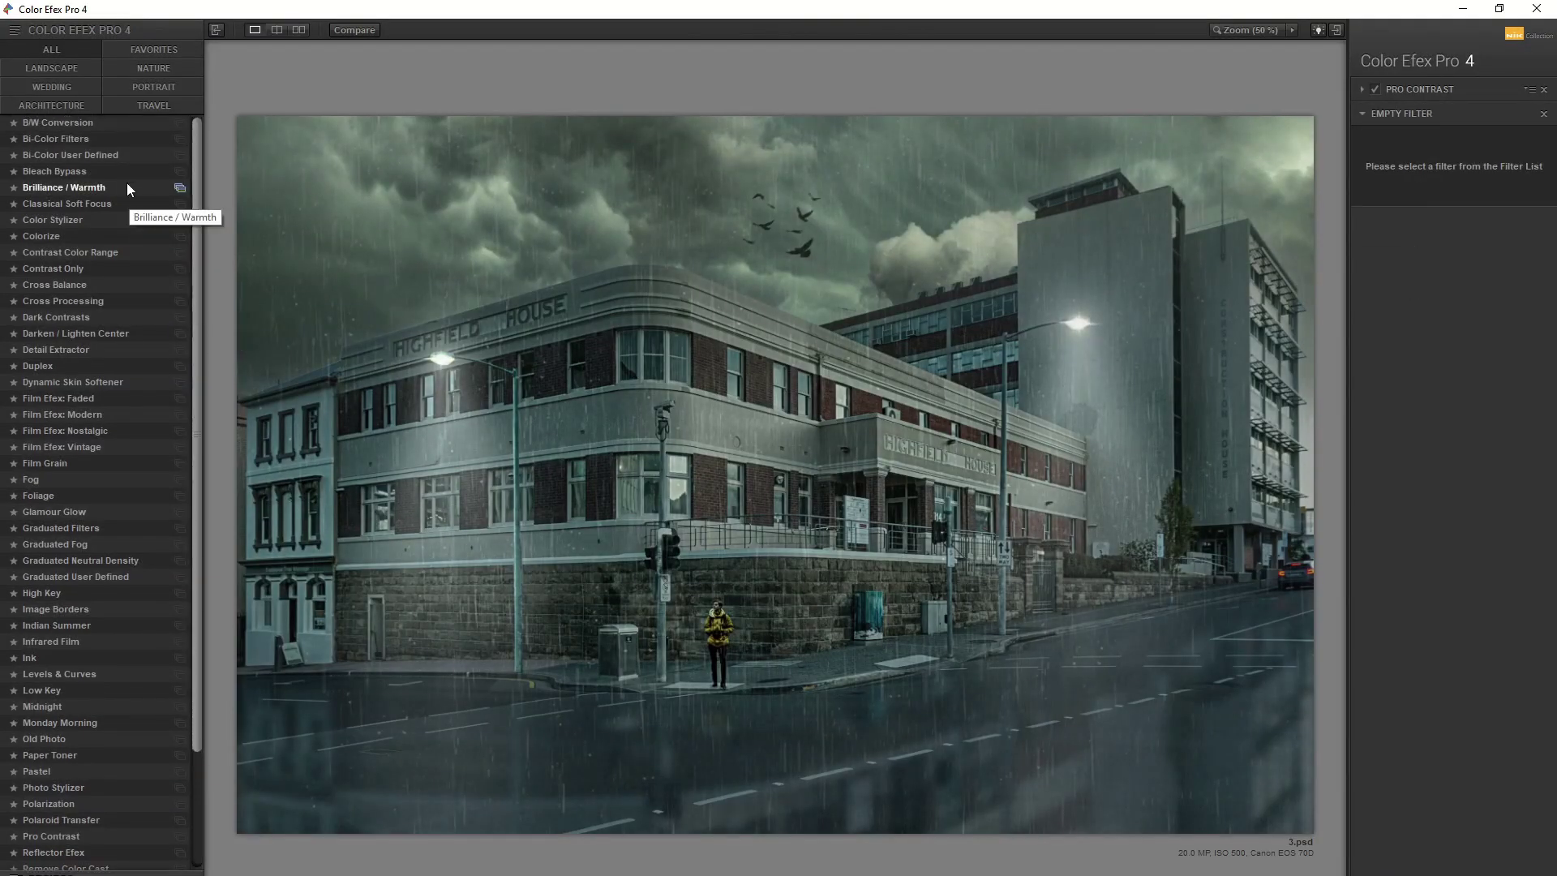
# Add Brilliance / Warmth and Darken / Lighten Center with eased edge darkening, then compare before/after
pyautogui.click(64, 187)
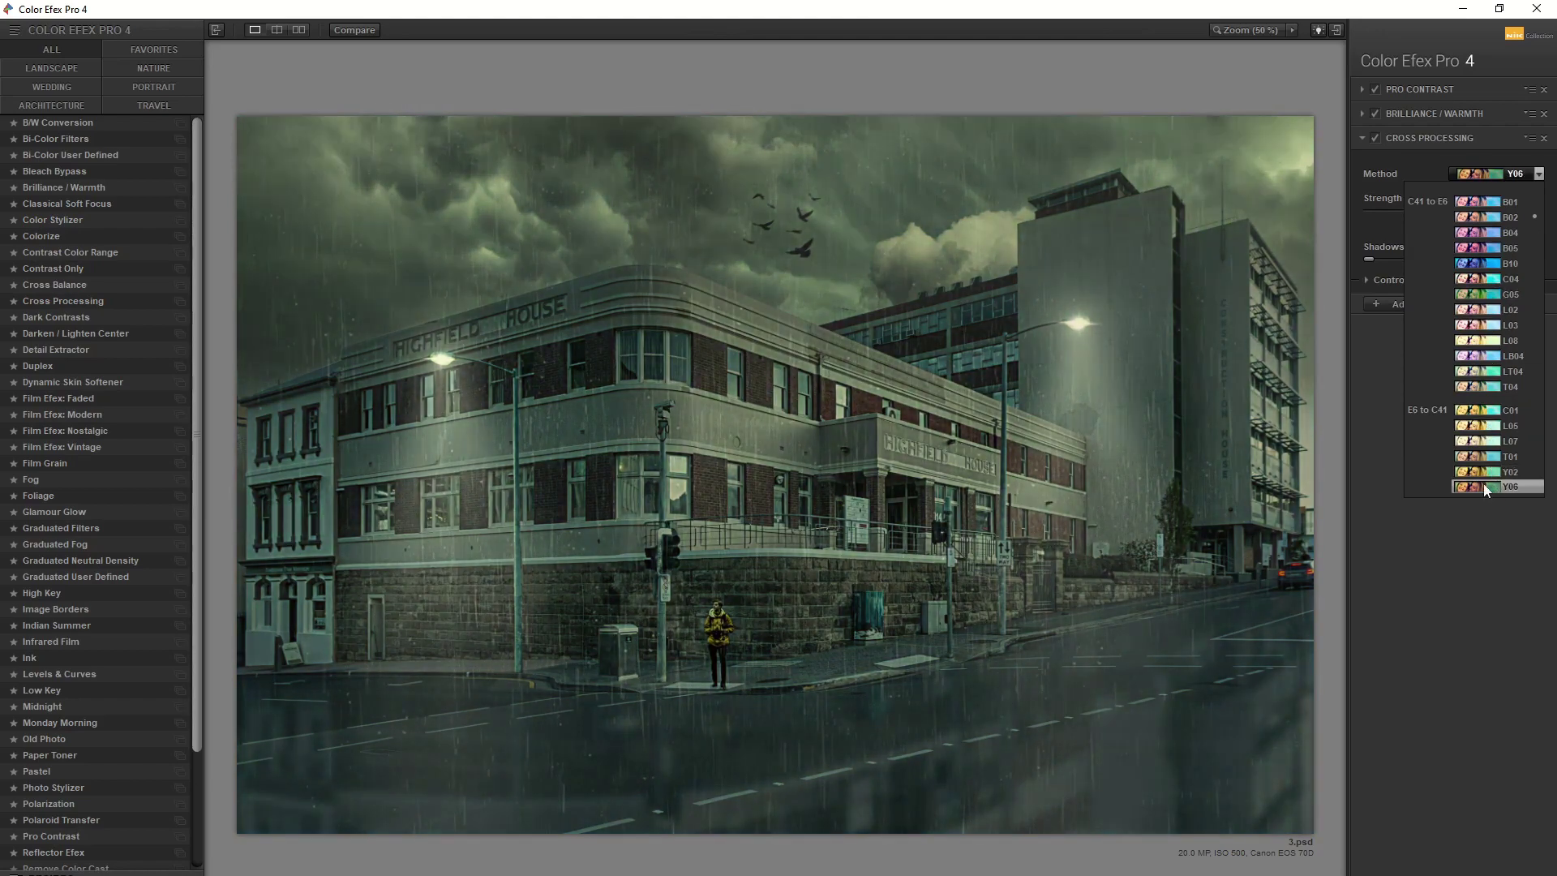
pyautogui.click(1482, 486)
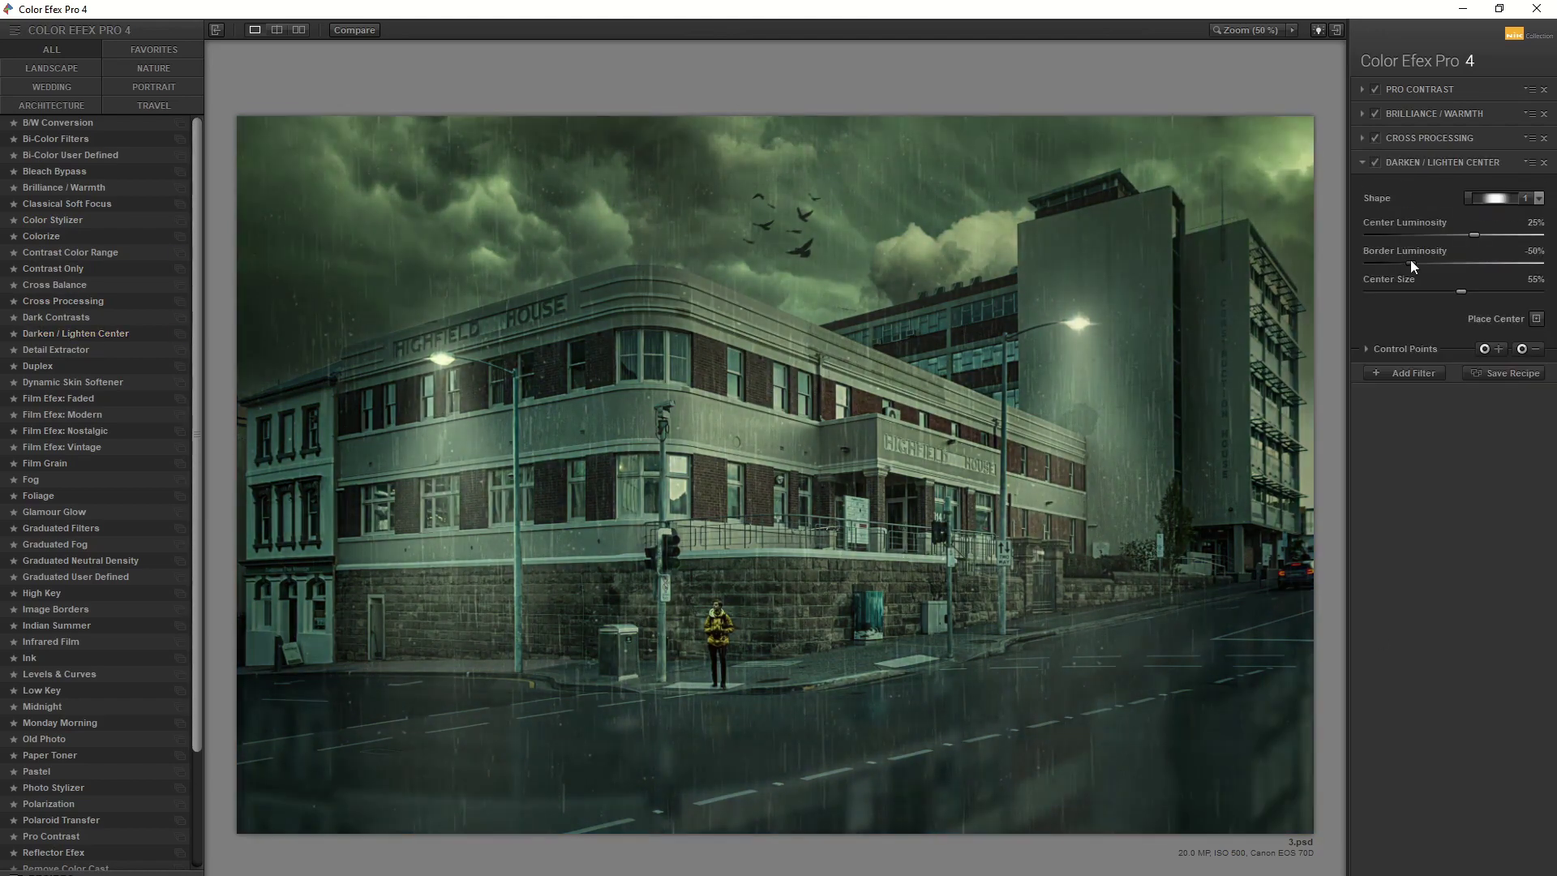
pyautogui.moveTo(1410, 262)
pyautogui.mouseDown()
pyautogui.moveTo(1479, 234)
pyautogui.moveTo(1414, 263)
pyautogui.mouseUp()
pyautogui.click(298, 30)
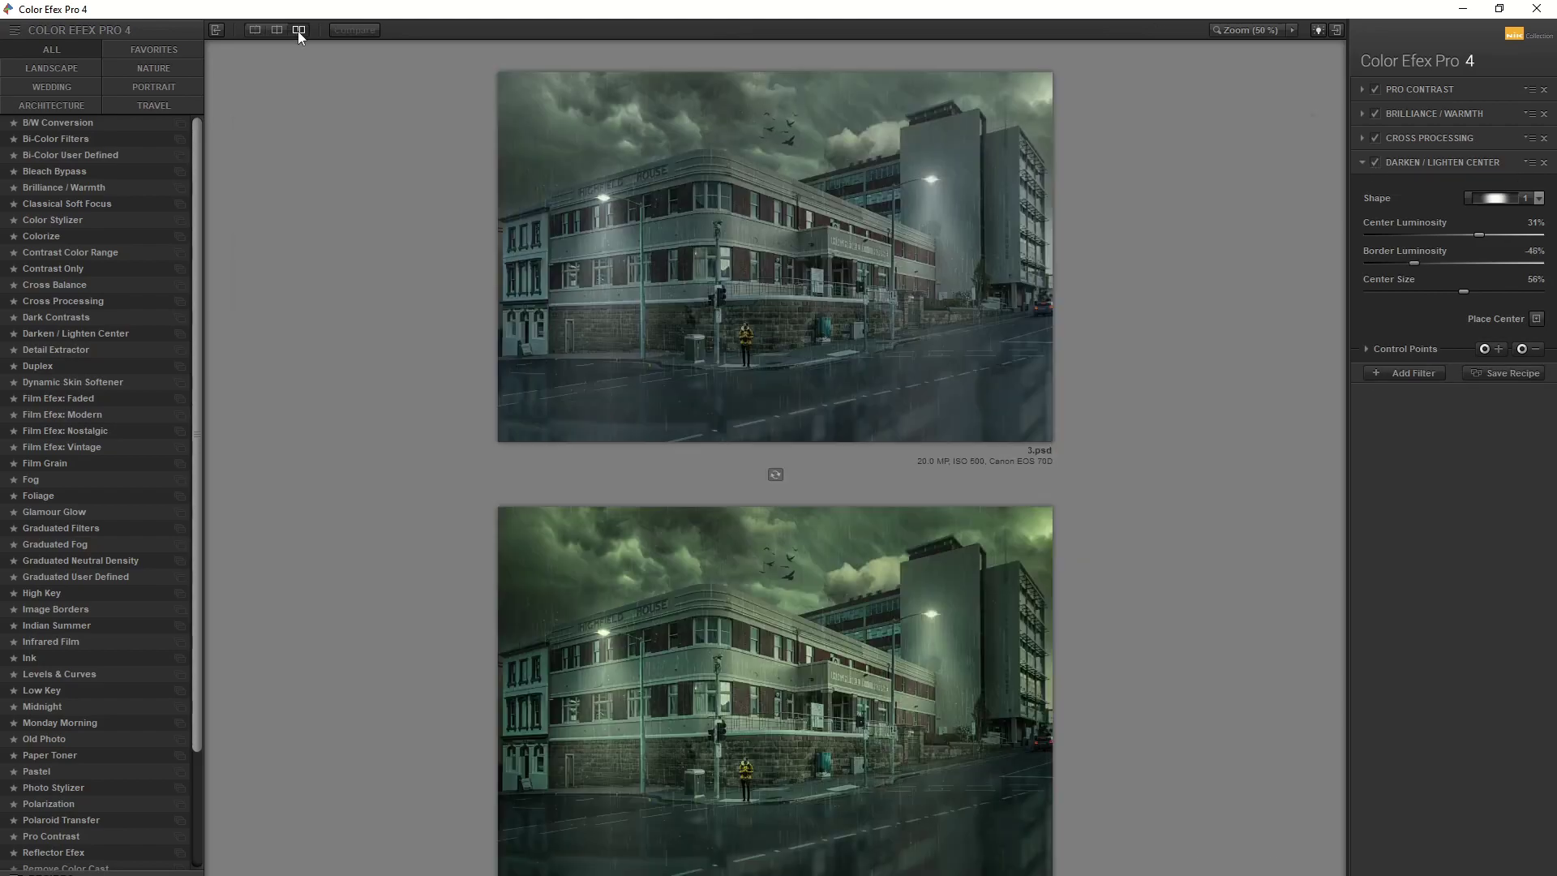